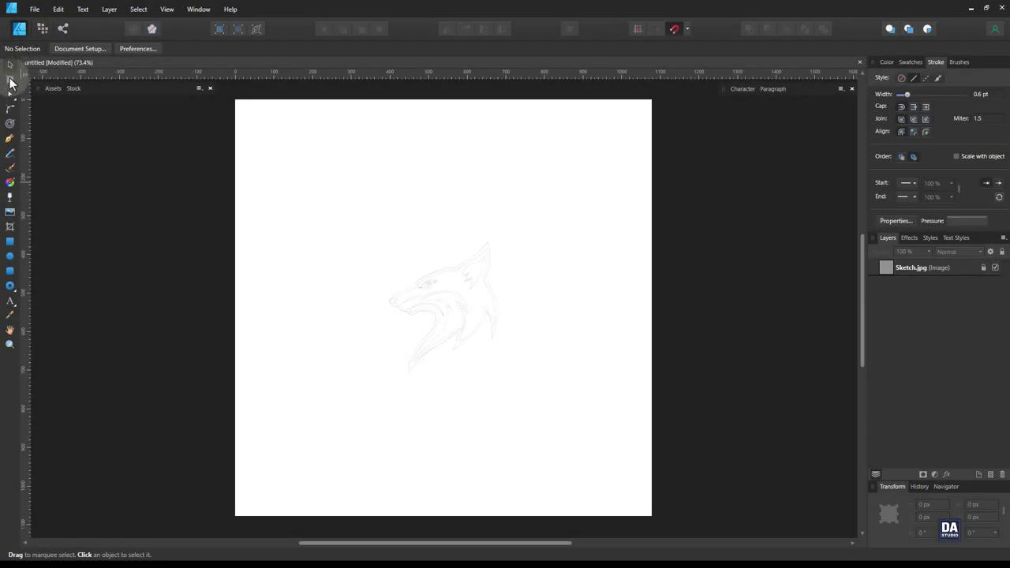
# Step: With the Pen tool, zoom into the fox head and place the first throat node
pyautogui.click(10, 140)
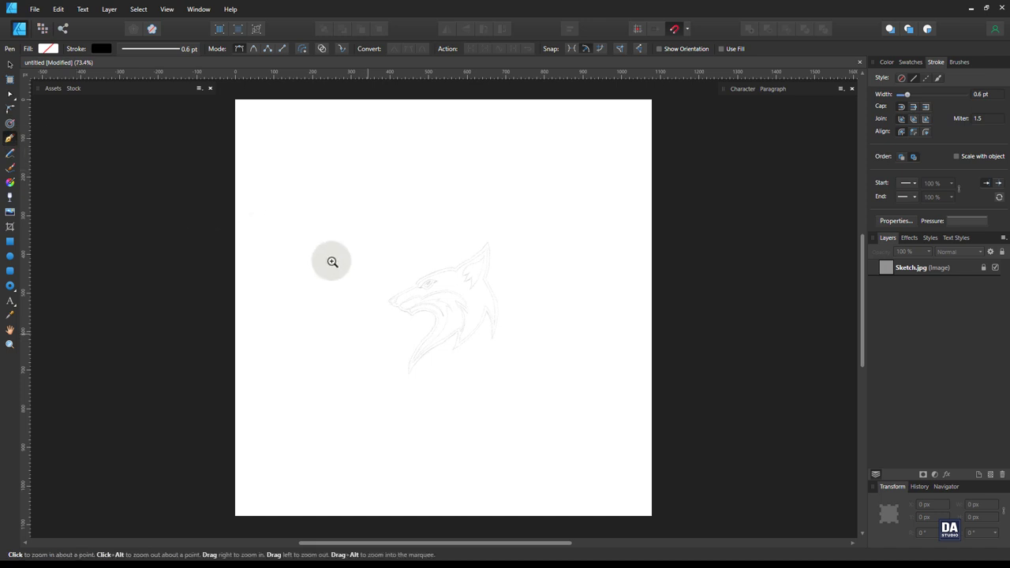
pyautogui.moveTo(450, 307); pyautogui.dragTo(627, 327)
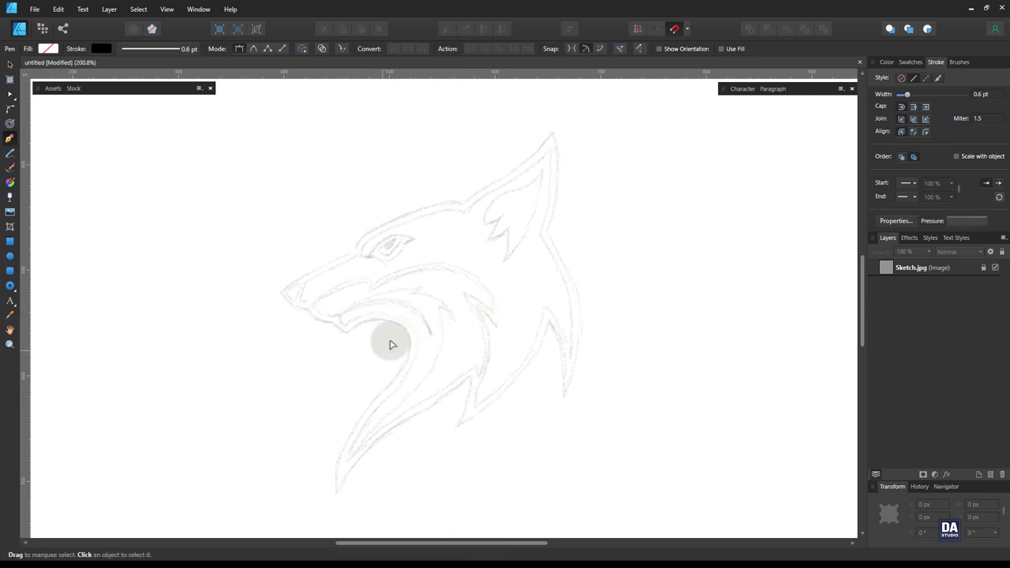
pyautogui.moveTo(392, 347); pyautogui.dragTo(412, 403)
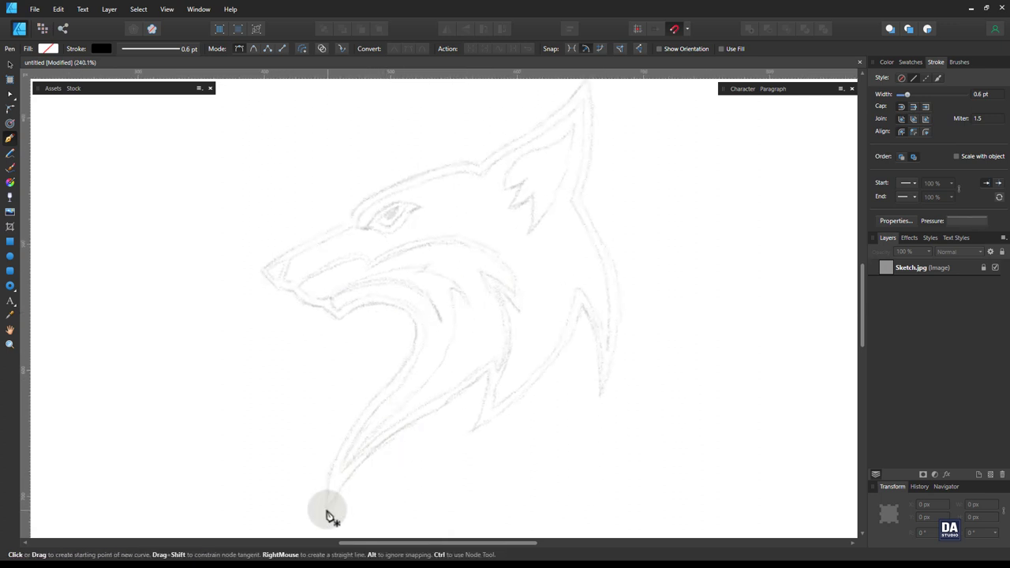
pyautogui.click(341, 316)
# Step: Curve the first throat segment and reshape it with the Node tool to match the sketch
pyautogui.moveTo(340, 371); pyautogui.dragTo(394, 386)
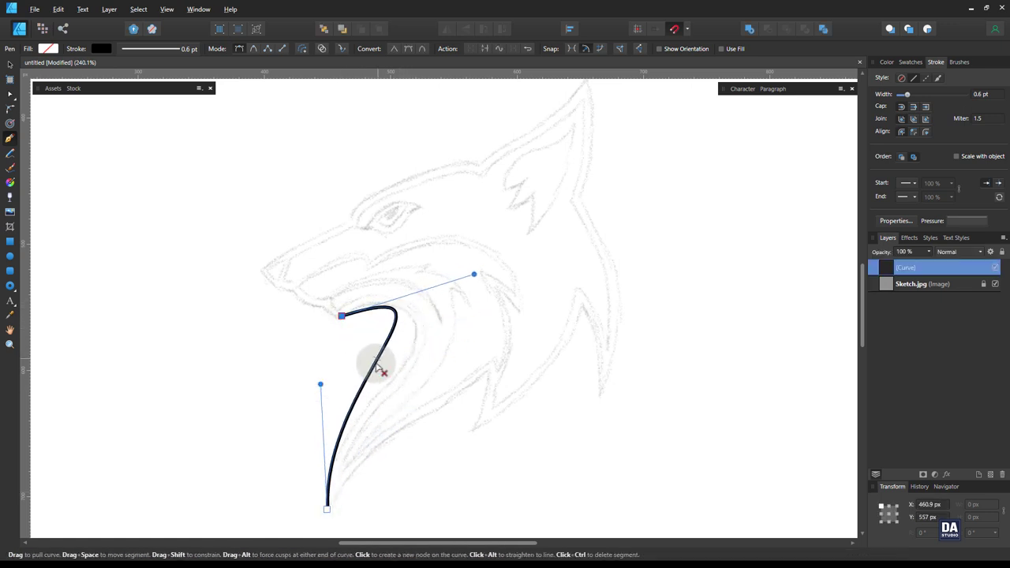
pyautogui.press('a')
pyautogui.moveTo(376, 362)
pyautogui.mouseDown()
pyautogui.moveTo(397, 380)
pyautogui.moveTo(345, 451)
pyautogui.moveTo(360, 397)
pyautogui.mouseUp()
pyautogui.click(396, 376)
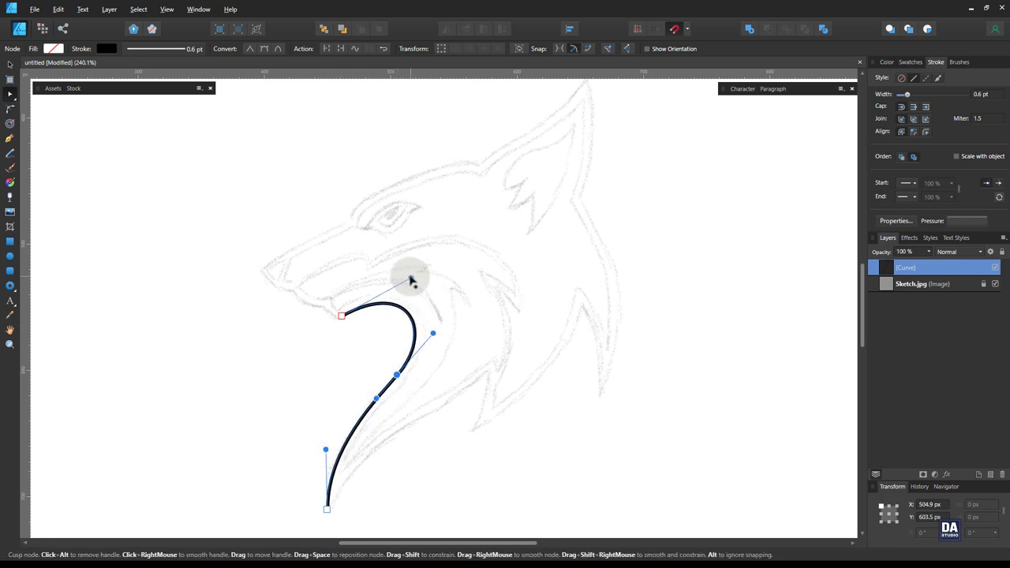
pyautogui.scroll(3, 355, 323)
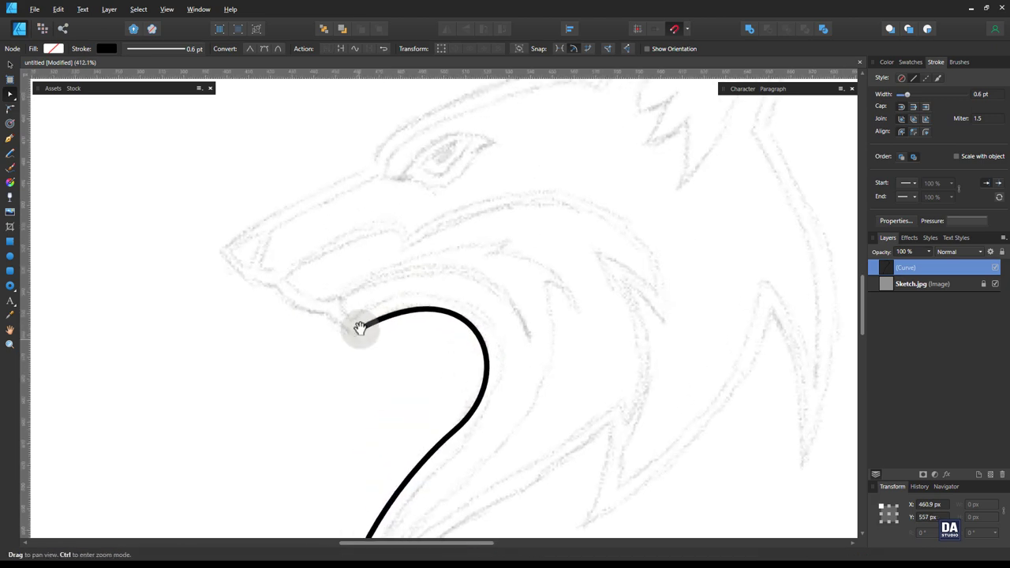
pyautogui.moveTo(367, 315)
pyautogui.mouseDown()
pyautogui.moveTo(382, 337)
pyautogui.moveTo(318, 309)
pyautogui.mouseUp()
# Step: Extend the outline up the snout and along the brow, fine-tuning the brow curve
pyautogui.press('p')
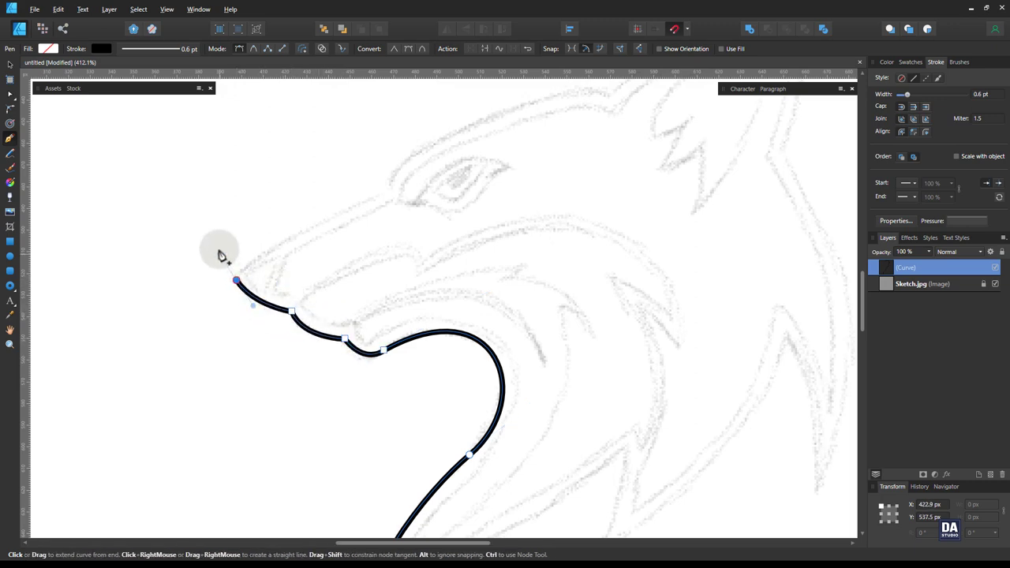
pyautogui.moveTo(357, 268); pyautogui.dragTo(450, 232)
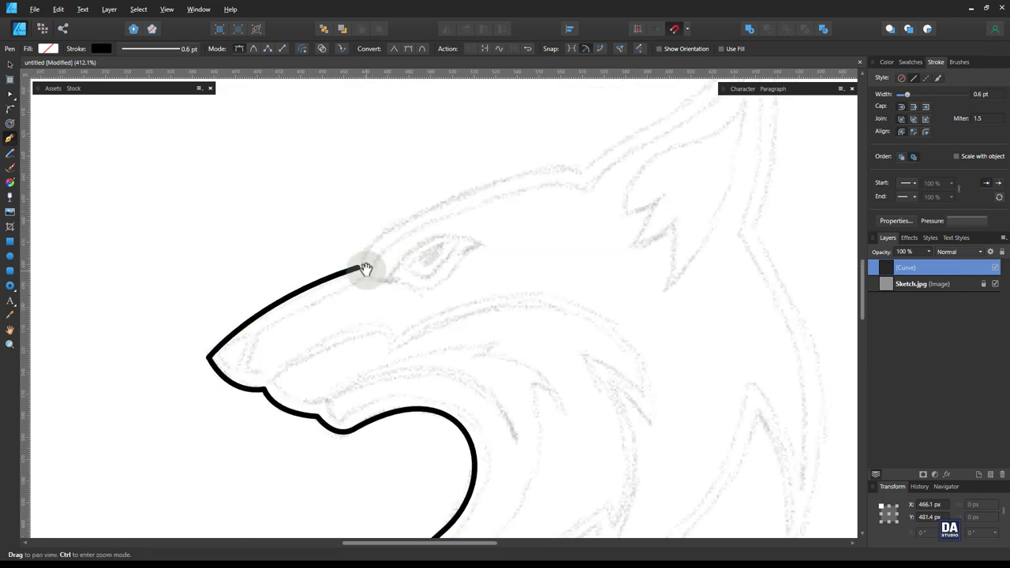
pyautogui.moveTo(576, 170); pyautogui.dragTo(728, 181)
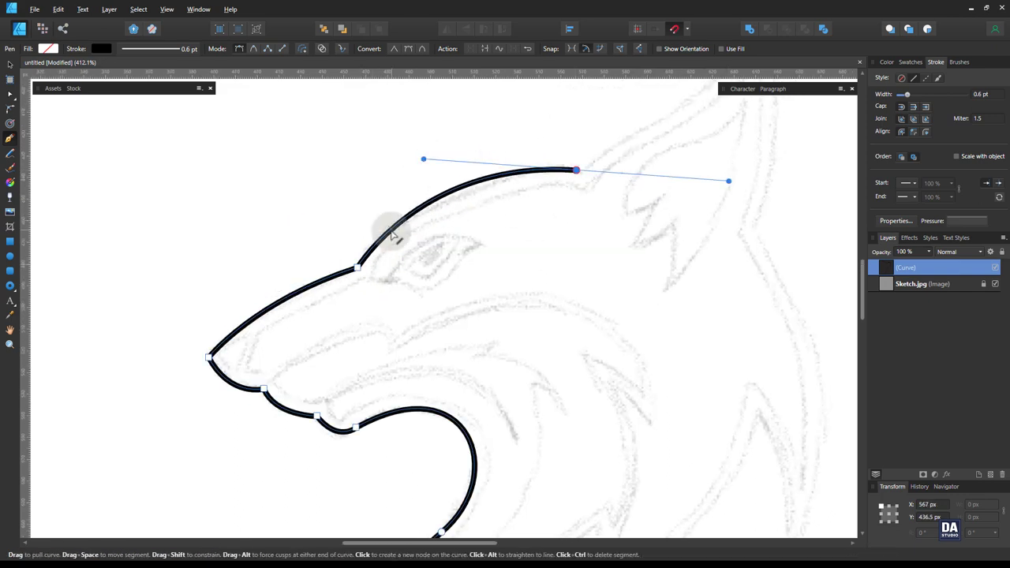
pyautogui.moveTo(428, 152); pyautogui.dragTo(492, 164)
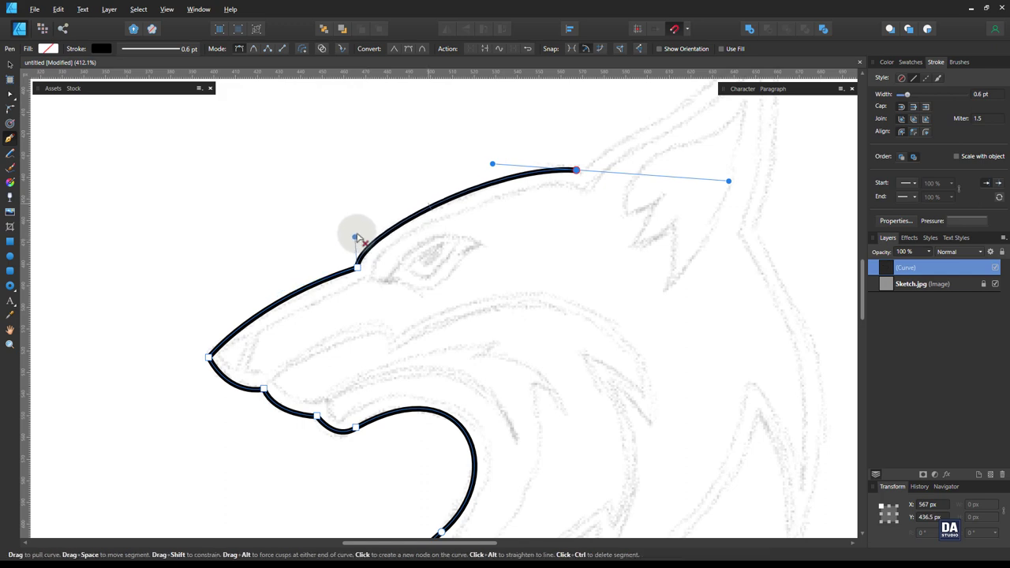
pyautogui.moveTo(492, 163); pyautogui.dragTo(499, 165)
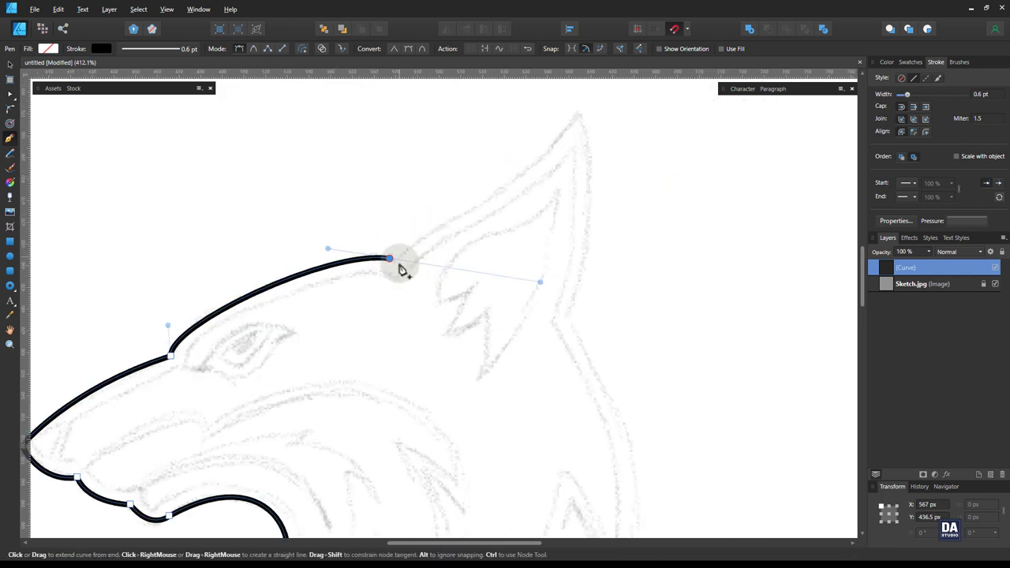
# Step: Continue the outline up to the ear tip and down behind the ear
pyautogui.click(561, 148)
pyautogui.moveTo(402, 276); pyautogui.dragTo(486, 198)
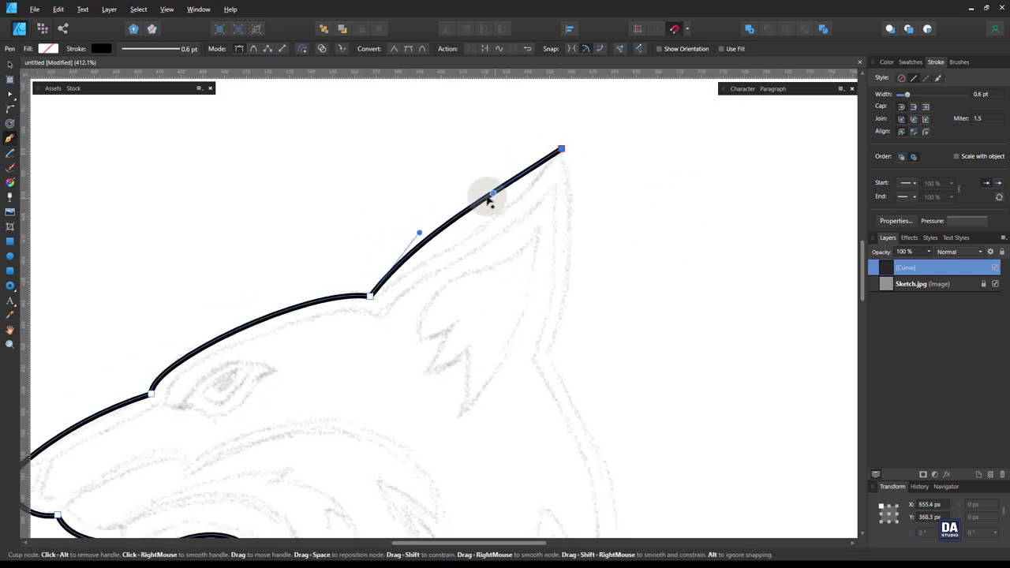
pyautogui.moveTo(418, 230); pyautogui.dragTo(394, 248)
pyautogui.moveTo(514, 234); pyautogui.dragTo(523, 239)
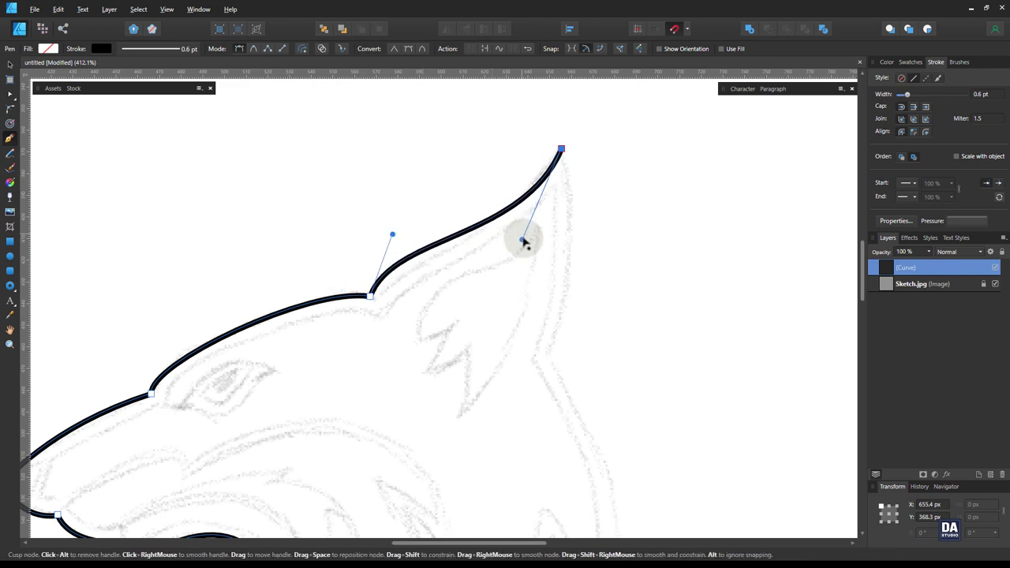
pyautogui.moveTo(550, 355); pyautogui.dragTo(564, 318)
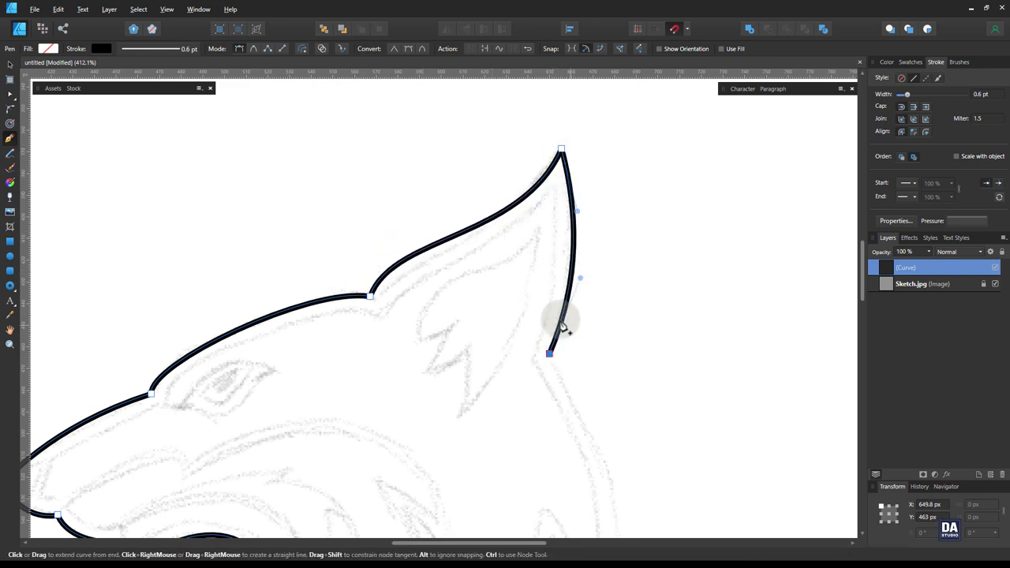
# Step: Add the back-of-neck and neck tuft points and close the outline at the throat start
pyautogui.scroll(-2, 474, 284)
pyautogui.click(533, 426)
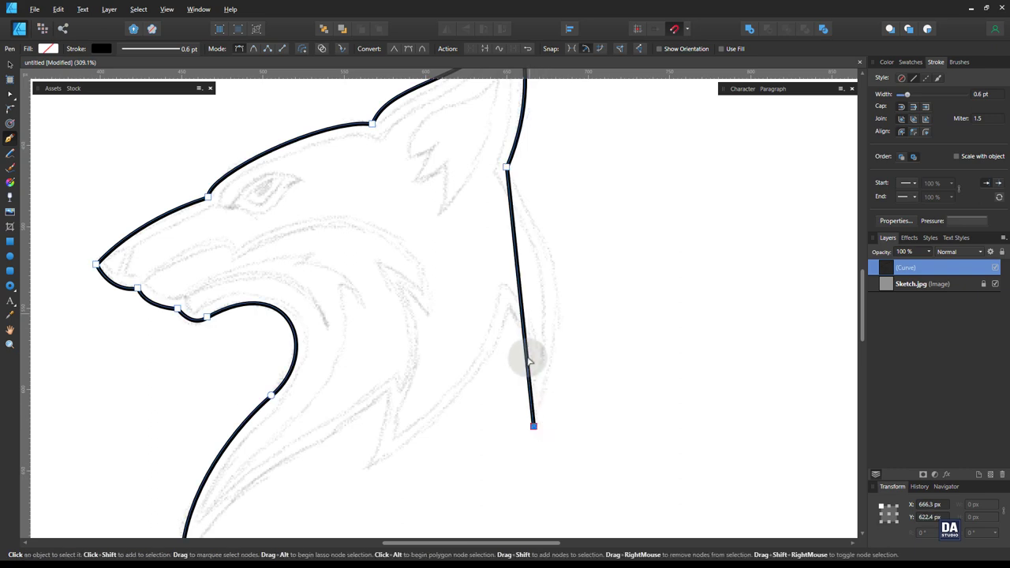
pyautogui.moveTo(528, 355)
pyautogui.mouseDown()
pyautogui.moveTo(586, 239)
pyautogui.moveTo(567, 244)
pyautogui.mouseUp()
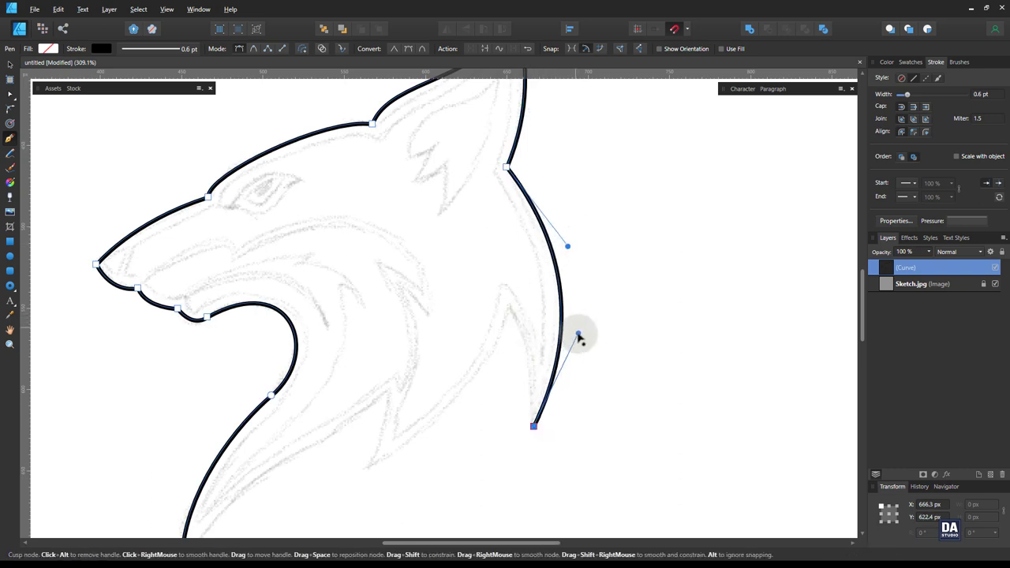
pyautogui.click(506, 307)
pyautogui.click(368, 467)
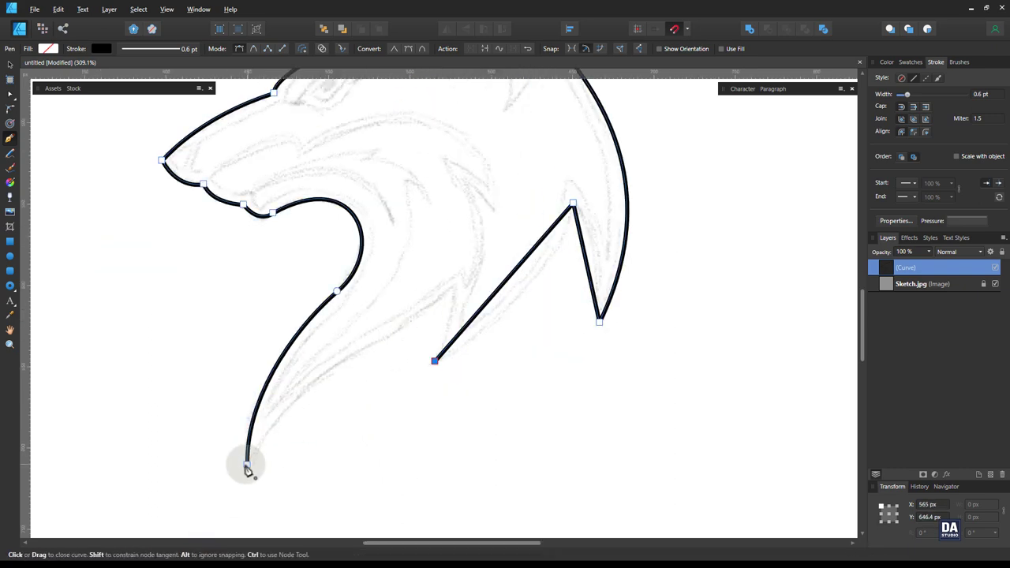
pyautogui.moveTo(247, 463)
pyautogui.mouseDown()
pyautogui.moveTo(270, 412)
pyautogui.moveTo(450, 289)
pyautogui.moveTo(415, 320)
pyautogui.mouseUp()
# Step: Pull the middle neck node up into a peak and curve the right tuft's straight edge
pyautogui.press('a')
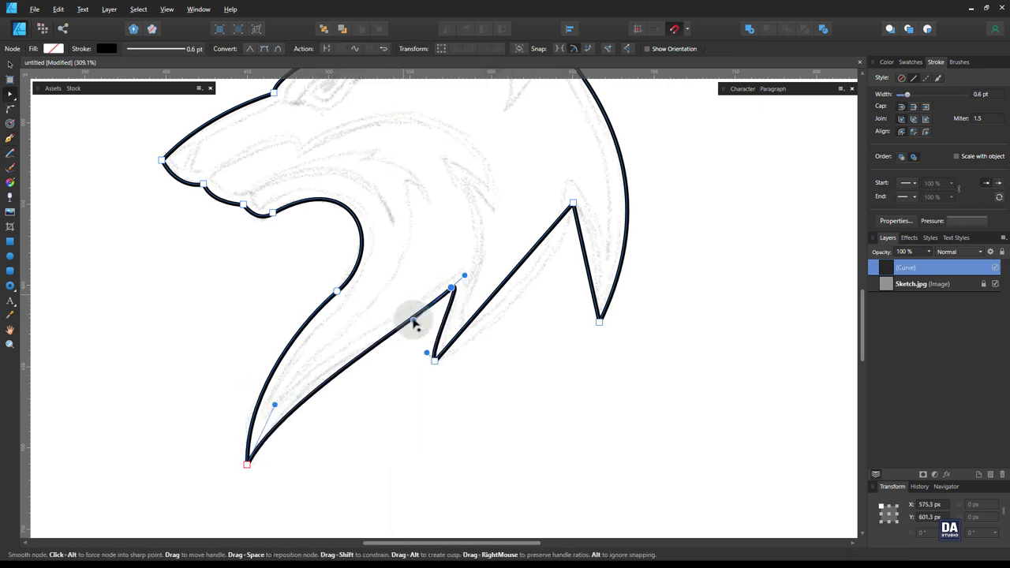
pyautogui.moveTo(272, 407); pyautogui.dragTo(275, 389)
pyautogui.moveTo(412, 318); pyautogui.dragTo(415, 328)
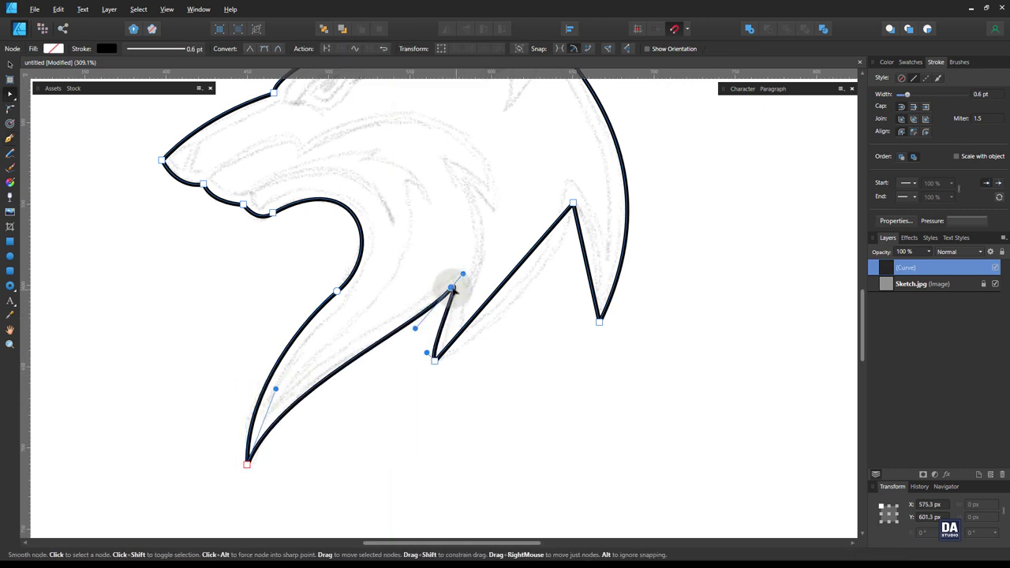
pyautogui.moveTo(460, 287); pyautogui.dragTo(443, 301)
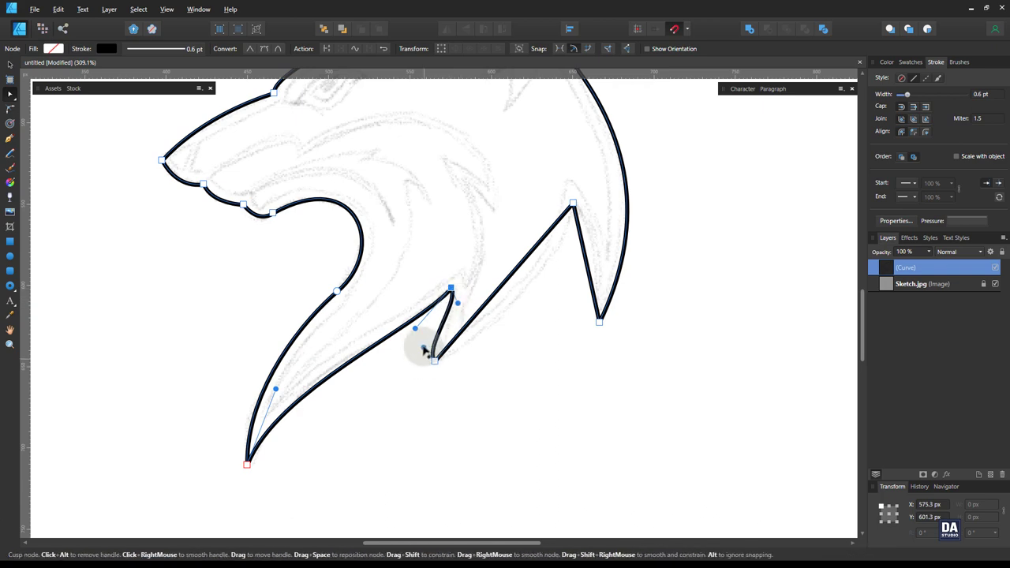
pyautogui.moveTo(430, 344); pyautogui.dragTo(484, 331)
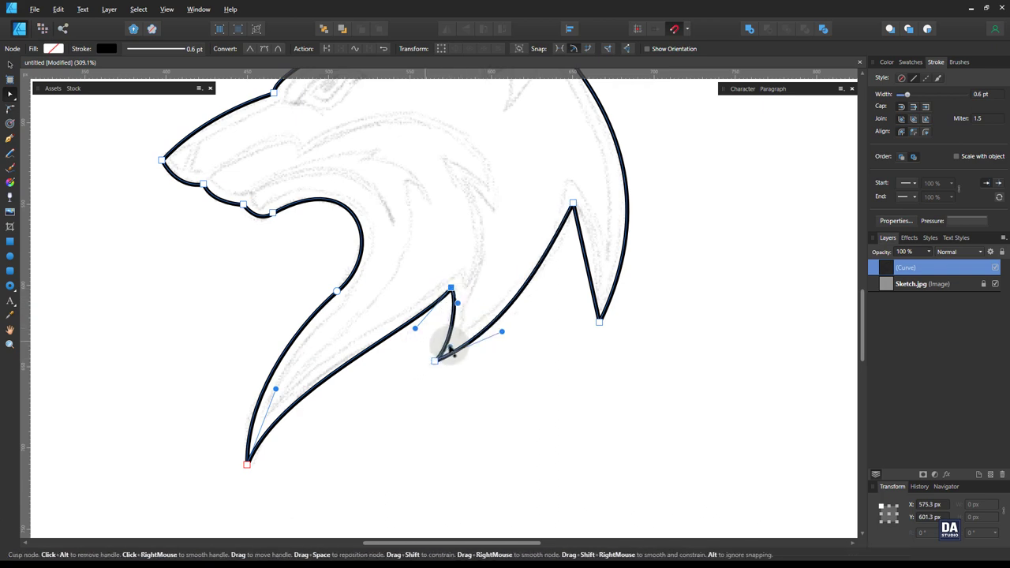
# Step: Smooth the segment rising to the middle tuft peak and bow the right tuft's edge
pyautogui.scroll(3, 525, 286)
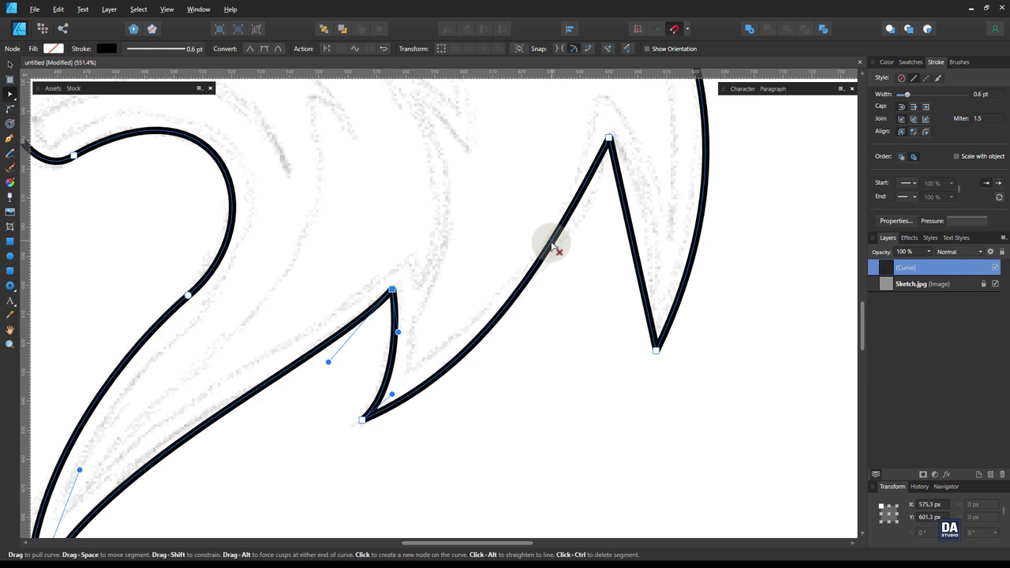
pyautogui.click(363, 418)
pyautogui.moveTo(489, 374); pyautogui.dragTo(555, 272)
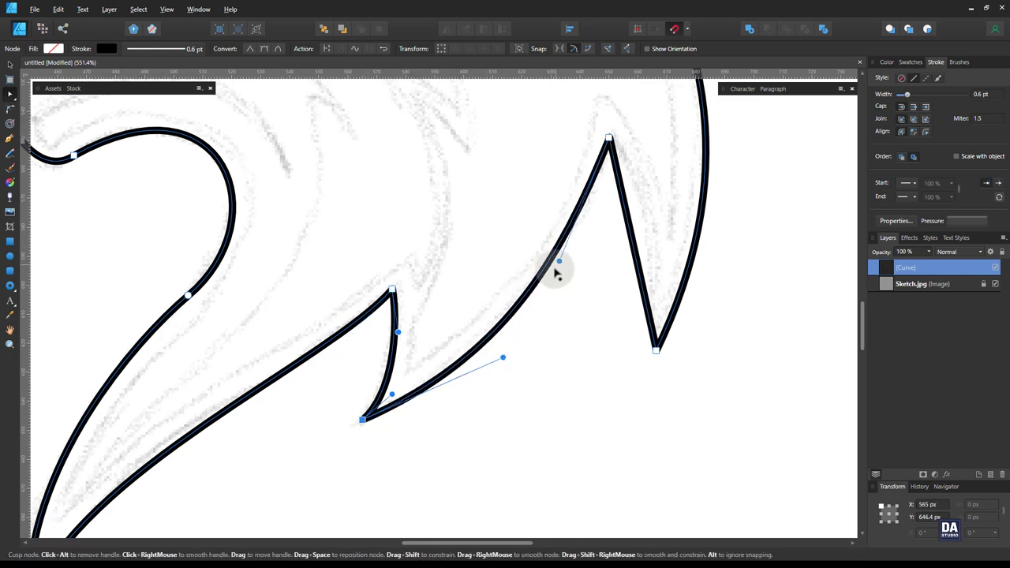
pyautogui.moveTo(623, 229); pyautogui.dragTo(637, 214)
pyautogui.click(614, 138)
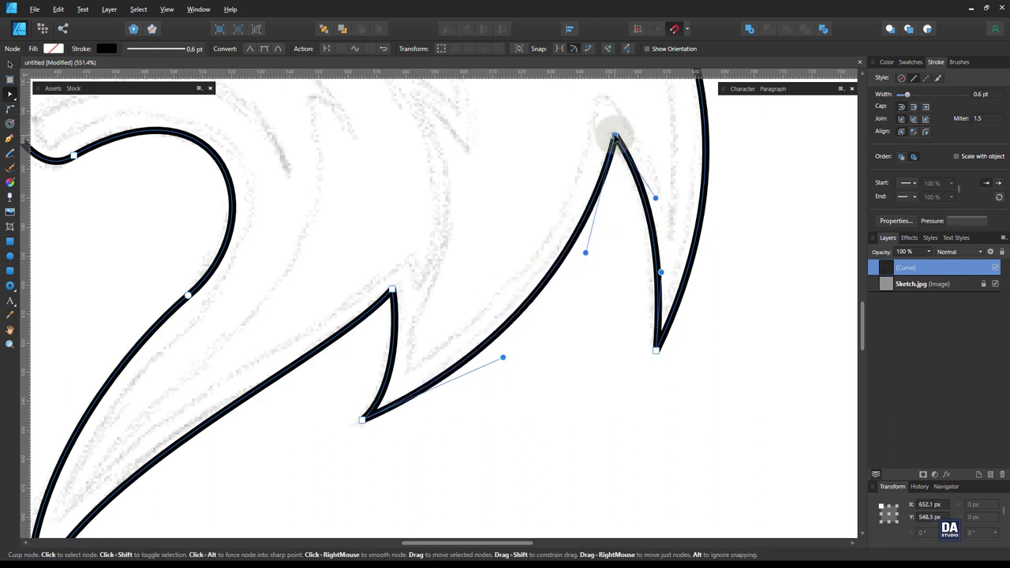
pyautogui.click(661, 273)
pyautogui.moveTo(653, 272)
pyautogui.mouseDown()
pyautogui.moveTo(388, 266)
pyautogui.moveTo(424, 307)
pyautogui.moveTo(441, 231)
pyautogui.moveTo(266, 322)
pyautogui.mouseUp()
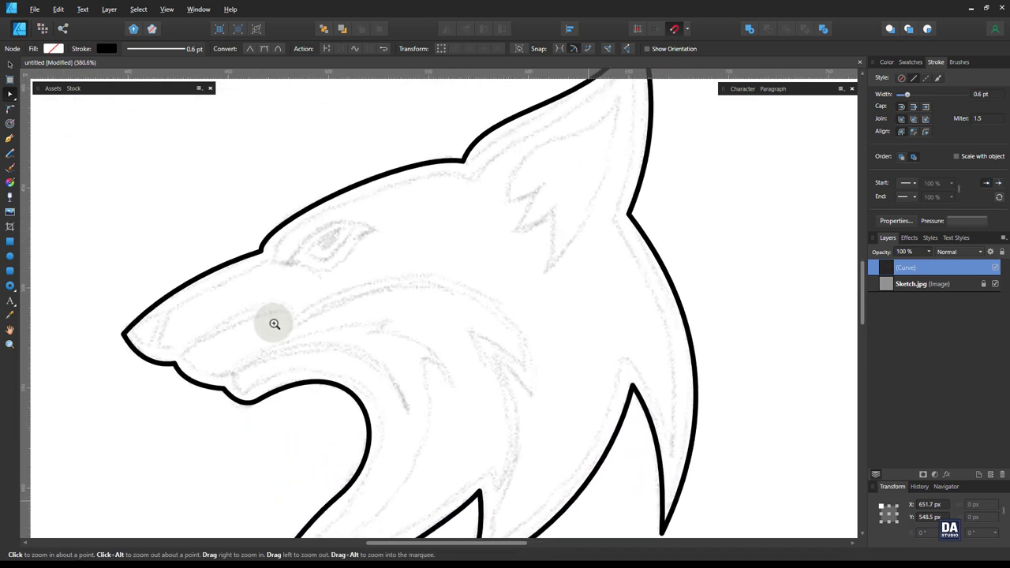
# Step: Draw the small triangular nose at the snout tip, adjust its bottom corner, and deselect it
pyautogui.moveTo(313, 297); pyautogui.dragTo(414, 251)
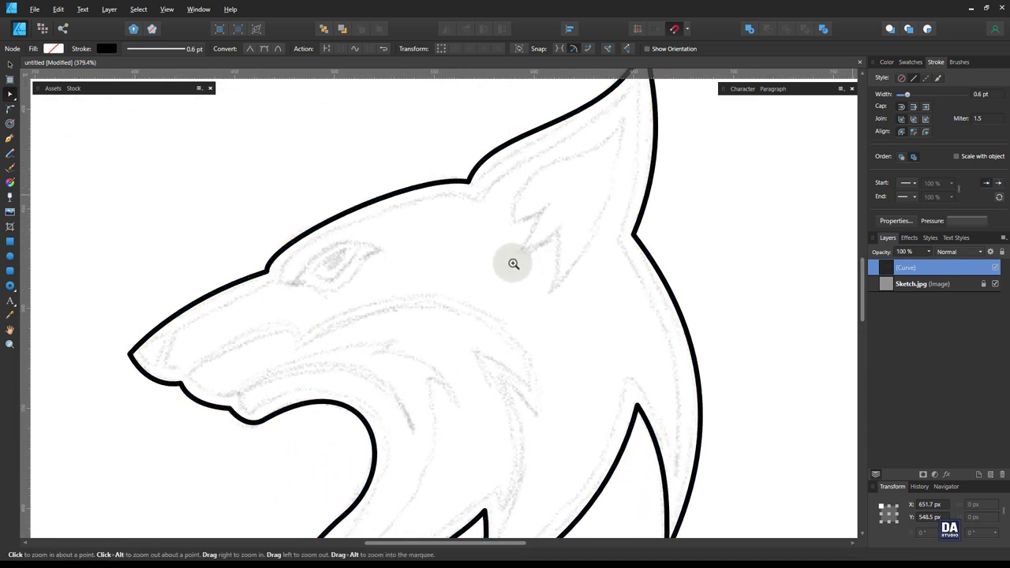
pyautogui.moveTo(514, 264)
pyautogui.mouseDown()
pyautogui.moveTo(439, 275)
pyautogui.moveTo(387, 255)
pyautogui.moveTo(570, 281)
pyautogui.moveTo(397, 231)
pyautogui.moveTo(153, 354)
pyautogui.moveTo(168, 348)
pyautogui.moveTo(151, 335)
pyautogui.mouseUp()
pyautogui.press('p')
pyautogui.hotkey('ctrl', 'd')
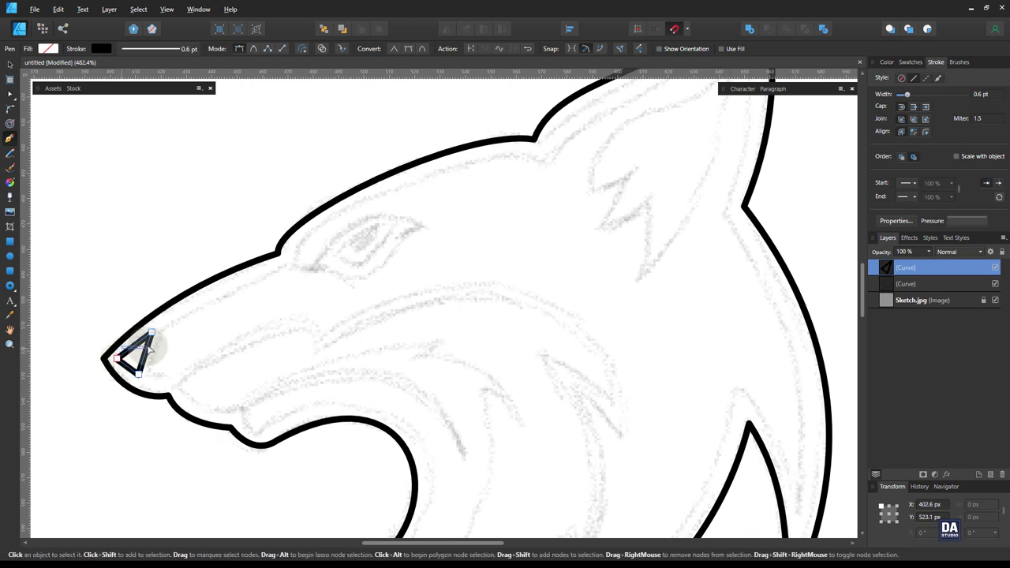
pyautogui.scroll(2, 149, 338)
pyautogui.press('a')
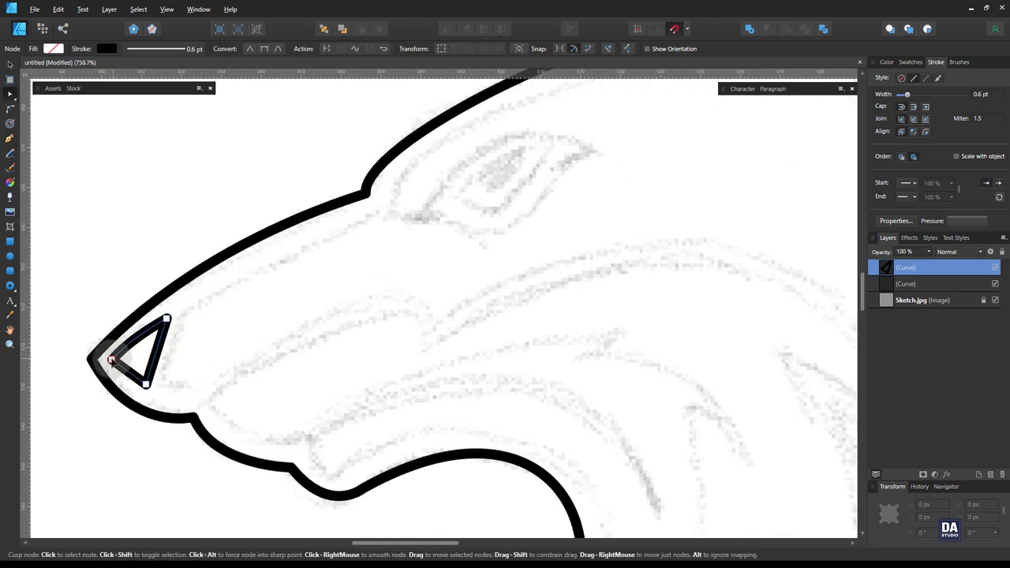
pyautogui.click(146, 384)
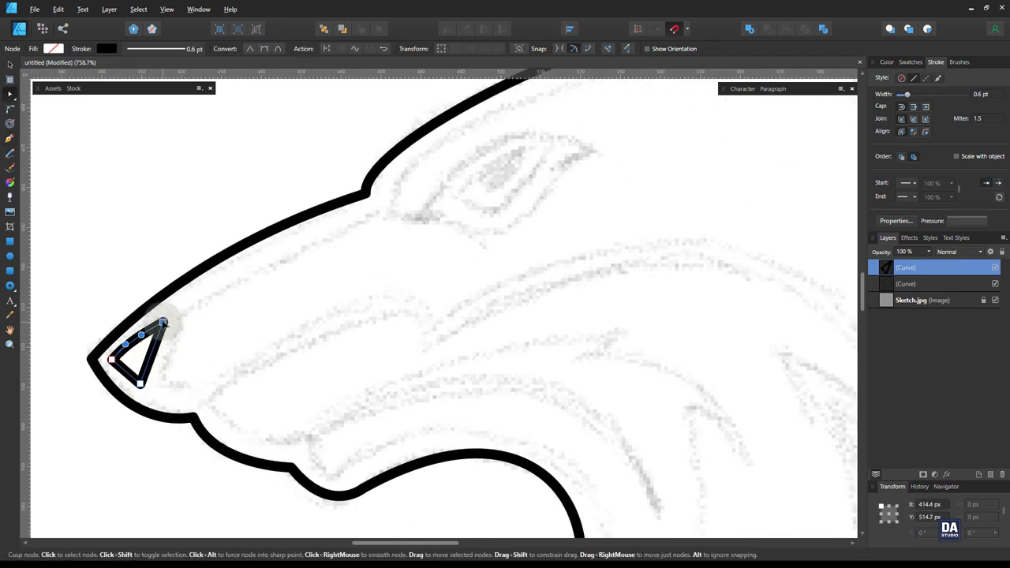
pyautogui.click(173, 361)
pyautogui.moveTo(183, 367); pyautogui.dragTo(211, 391)
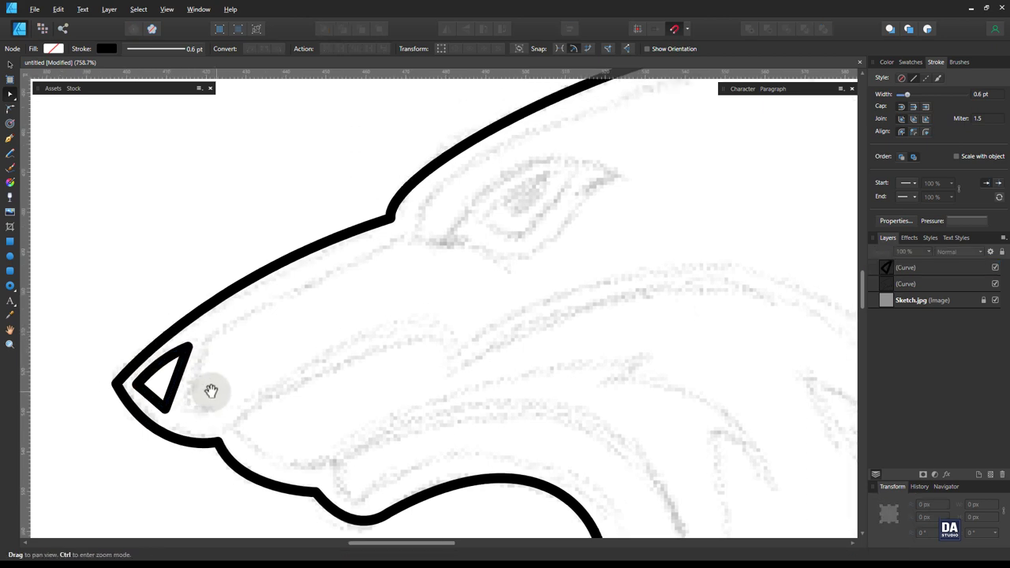
pyautogui.press('p')
pyautogui.scroll(2, 229, 386)
pyautogui.scroll(2, 239, 371)
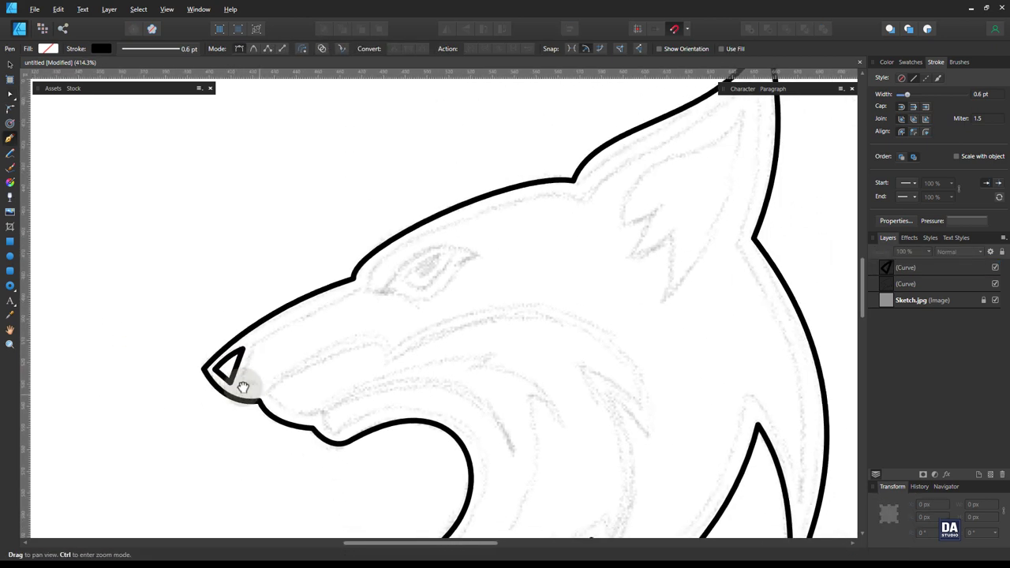
# Step: Start the inner face line at the snout, curving along the nose bridge to the forehead bump
pyautogui.click(246, 381)
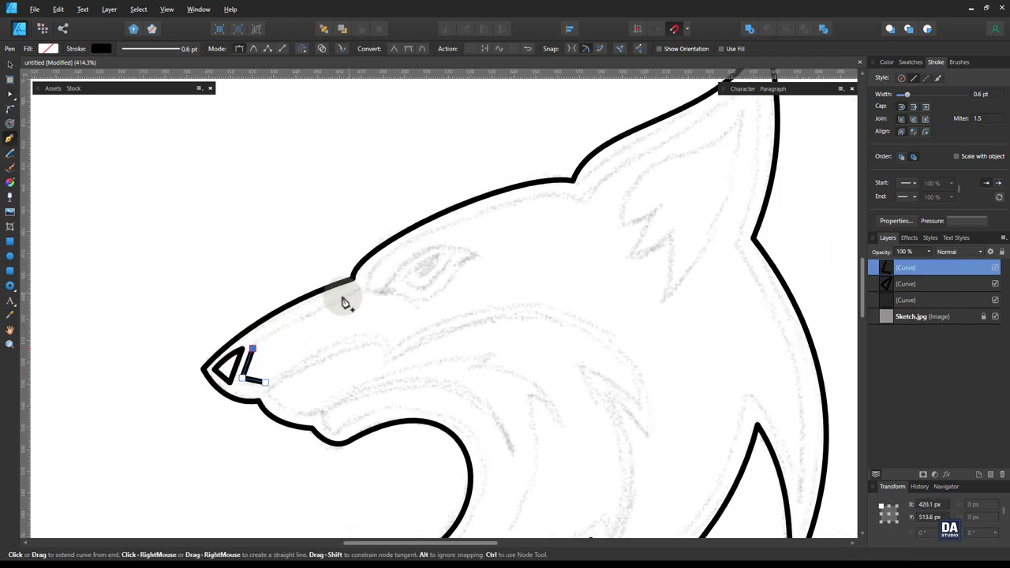
pyautogui.moveTo(357, 289); pyautogui.dragTo(388, 281)
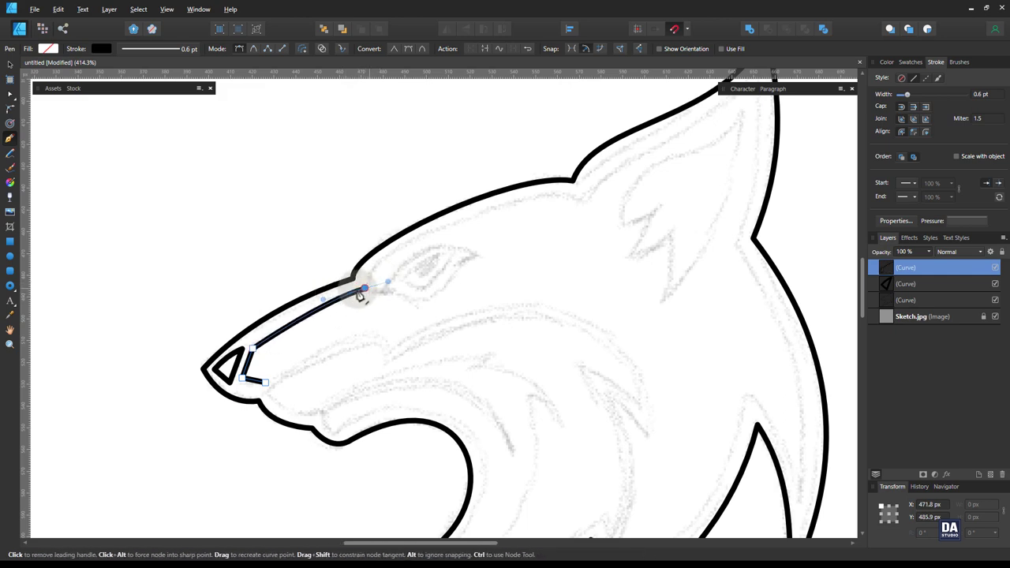
pyautogui.moveTo(582, 197); pyautogui.dragTo(534, 180)
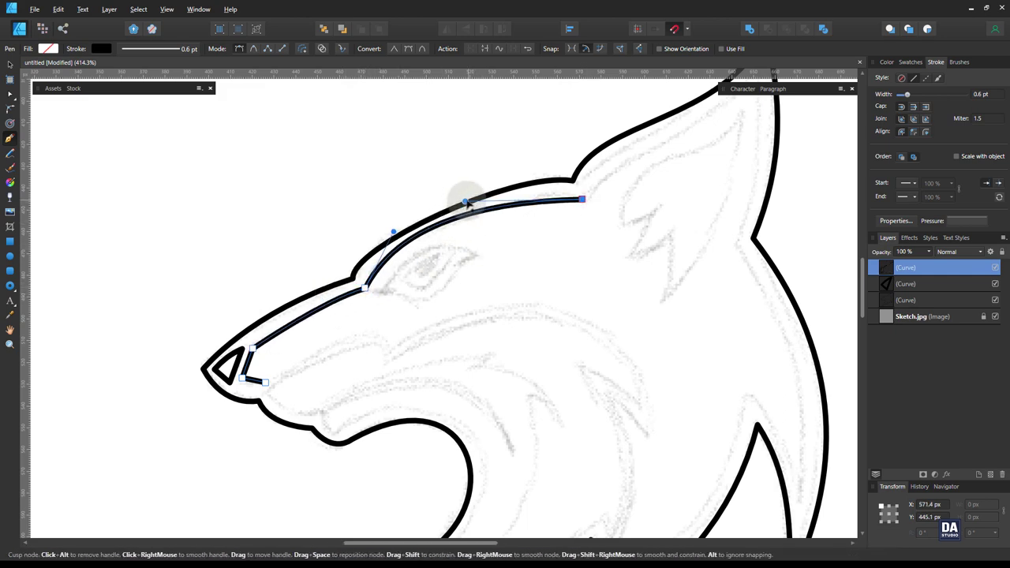
pyautogui.hscroll(3, 534, 180)
pyautogui.scroll(2, 512, 221)
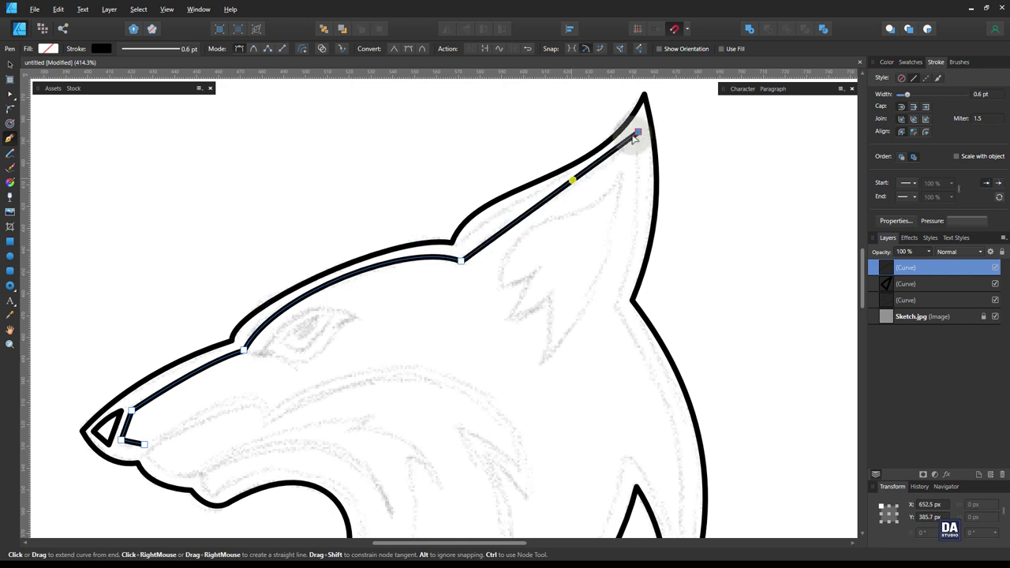
# Step: Extend the line up to the ear tip and back down to the ear's base
pyautogui.moveTo(638, 132); pyautogui.dragTo(671, 115)
pyautogui.moveTo(484, 226); pyautogui.dragTo(588, 221)
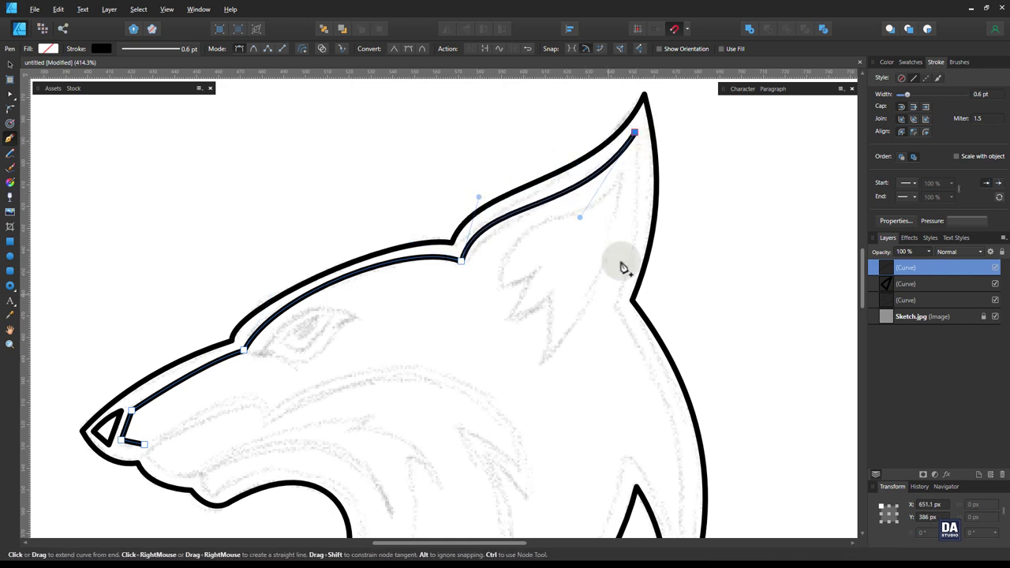
pyautogui.moveTo(619, 305); pyautogui.dragTo(608, 255)
pyautogui.moveTo(580, 324); pyautogui.dragTo(563, 179)
# Step: Add the cheek tuft point, inner tuft corner and a curved lower jaw segment
pyautogui.click(667, 430)
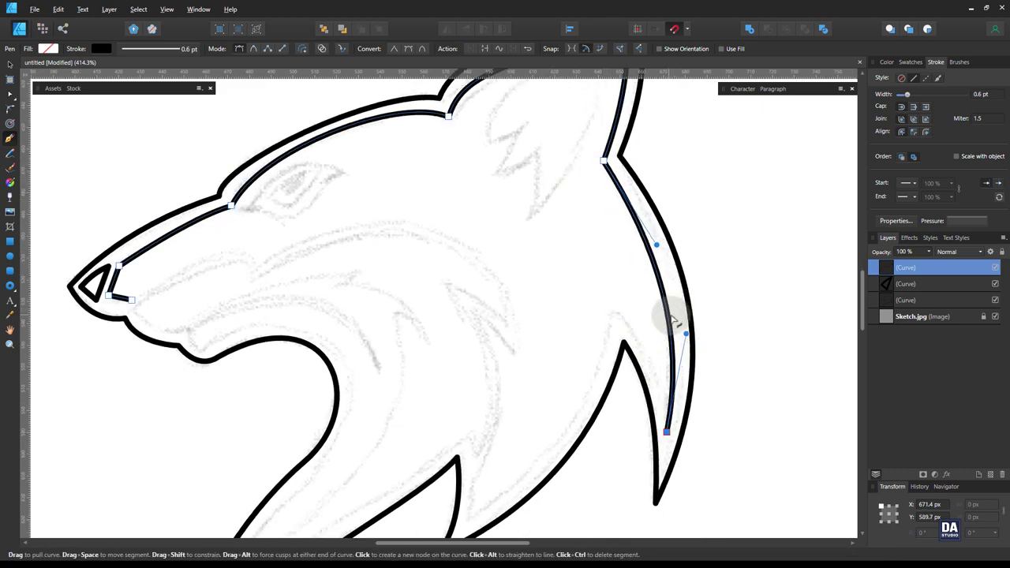
pyautogui.click(611, 310)
pyautogui.moveTo(474, 461); pyautogui.dragTo(507, 402)
pyautogui.click(497, 461)
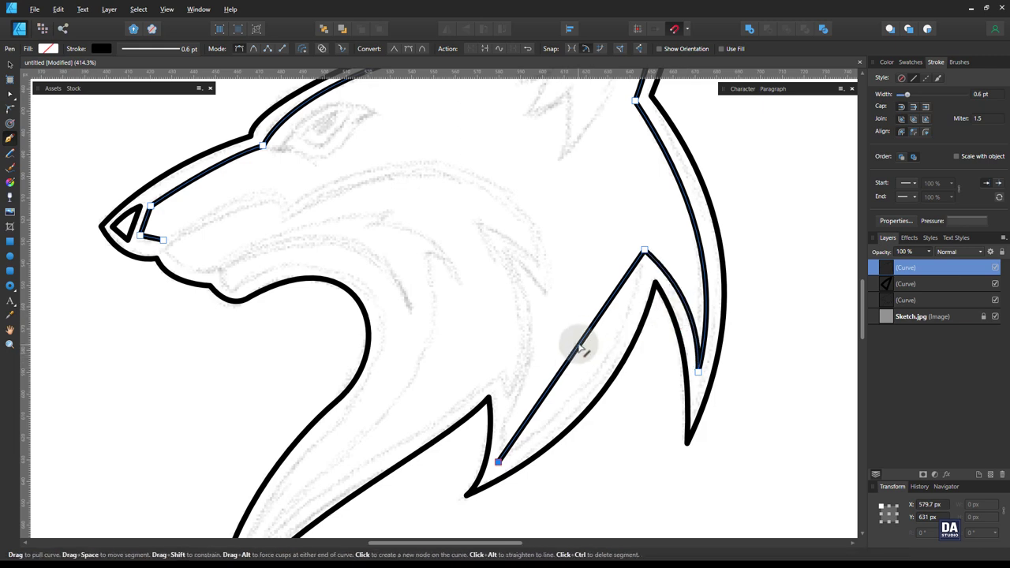
pyautogui.moveTo(581, 342); pyautogui.dragTo(597, 356)
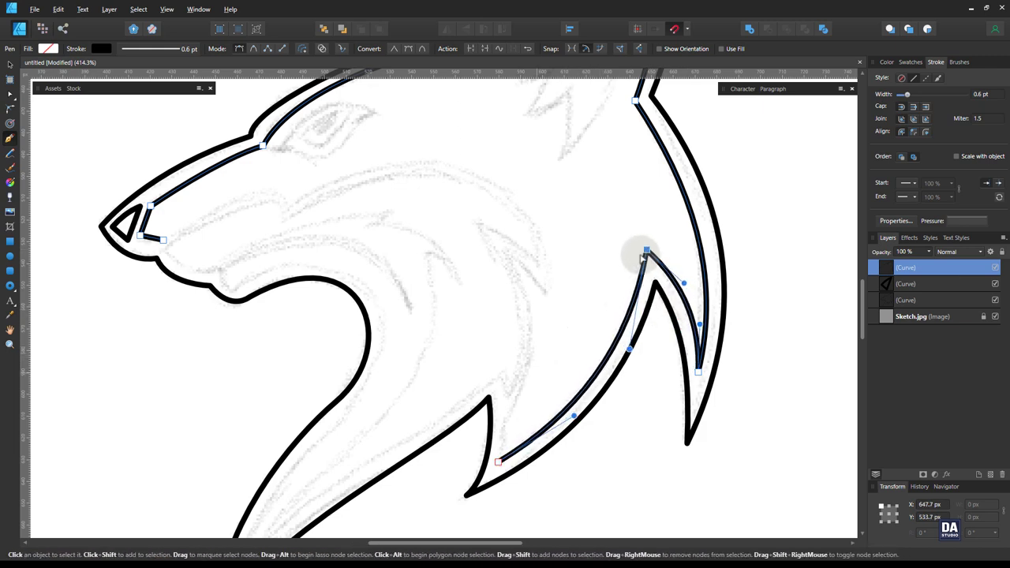
pyautogui.scroll(-2, 526, 402)
pyautogui.hscroll(-2, 526, 402)
pyautogui.moveTo(540, 422); pyautogui.dragTo(545, 420)
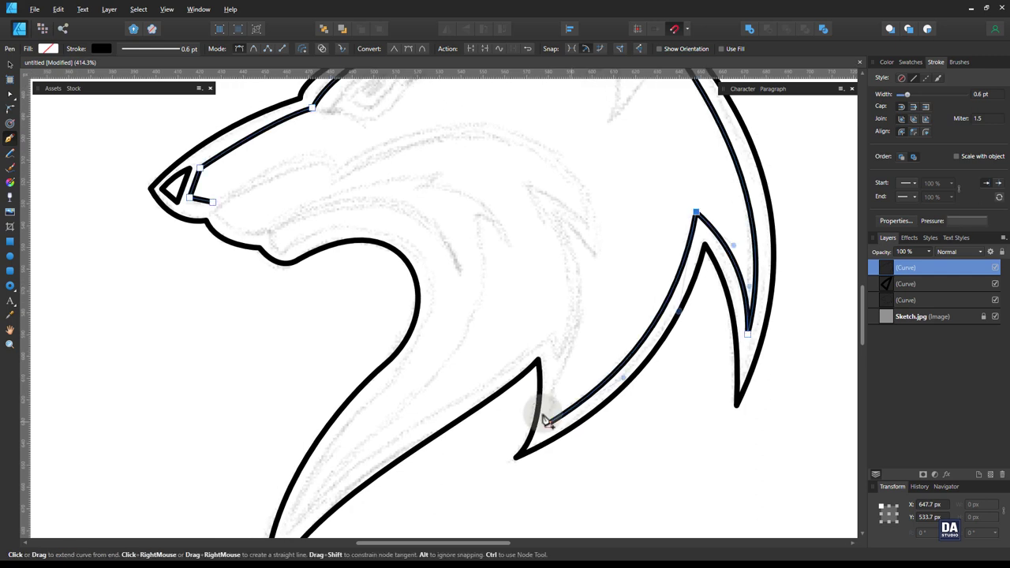
# Step: Extend the curve past the next tuft corner and across the face, closing it at the start node
pyautogui.moveTo(555, 211); pyautogui.dragTo(633, 321)
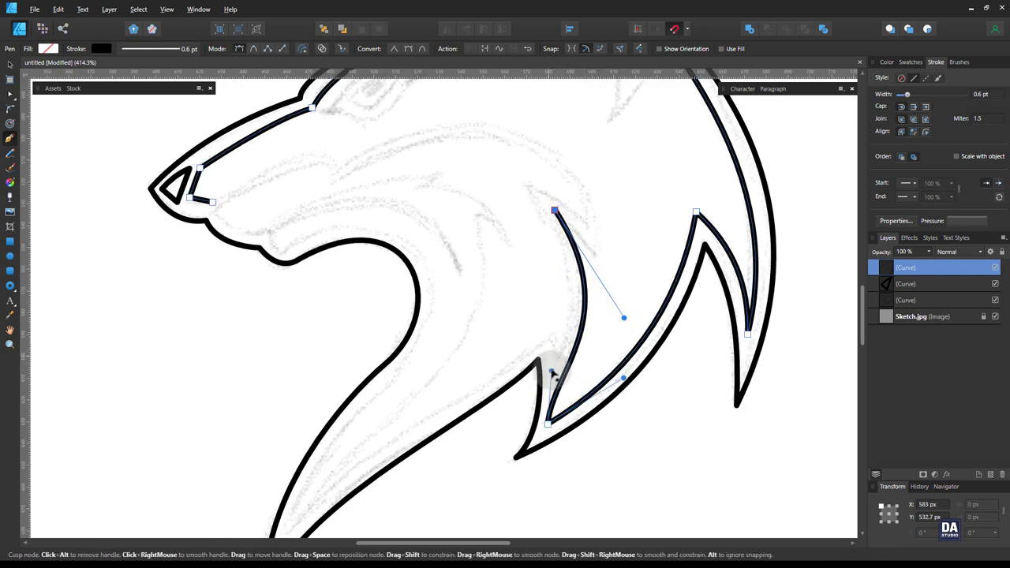
pyautogui.moveTo(527, 218); pyautogui.dragTo(571, 260)
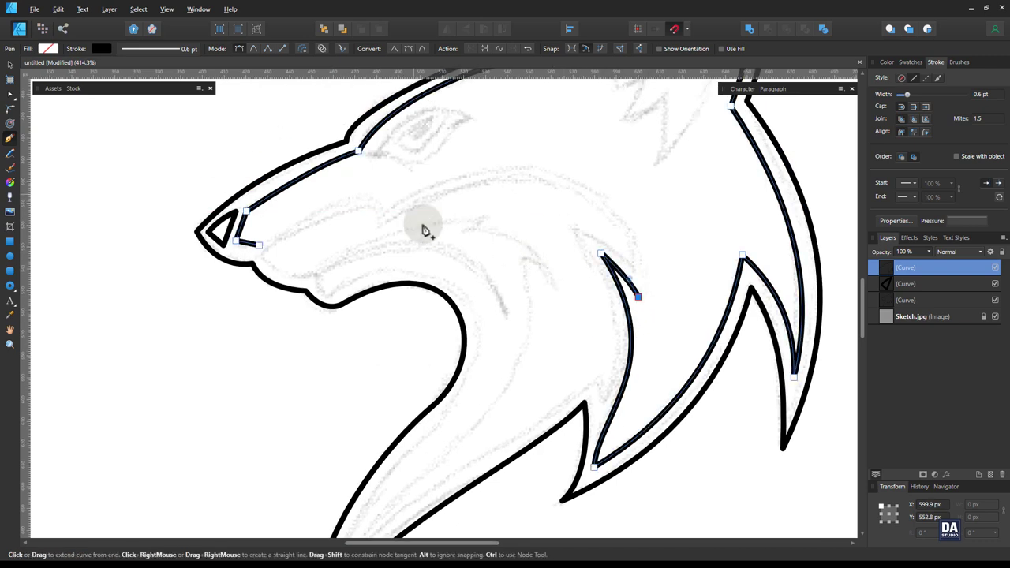
pyautogui.moveTo(383, 211); pyautogui.dragTo(527, 127)
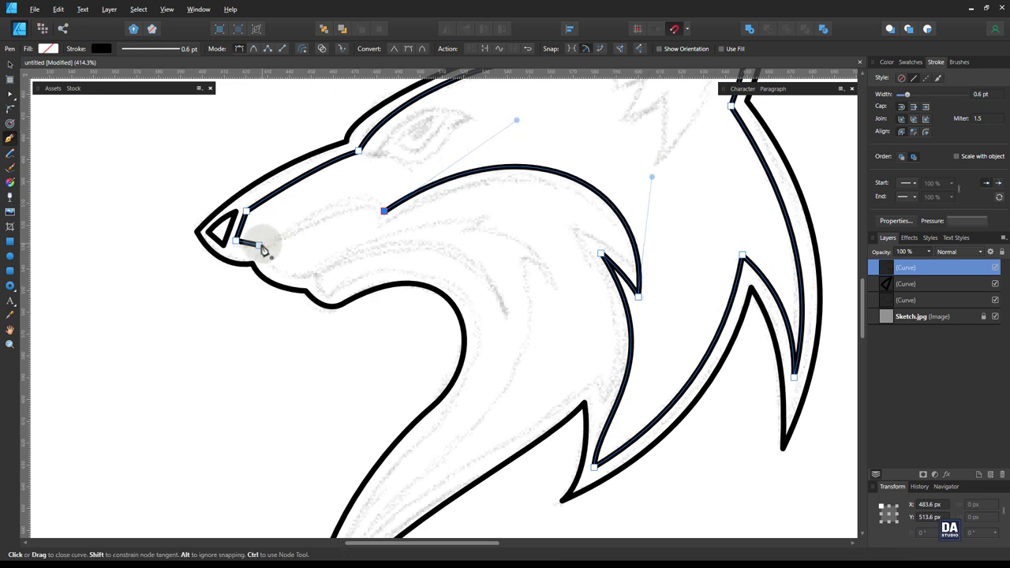
pyautogui.moveTo(261, 247); pyautogui.dragTo(317, 201)
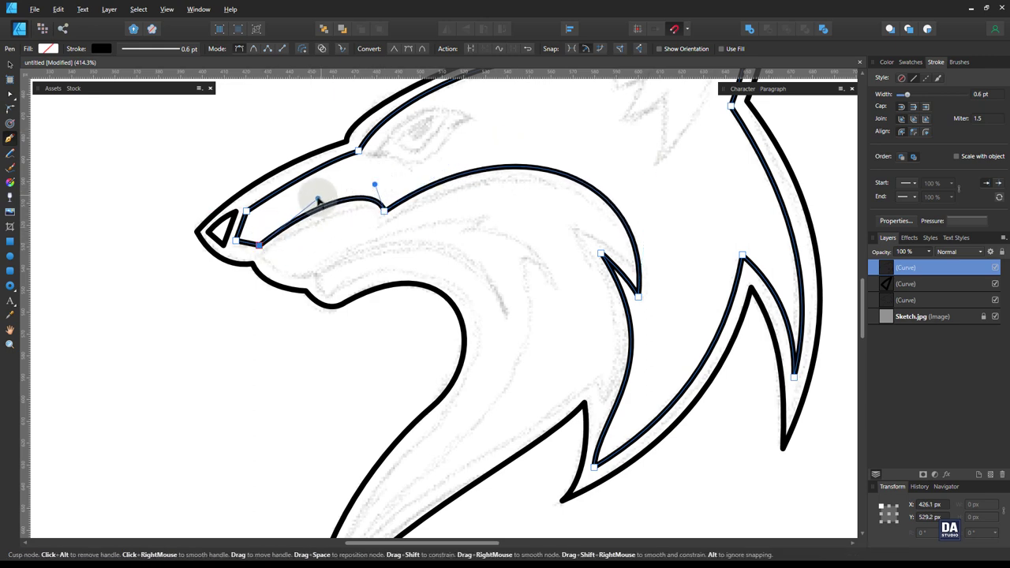
pyautogui.moveTo(274, 255); pyautogui.dragTo(329, 261)
# Step: Draw a new curve from below the nose along the upper lip to the lower jaw point
pyautogui.click(298, 238)
pyautogui.click(348, 259)
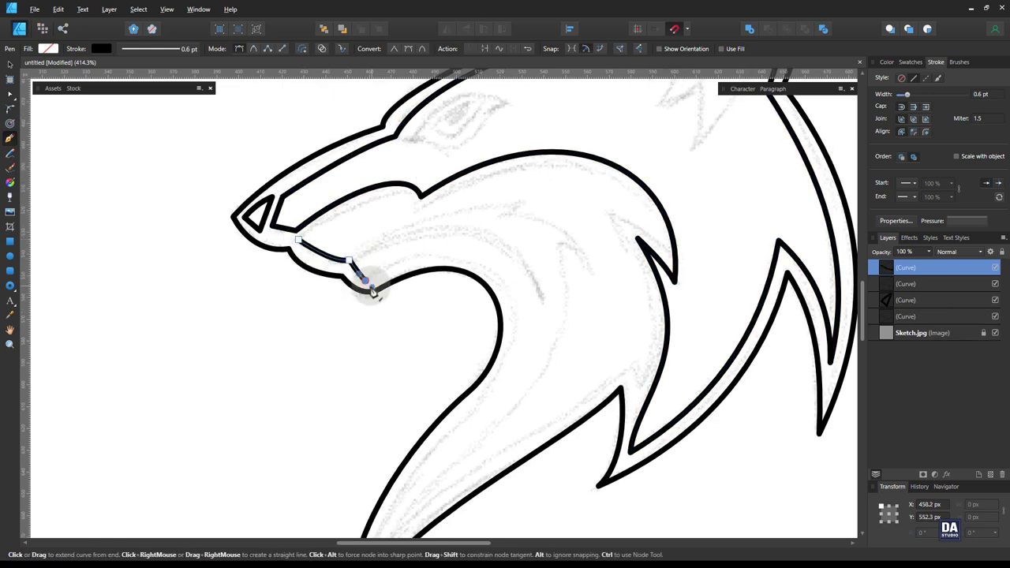
pyautogui.moveTo(482, 369); pyautogui.dragTo(507, 261)
pyautogui.moveTo(398, 460)
pyautogui.mouseDown()
pyautogui.moveTo(536, 194)
pyautogui.moveTo(594, 181)
pyautogui.mouseUp()
# Step: Add a node on the jaw curve and adjust its segments to fit the jaw sketch
pyautogui.press('a')
pyautogui.click(487, 299)
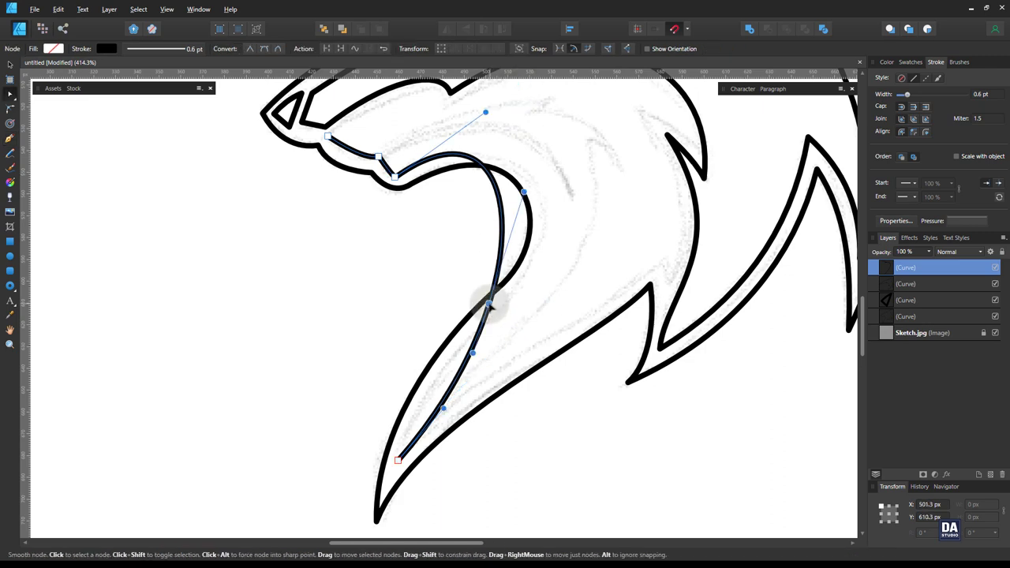
pyautogui.moveTo(486, 299)
pyautogui.mouseDown()
pyautogui.moveTo(540, 280)
pyautogui.moveTo(525, 275)
pyautogui.mouseUp()
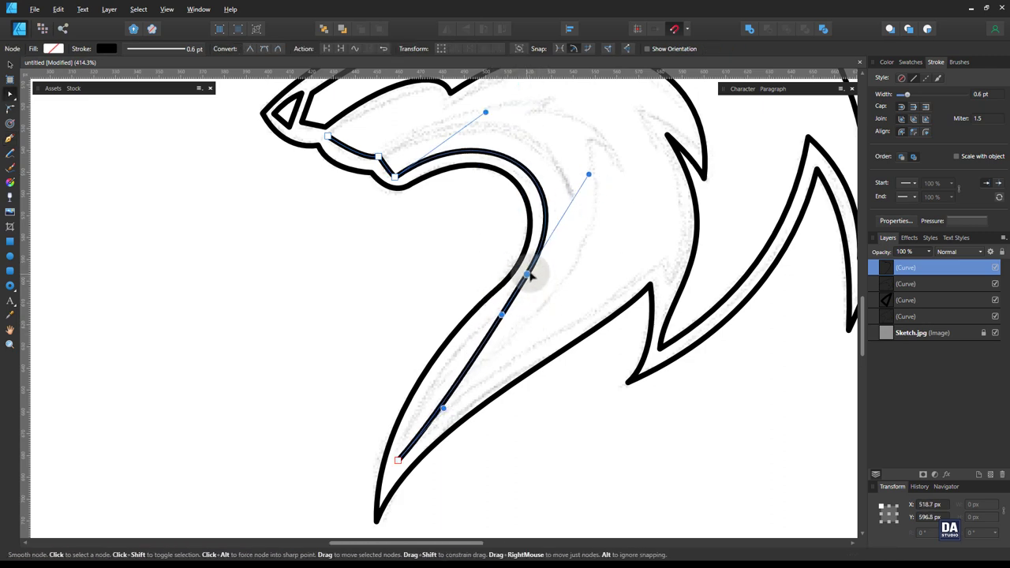
pyautogui.moveTo(474, 361); pyautogui.dragTo(534, 281)
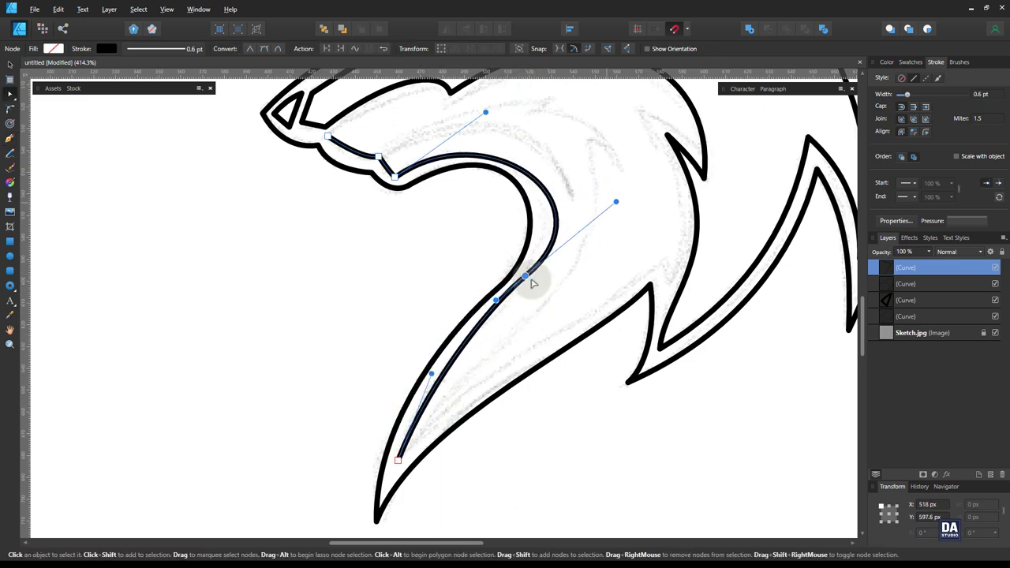
pyautogui.moveTo(613, 200); pyautogui.dragTo(593, 202)
pyautogui.moveTo(485, 112); pyautogui.dragTo(495, 105)
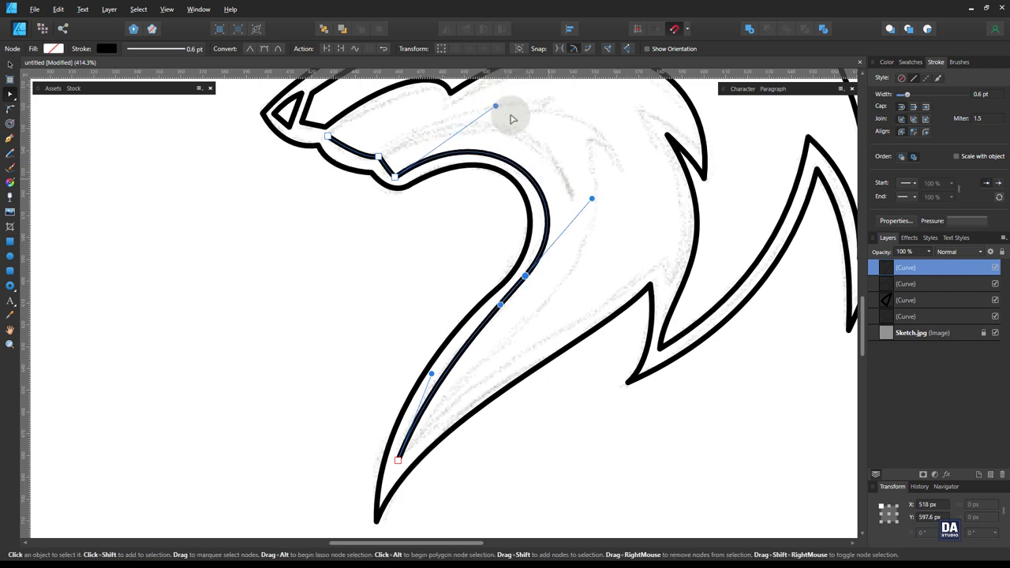
pyautogui.moveTo(593, 200); pyautogui.dragTo(581, 191)
pyautogui.moveTo(431, 375); pyautogui.dragTo(427, 359)
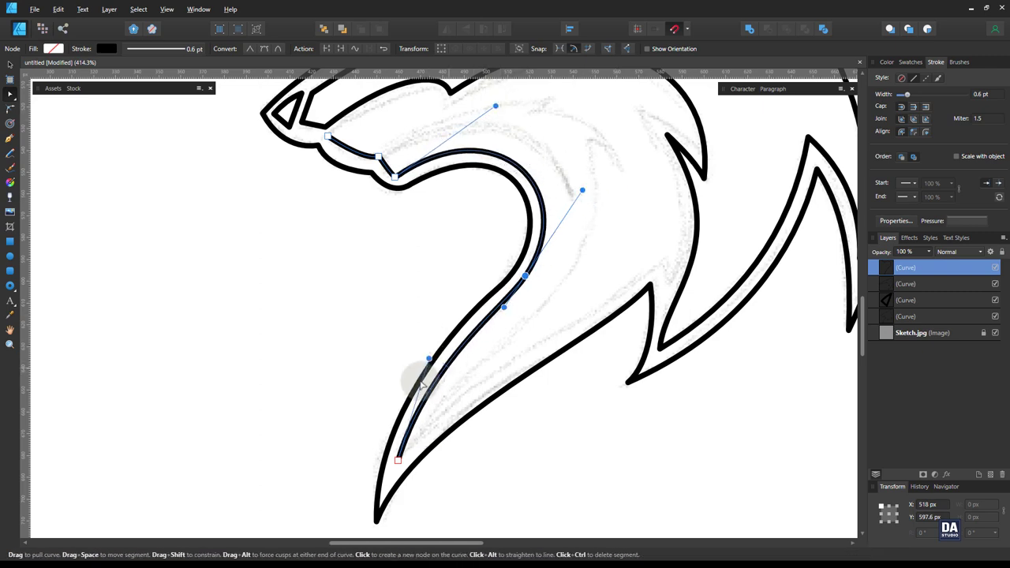
pyautogui.click(397, 459)
# Step: Extend the path from its bottom end along the neck to a curved tuft tip
pyautogui.press('p')
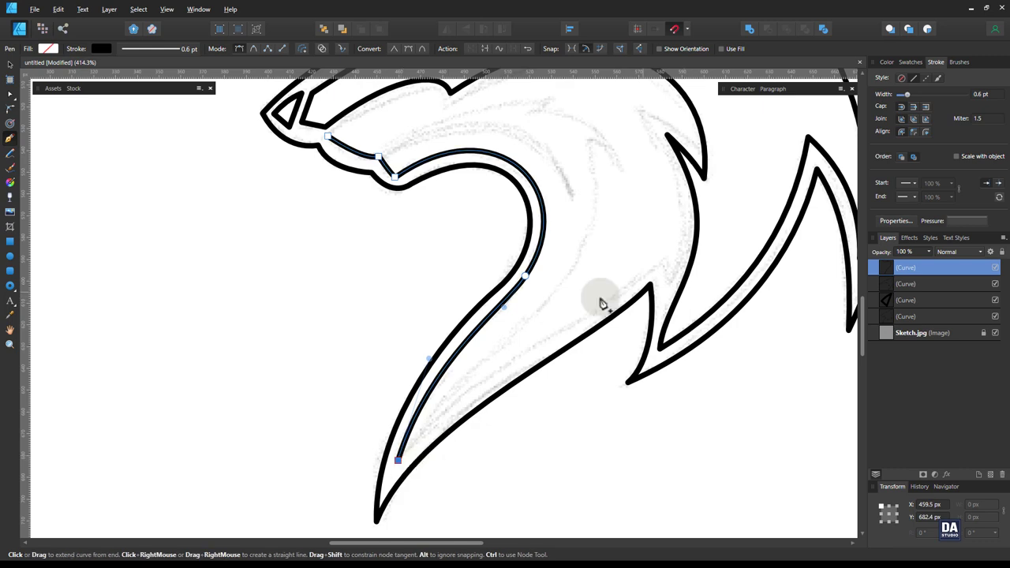
pyautogui.scroll(2, 601, 304)
pyautogui.moveTo(665, 308)
pyautogui.mouseDown()
pyautogui.moveTo(567, 361)
pyautogui.moveTo(587, 385)
pyautogui.mouseUp()
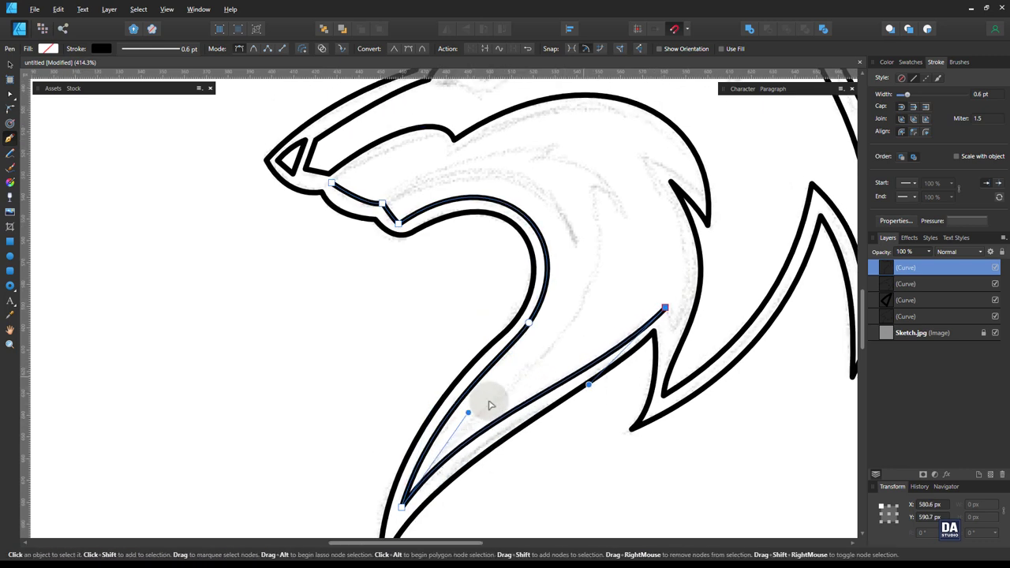
pyautogui.moveTo(665, 308); pyautogui.dragTo(661, 303)
pyautogui.moveTo(597, 386); pyautogui.dragTo(607, 381)
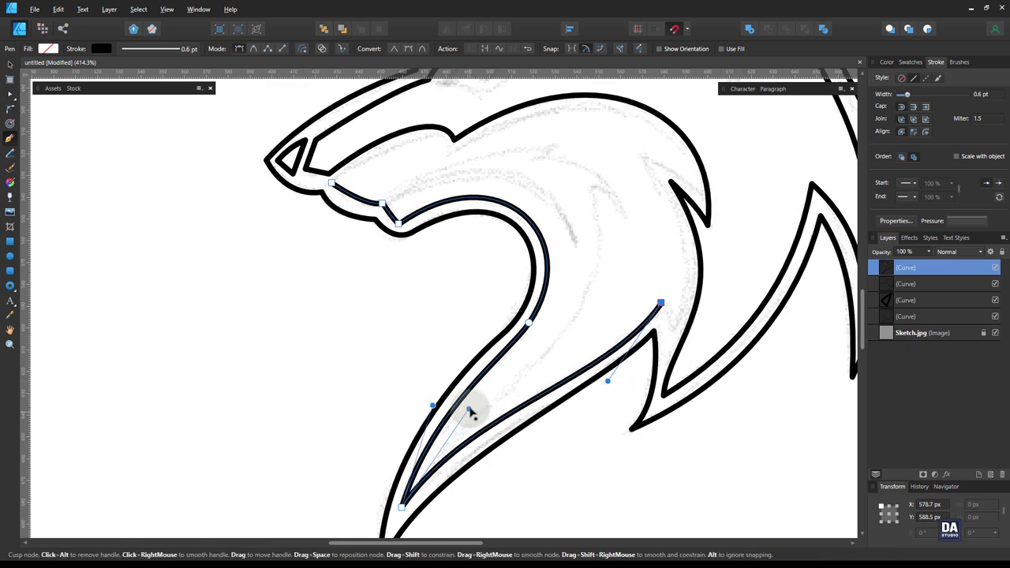
pyautogui.click(662, 305)
pyautogui.click(642, 165)
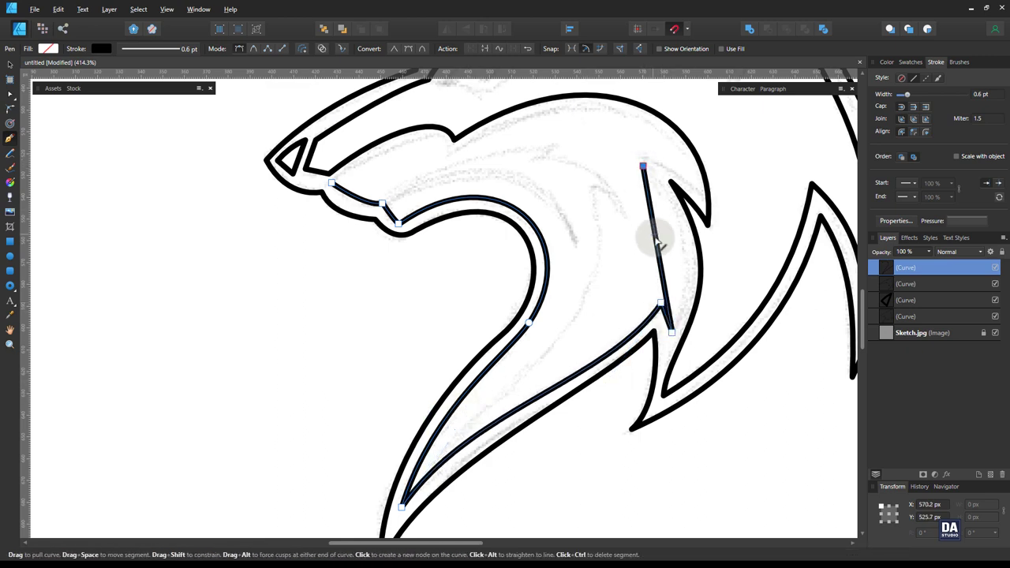
pyautogui.moveTo(654, 232)
pyautogui.mouseDown()
pyautogui.moveTo(687, 244)
pyautogui.moveTo(702, 197)
pyautogui.mouseUp()
pyautogui.click(699, 277)
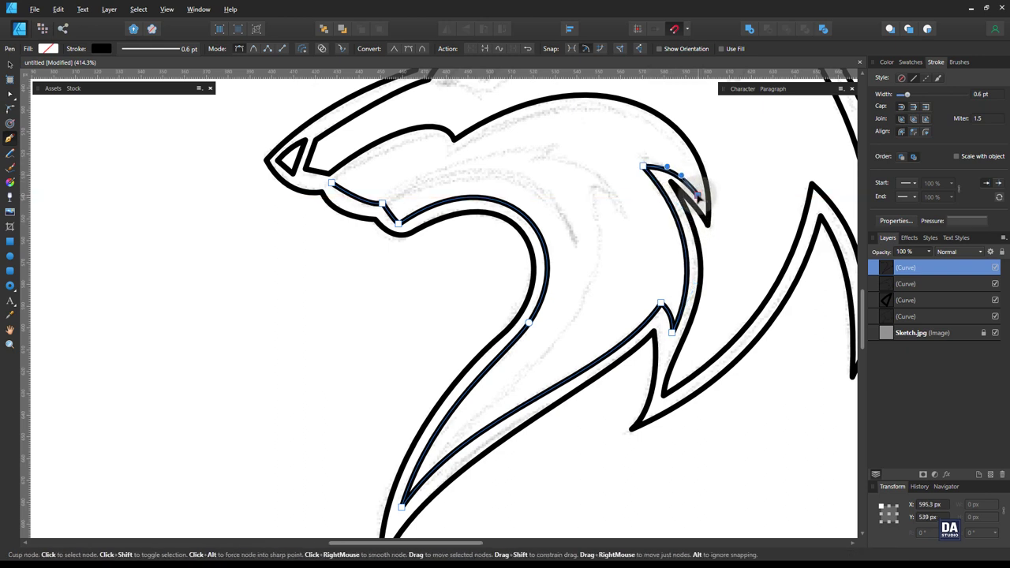
# Step: Arc the curve over the head to the tuft tip, join it near the upper lip, and smooth the bend
pyautogui.moveTo(455, 146); pyautogui.dragTo(564, 82)
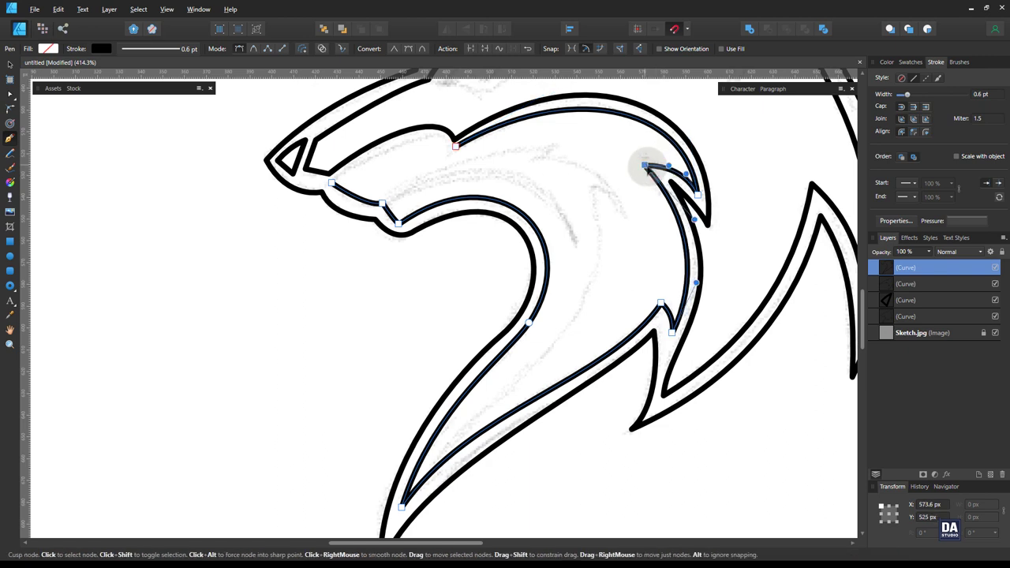
pyautogui.click(643, 165)
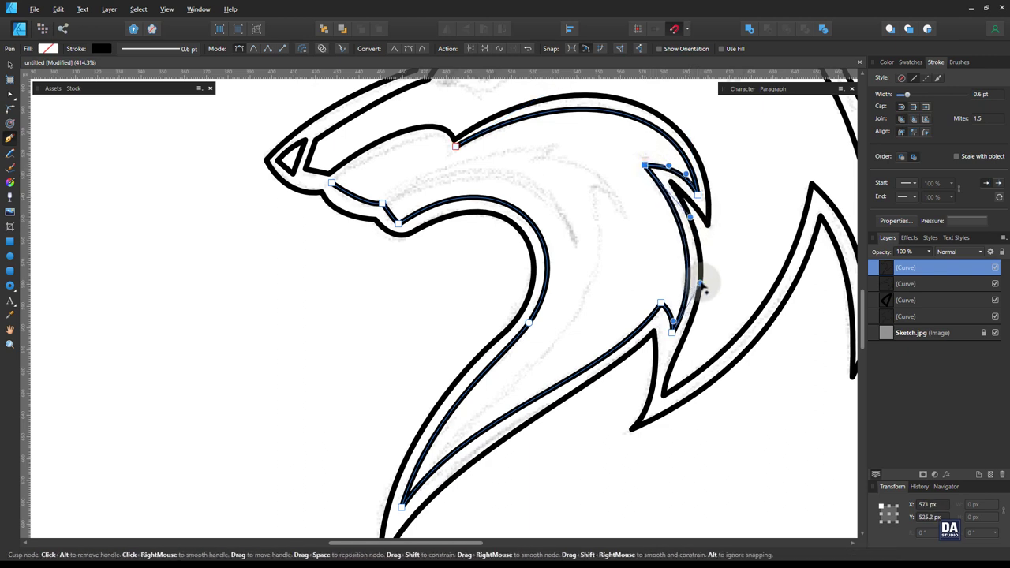
pyautogui.click(458, 147)
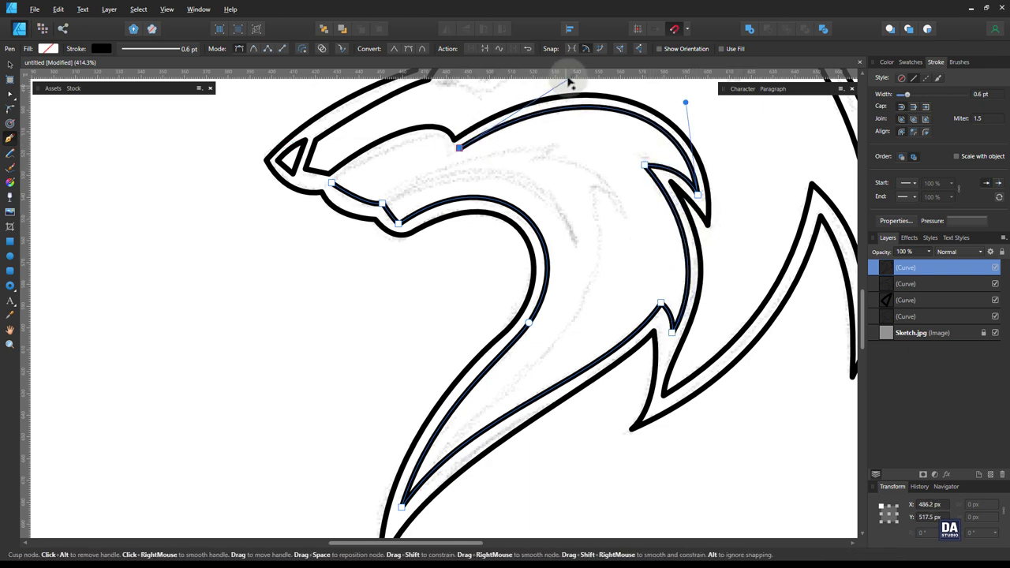
pyautogui.scroll(1, 561, 88)
pyautogui.click(333, 196)
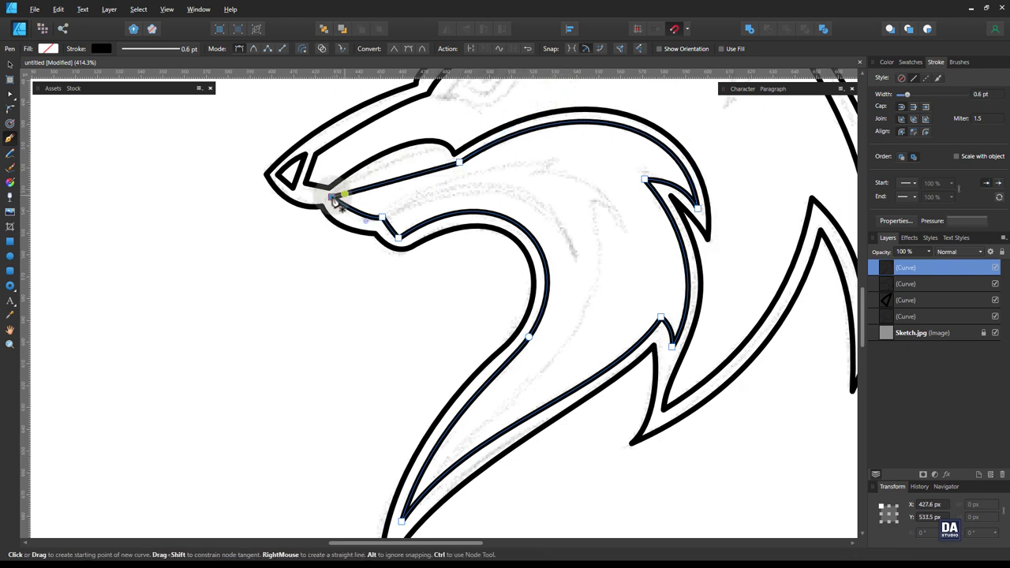
pyautogui.moveTo(334, 198)
pyautogui.mouseDown()
pyautogui.moveTo(421, 162)
pyautogui.moveTo(422, 150)
pyautogui.mouseUp()
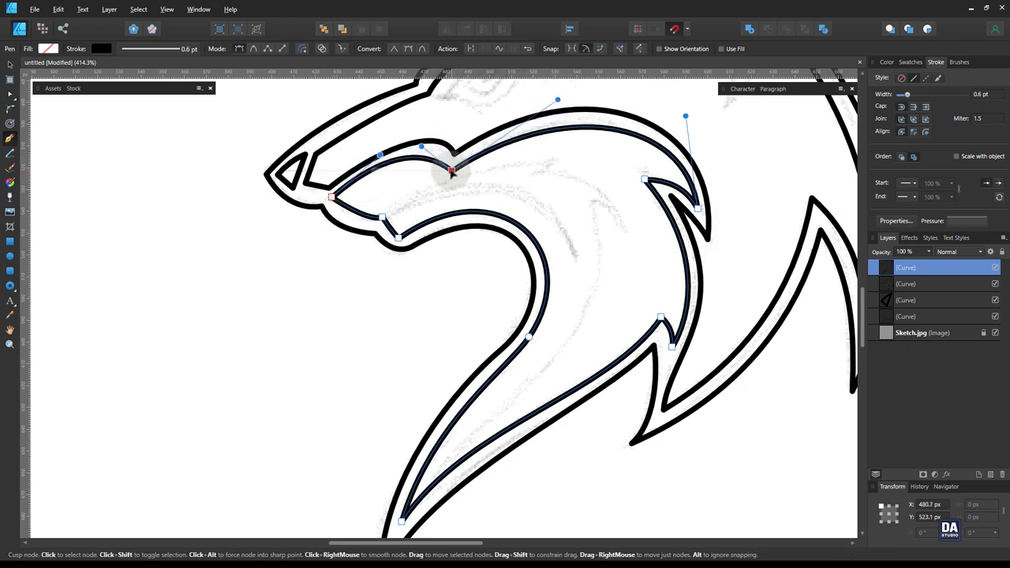
pyautogui.click(452, 169)
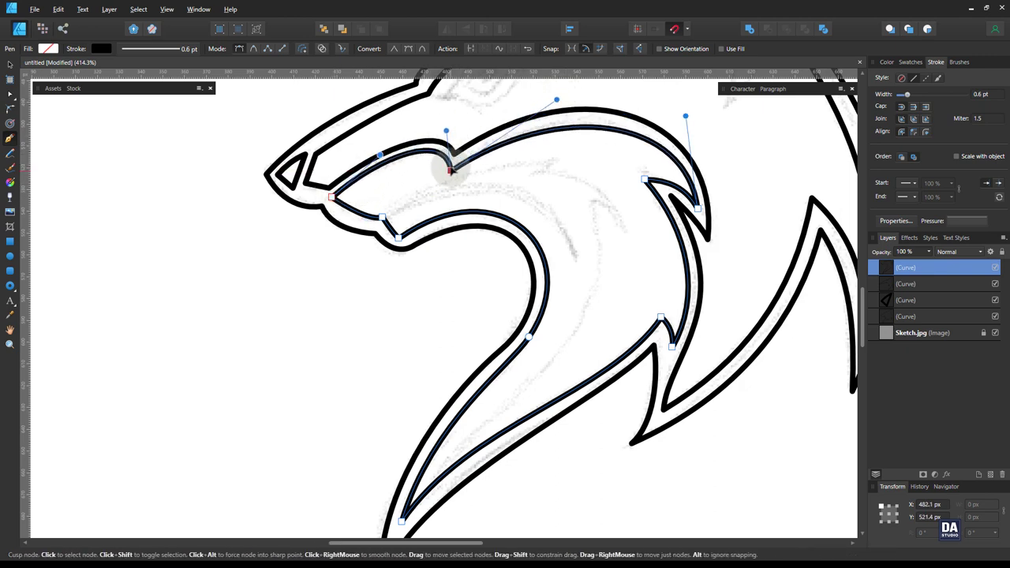
pyautogui.moveTo(556, 100); pyautogui.dragTo(559, 88)
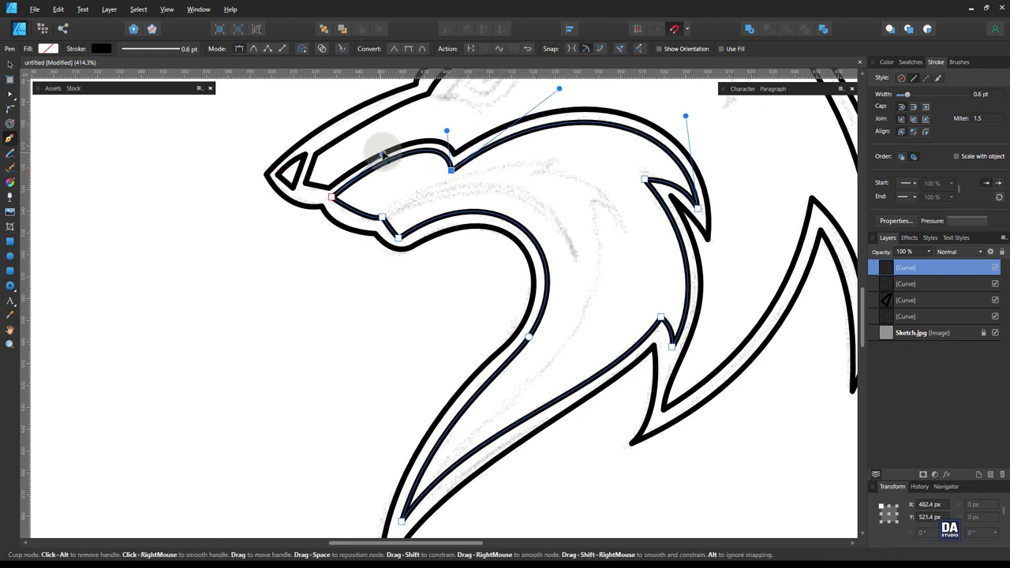
pyautogui.hotkey('ctrl', 'd')
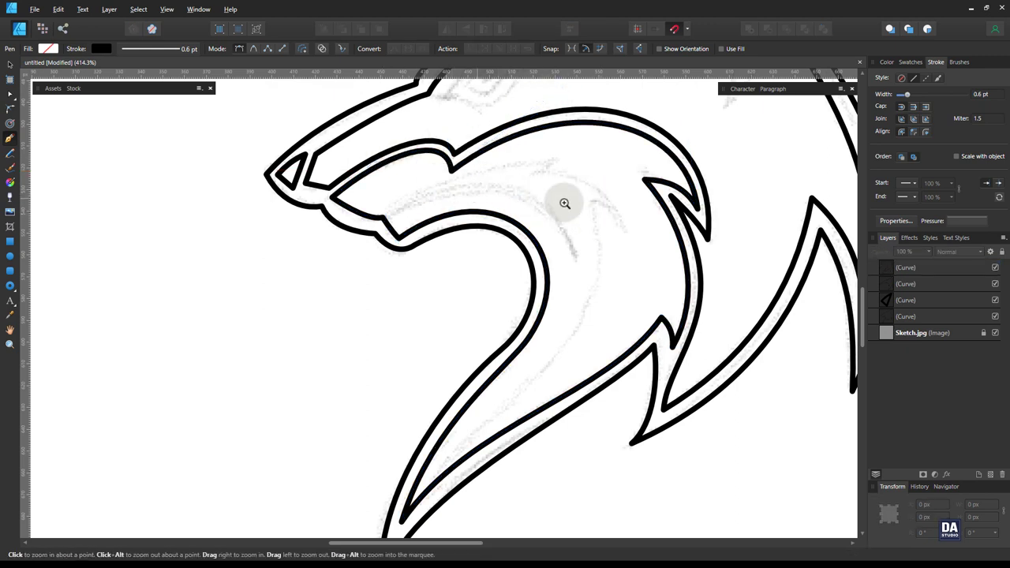
# Step: Zoom into the ear and trace a closed inner-ear shape over the sketch
pyautogui.moveTo(564, 203)
pyautogui.mouseDown()
pyautogui.moveTo(468, 260)
pyautogui.moveTo(591, 153)
pyautogui.mouseUp()
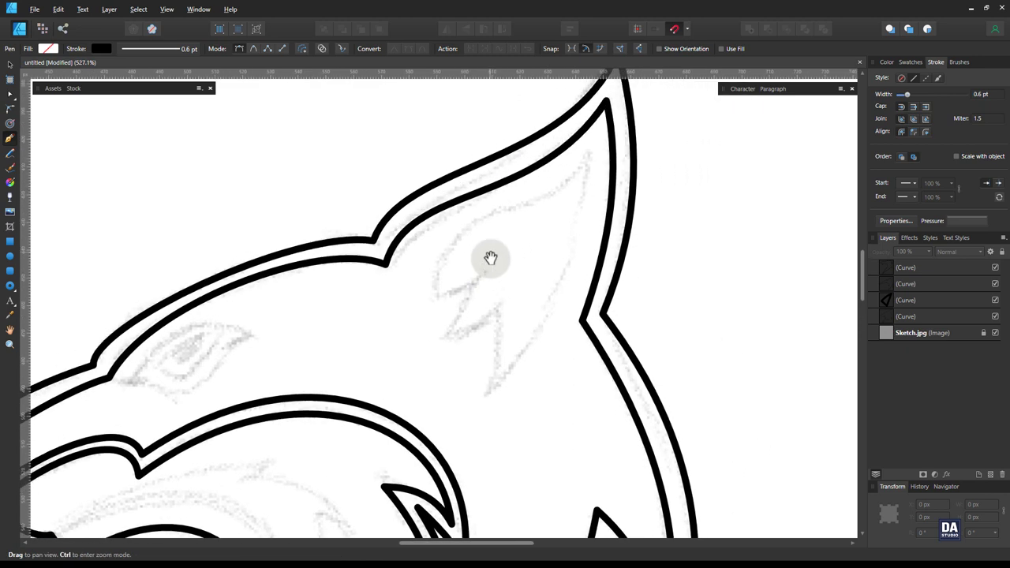
pyautogui.click(433, 298)
pyautogui.click(589, 154)
pyautogui.moveTo(462, 273)
pyautogui.mouseDown()
pyautogui.moveTo(514, 198)
pyautogui.moveTo(552, 228)
pyautogui.mouseUp()
pyautogui.moveTo(431, 213); pyautogui.dragTo(413, 204)
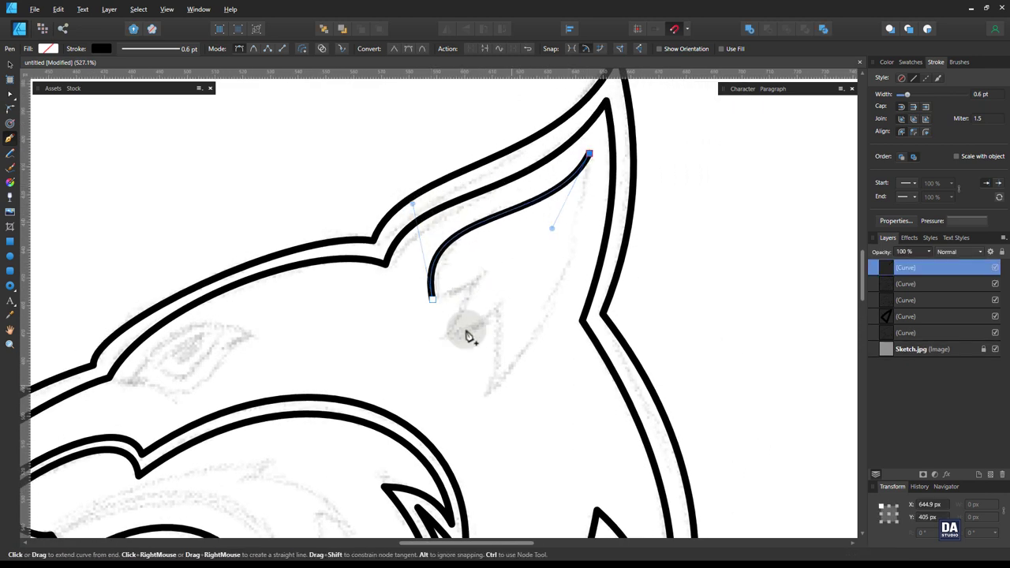
pyautogui.moveTo(490, 389)
pyautogui.mouseDown()
pyautogui.moveTo(568, 312)
pyautogui.moveTo(581, 318)
pyautogui.mouseUp()
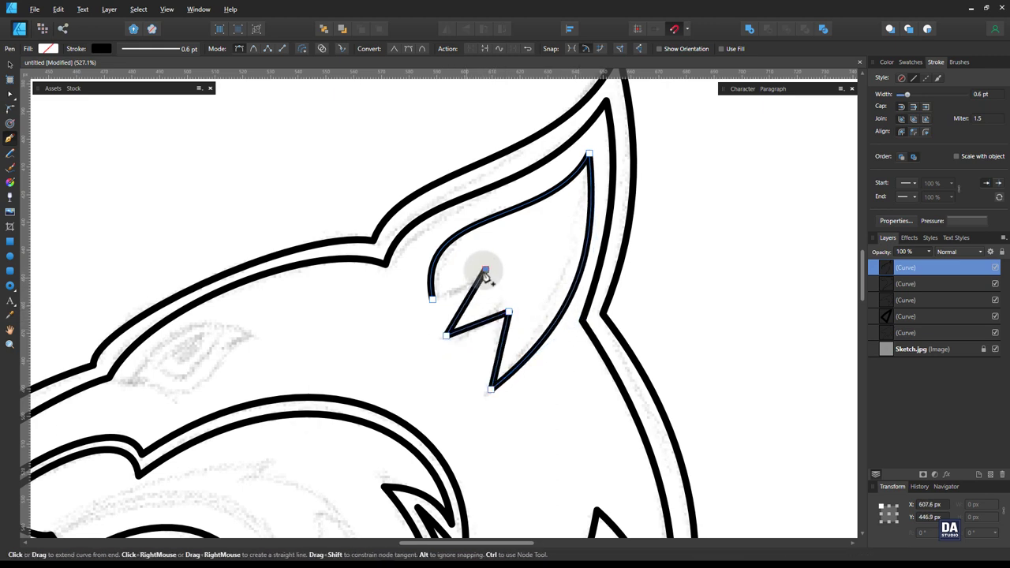
pyautogui.click(432, 298)
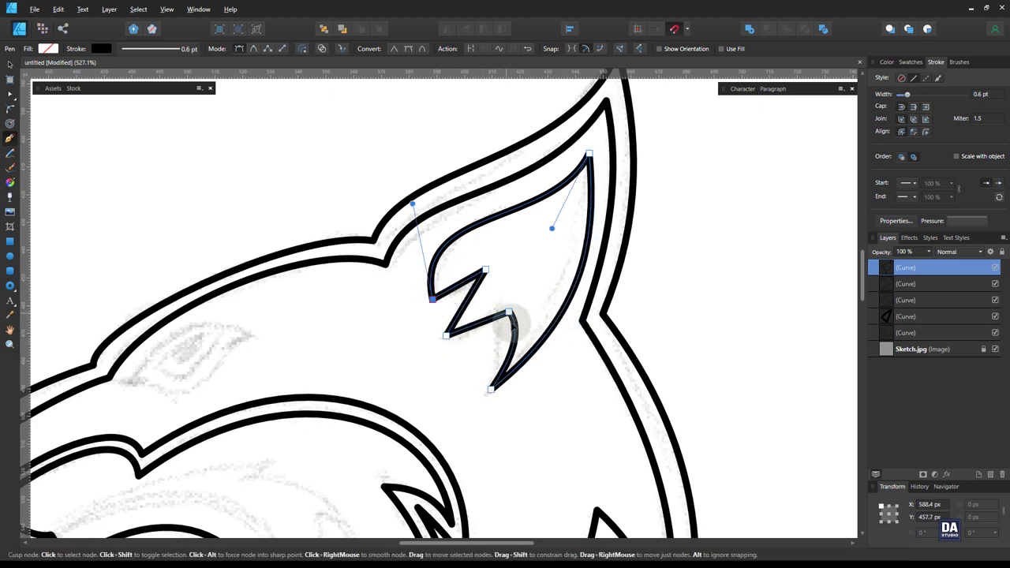
# Step: Curve the notch segments and sharpen the lower-left node into two fur points
pyautogui.moveTo(511, 322); pyautogui.dragTo(512, 351)
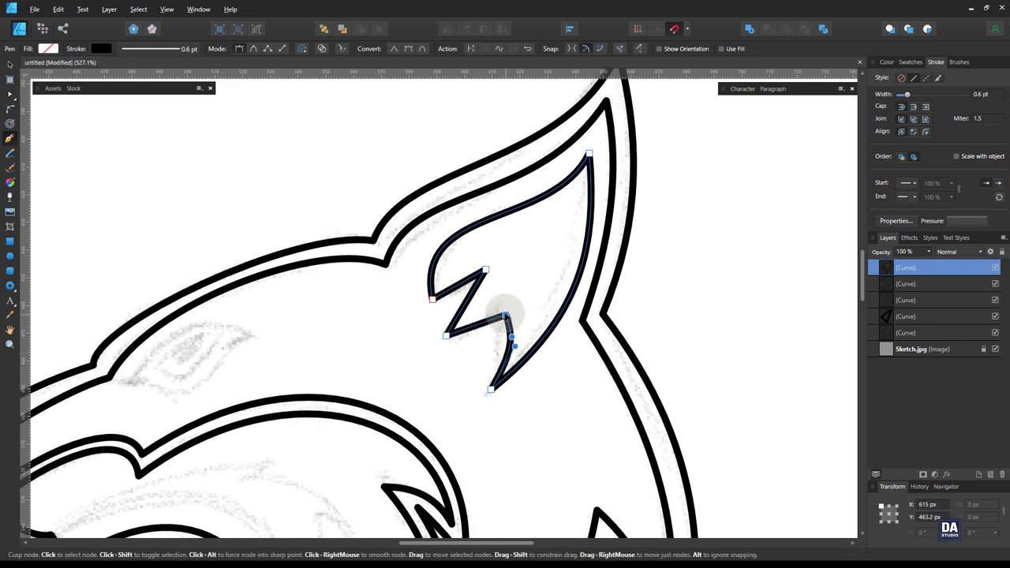
pyautogui.moveTo(475, 323); pyautogui.dragTo(482, 339)
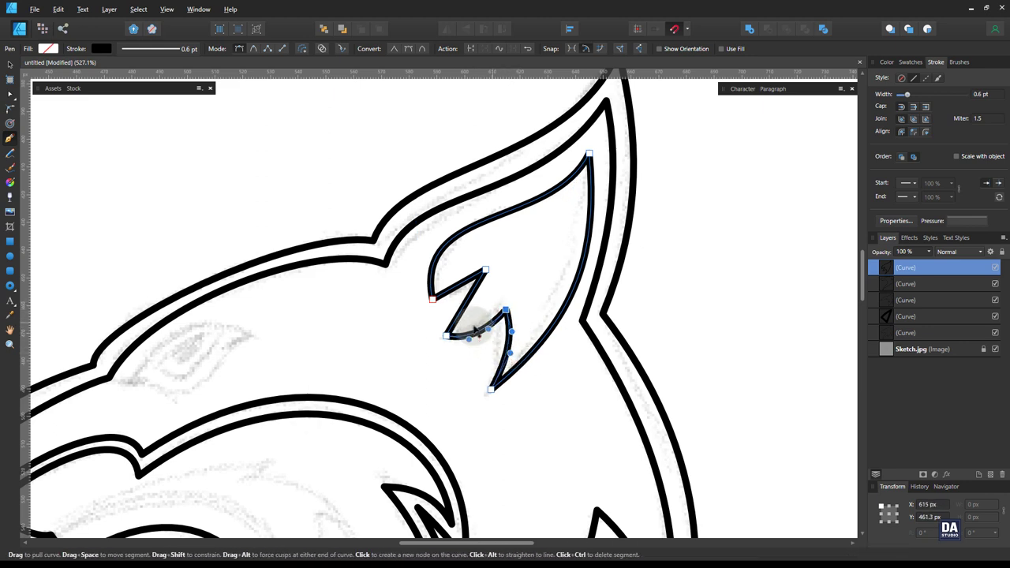
pyautogui.moveTo(458, 292); pyautogui.dragTo(463, 303)
pyautogui.moveTo(484, 270); pyautogui.dragTo(475, 281)
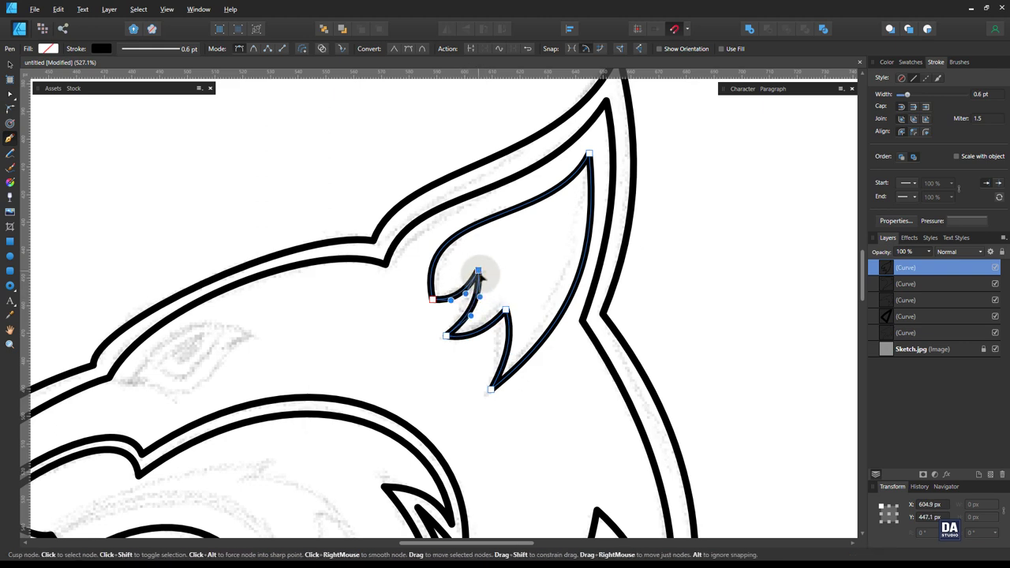
pyautogui.click(447, 337)
pyautogui.moveTo(469, 339); pyautogui.dragTo(477, 340)
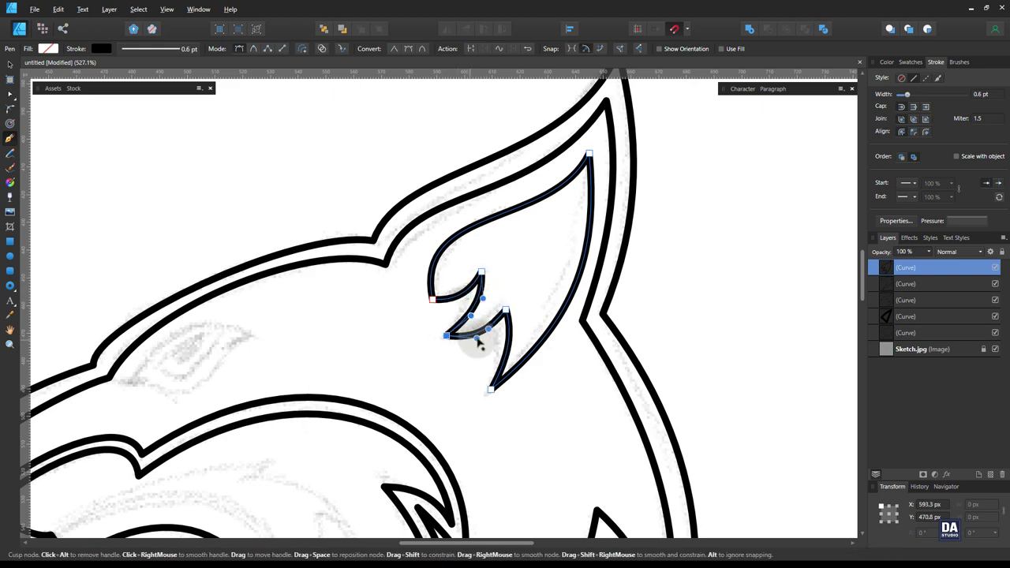
pyautogui.hotkey('ctrl', 'd')
pyautogui.scroll(-2, 467, 371)
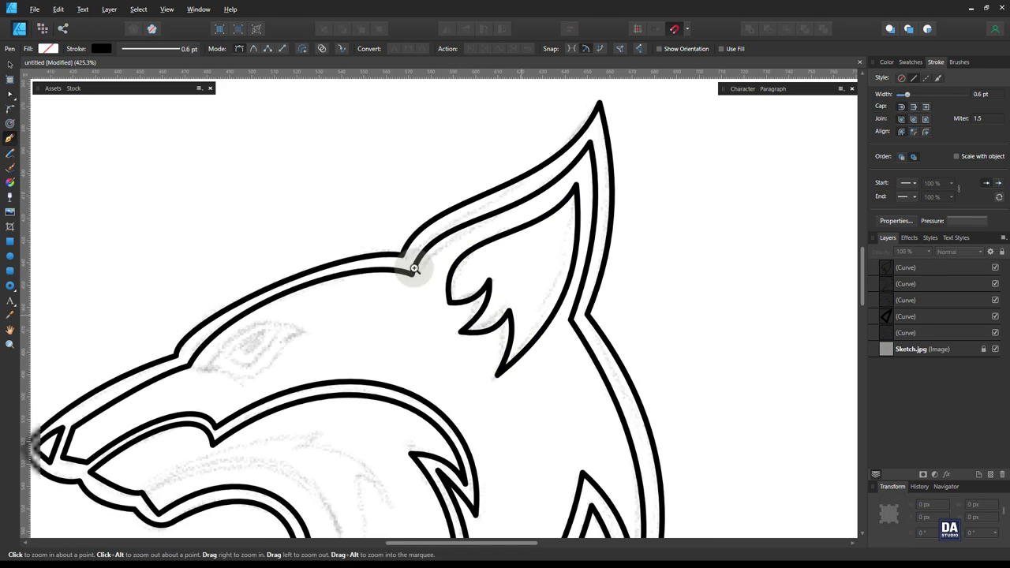
# Step: Draw a closed almond eye outline with a flattened upper lid and bowed lower lid
pyautogui.moveTo(405, 265)
pyautogui.mouseDown()
pyautogui.moveTo(532, 311)
pyautogui.moveTo(427, 326)
pyautogui.mouseUp()
pyautogui.scroll(2, 370, 296)
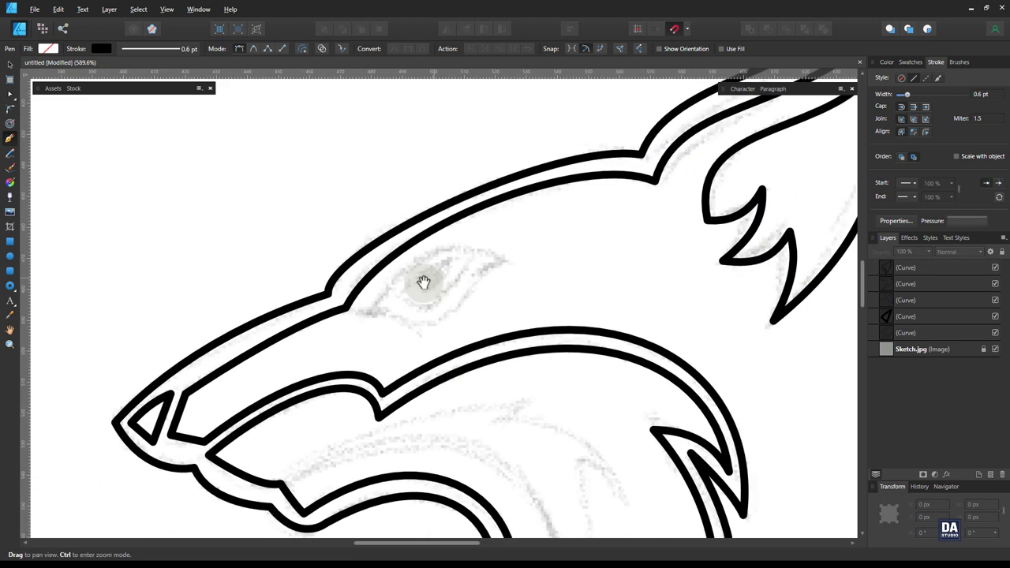
pyautogui.click(355, 310)
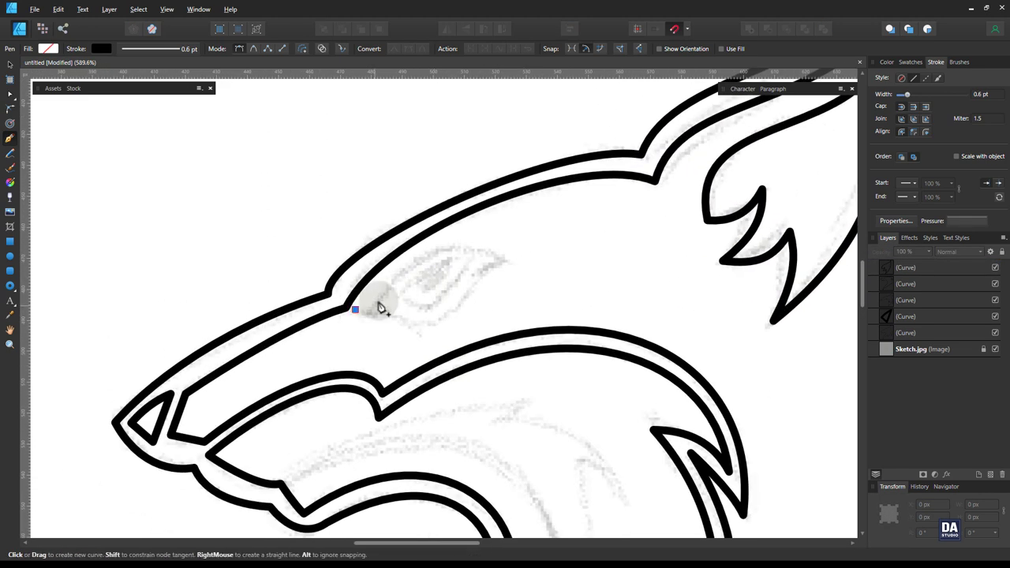
pyautogui.press('Escape')
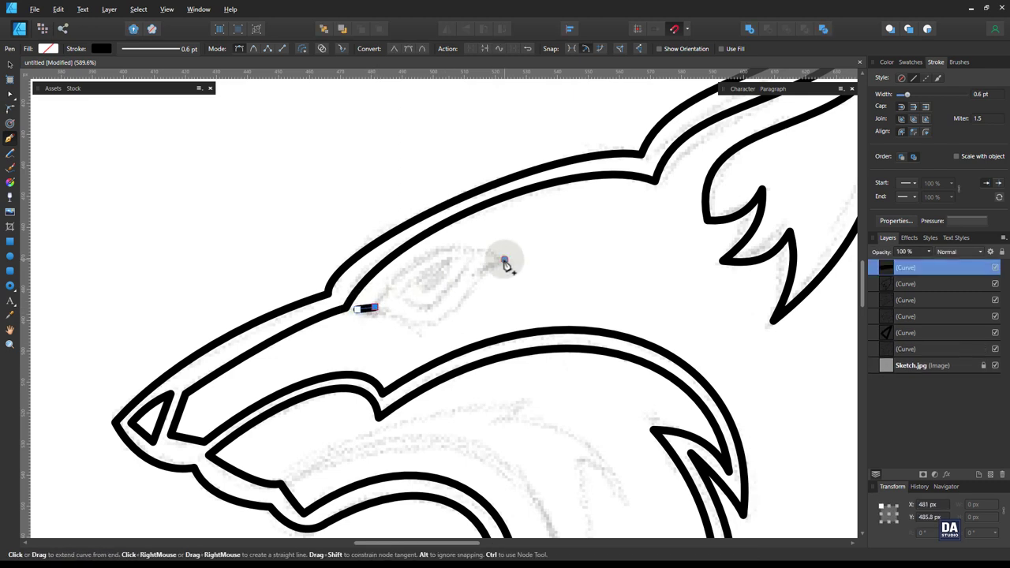
pyautogui.moveTo(505, 258)
pyautogui.mouseDown()
pyautogui.moveTo(454, 236)
pyautogui.moveTo(466, 238)
pyautogui.mouseUp()
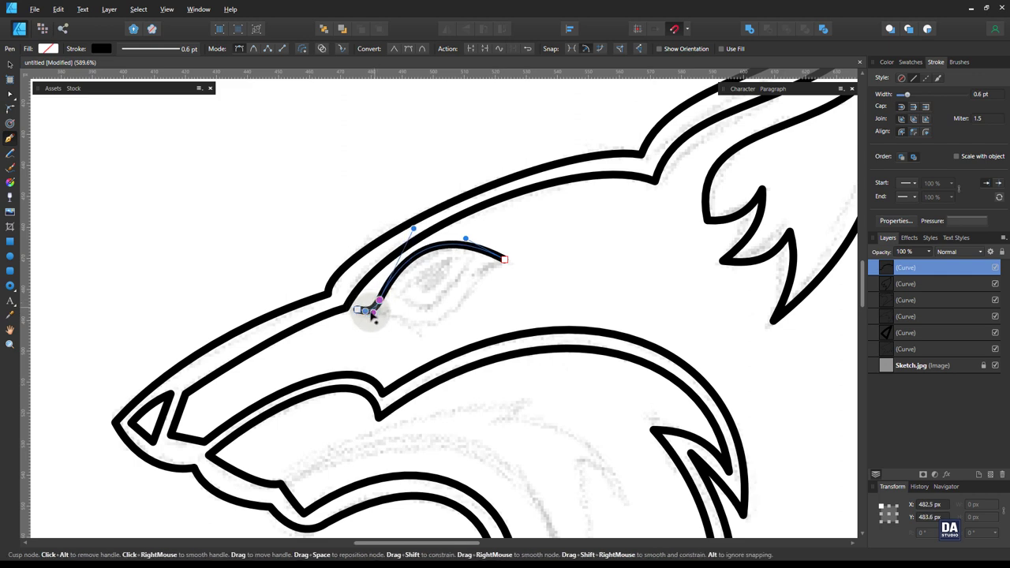
pyautogui.moveTo(413, 229); pyautogui.dragTo(414, 242)
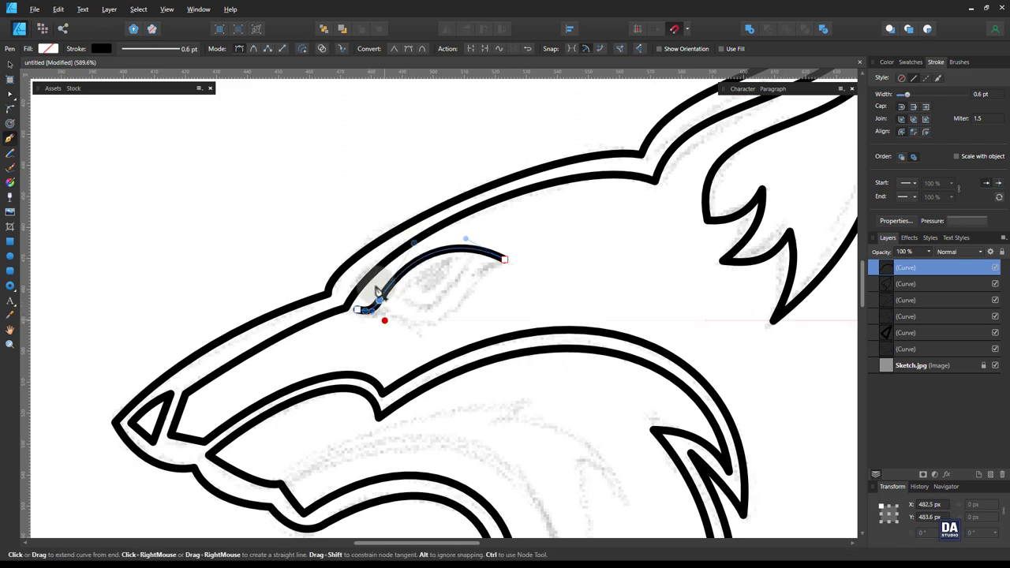
pyautogui.click(505, 259)
pyautogui.moveTo(430, 286)
pyautogui.mouseDown()
pyautogui.moveTo(422, 333)
pyautogui.moveTo(450, 353)
pyautogui.mouseUp()
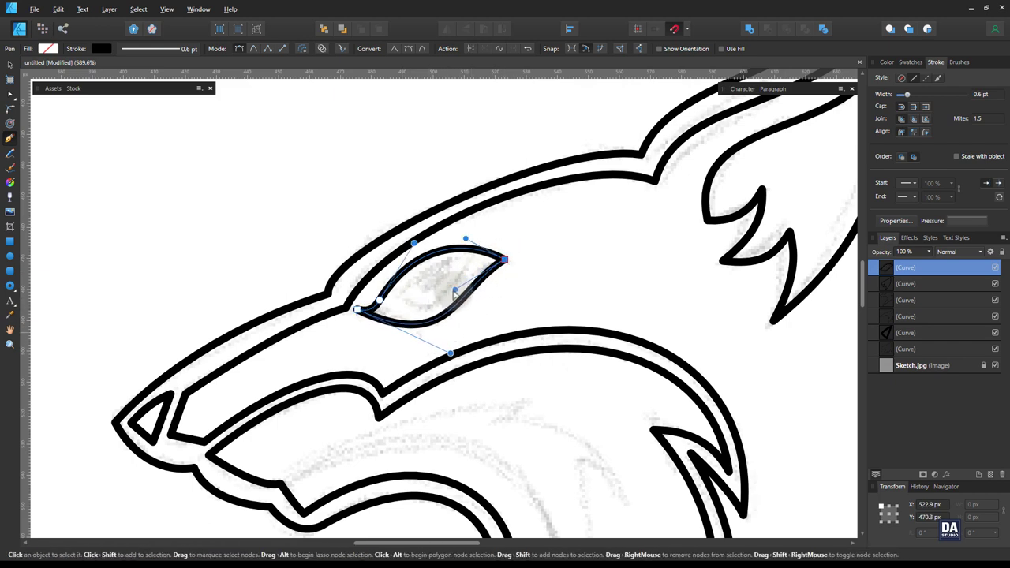
pyautogui.press('Escape')
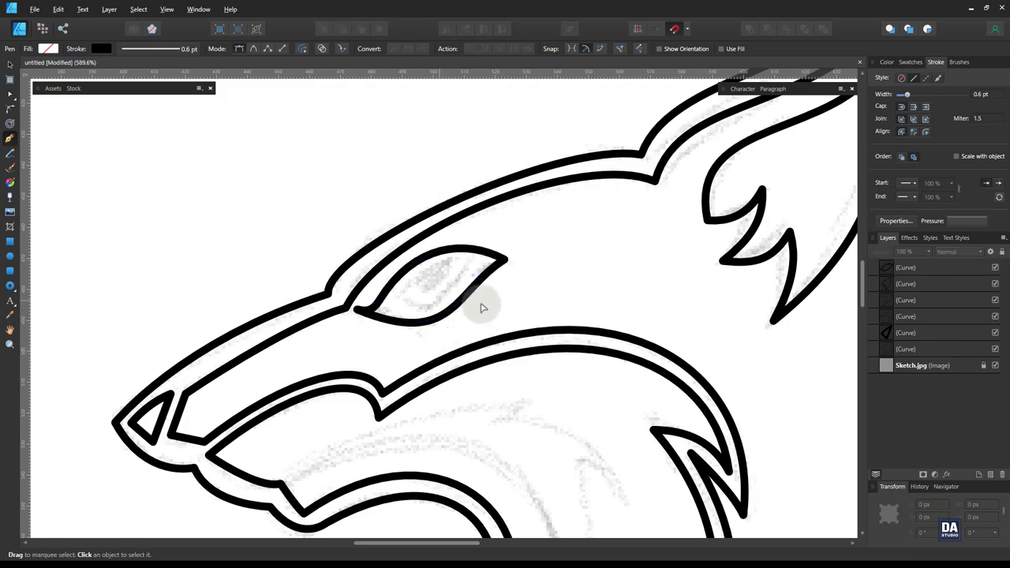
# Step: Trace a smaller closed inner eye shape inside the almond outline
pyautogui.scroll(2, 500, 271)
pyautogui.scroll(-5, 386, 284)
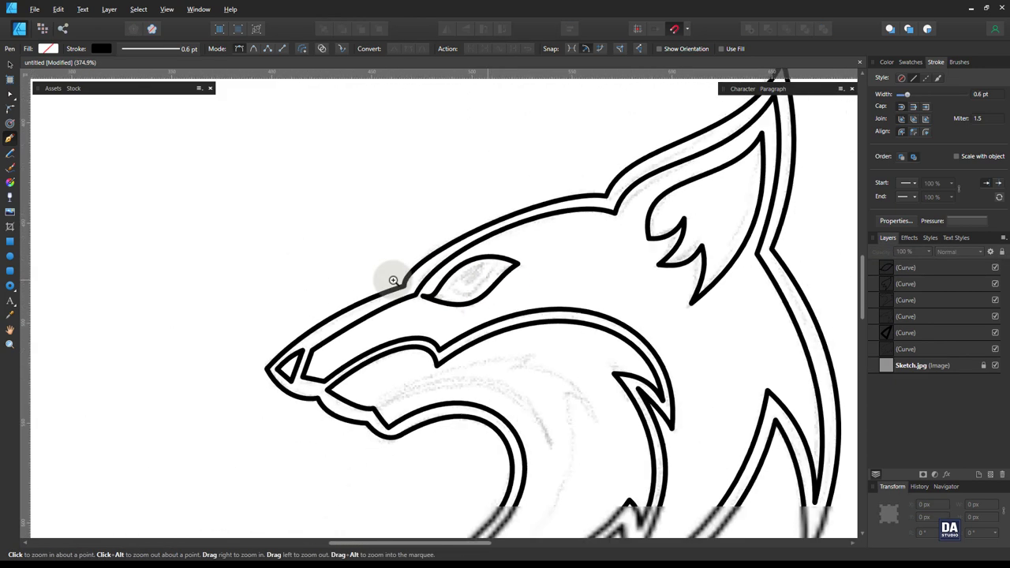
pyautogui.scroll(2, 393, 280)
pyautogui.click(444, 296)
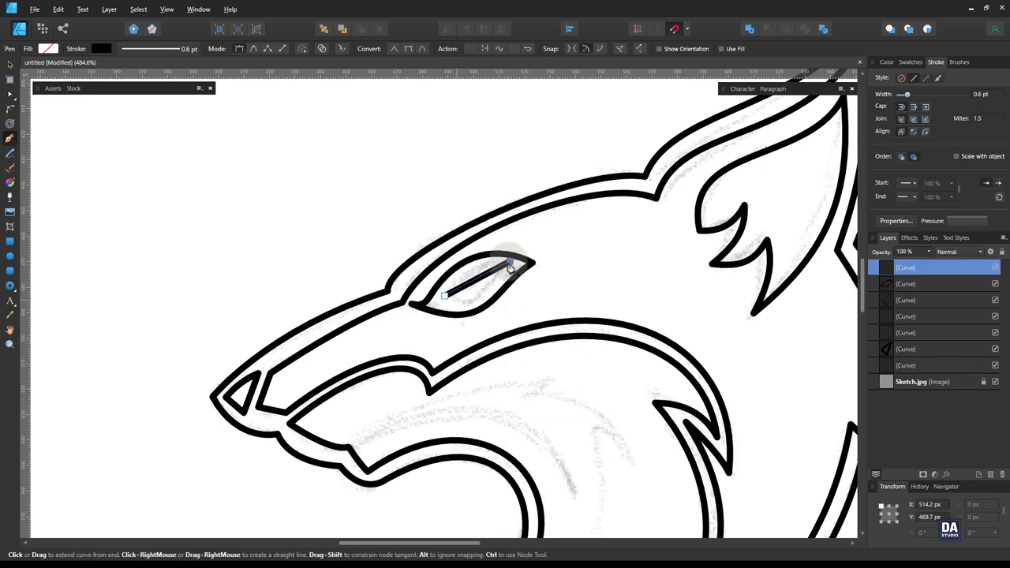
pyautogui.moveTo(509, 265); pyautogui.dragTo(472, 275)
pyautogui.moveTo(469, 311); pyautogui.dragTo(490, 310)
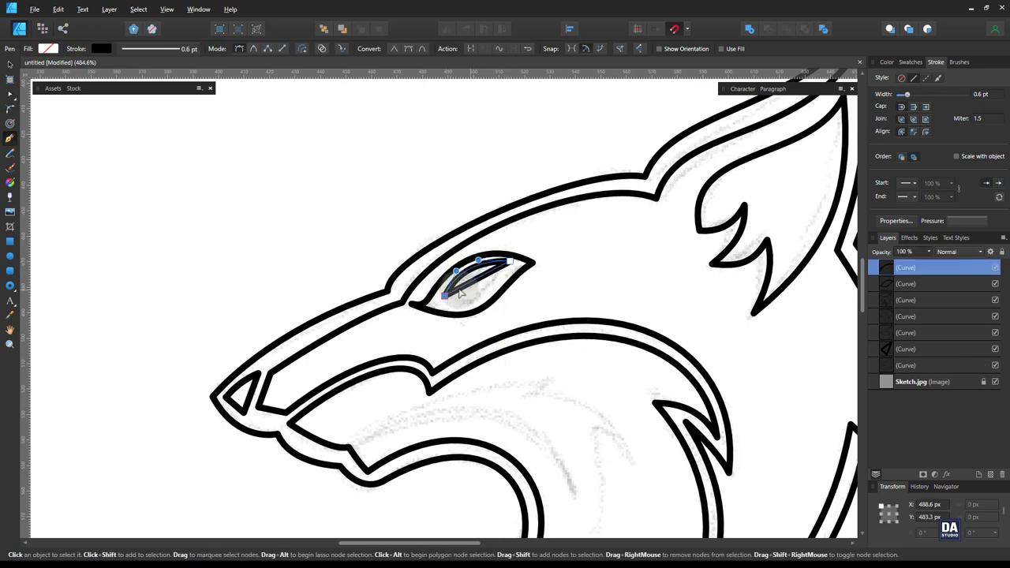
pyautogui.click(444, 296)
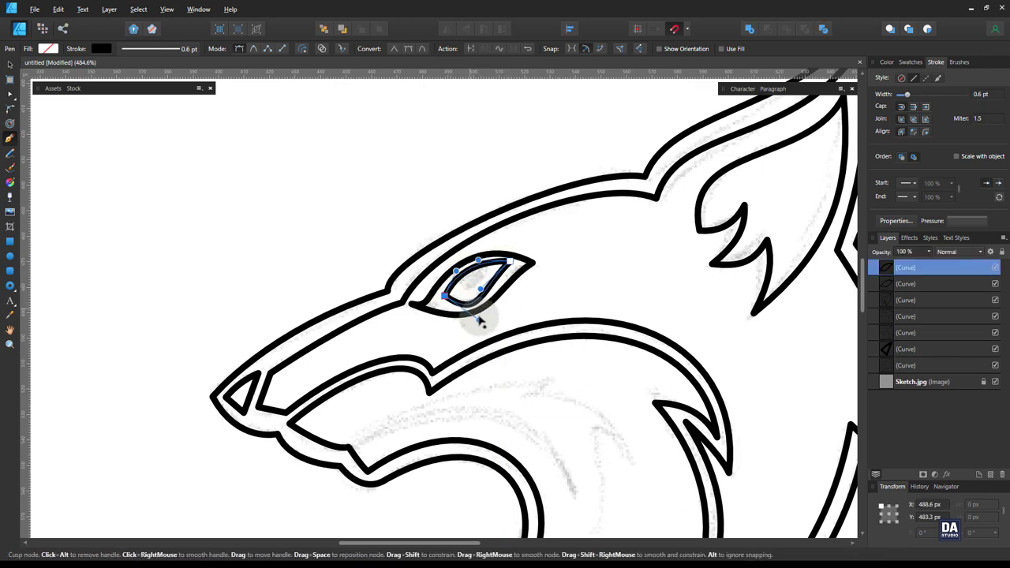
# Step: Zoom closely into the eye and deselect the inner eye shape
pyautogui.moveTo(489, 261); pyautogui.dragTo(590, 243)
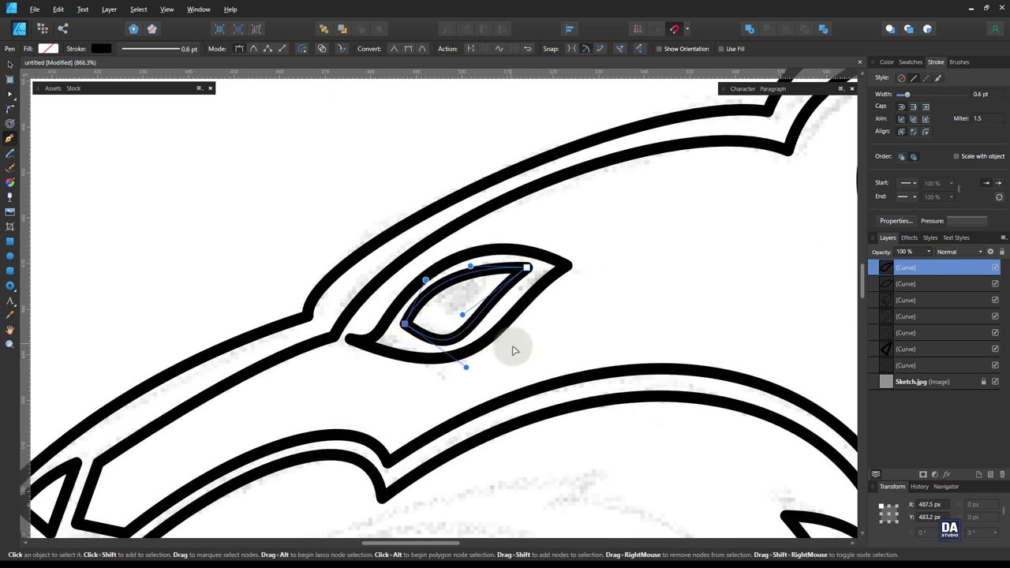
pyautogui.hotkey('ctrl', 'd')
pyautogui.press('z')
pyautogui.click(482, 301)
pyautogui.moveTo(484, 304)
pyautogui.mouseDown()
pyautogui.moveTo(387, 288)
pyautogui.moveTo(481, 297)
pyautogui.moveTo(473, 317)
pyautogui.mouseUp()
pyautogui.click(9, 256)
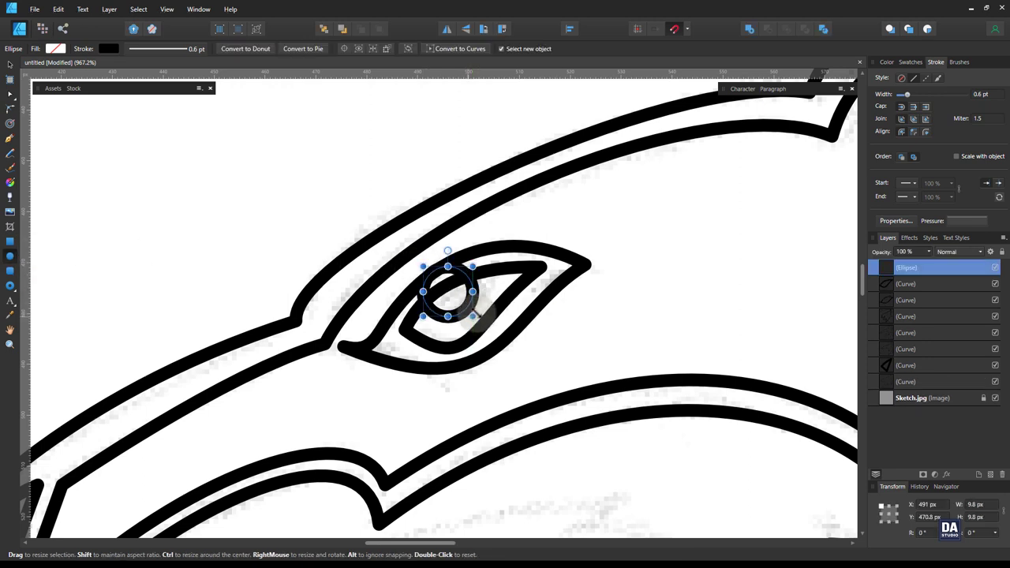
# Step: Add a solid black pupil circle and clip it inside the eye shape
pyautogui.click(887, 63)
pyautogui.click(905, 81)
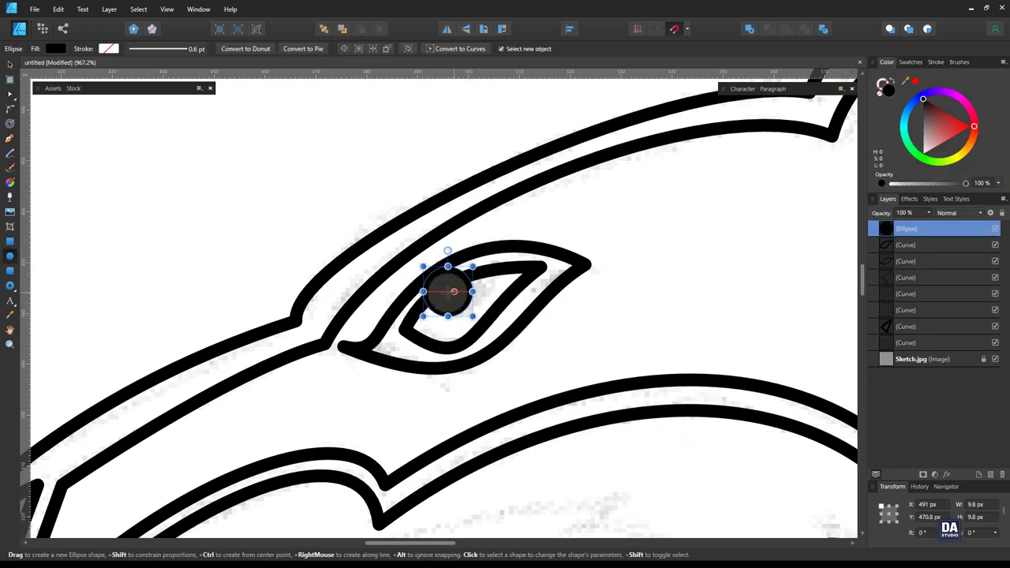
pyautogui.moveTo(446, 273); pyautogui.dragTo(483, 271)
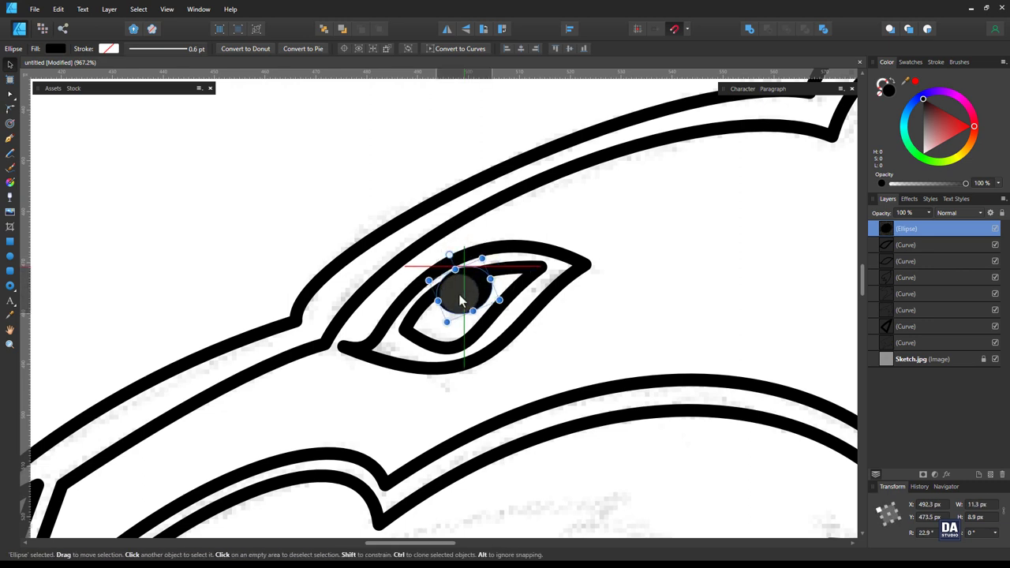
pyautogui.moveTo(907, 228); pyautogui.dragTo(871, 246)
pyautogui.click(689, 300)
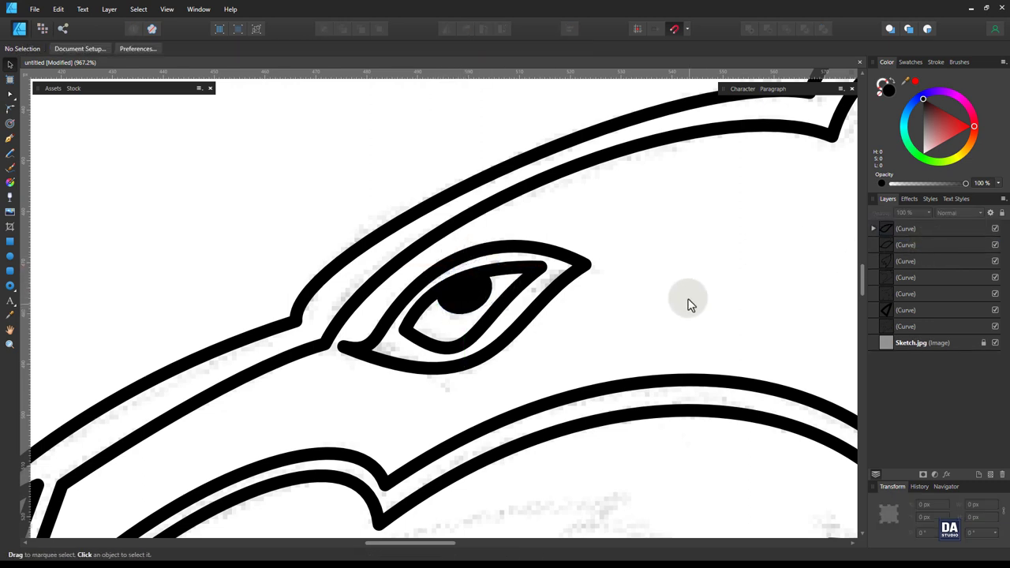
pyautogui.click(517, 304)
pyautogui.doubleClick(465, 292)
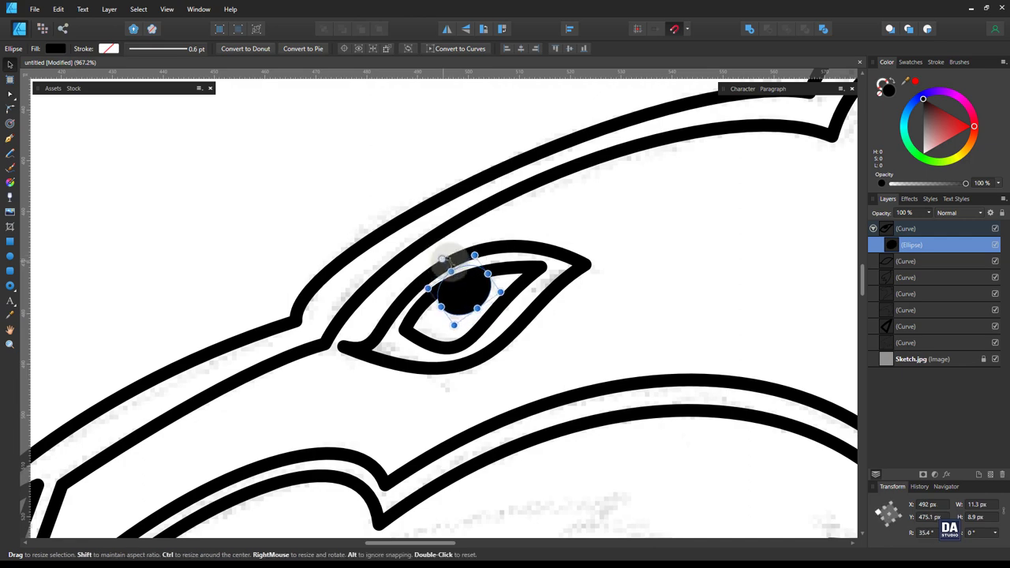
pyautogui.click(586, 306)
# Step: Reshape the eye outline's corner node handle so its inner corner forms a sharper point
pyautogui.moveTo(600, 300)
pyautogui.mouseDown()
pyautogui.moveTo(495, 276)
pyautogui.moveTo(567, 286)
pyautogui.mouseUp()
pyautogui.press('h')
pyautogui.press('v')
pyautogui.click(413, 335)
pyautogui.press('a')
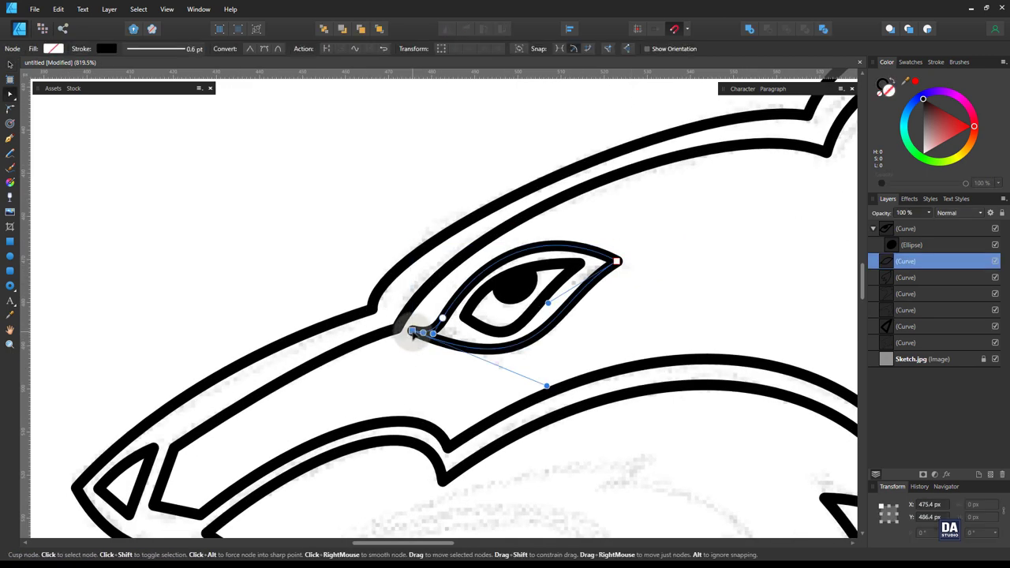
pyautogui.moveTo(536, 383); pyautogui.dragTo(541, 387)
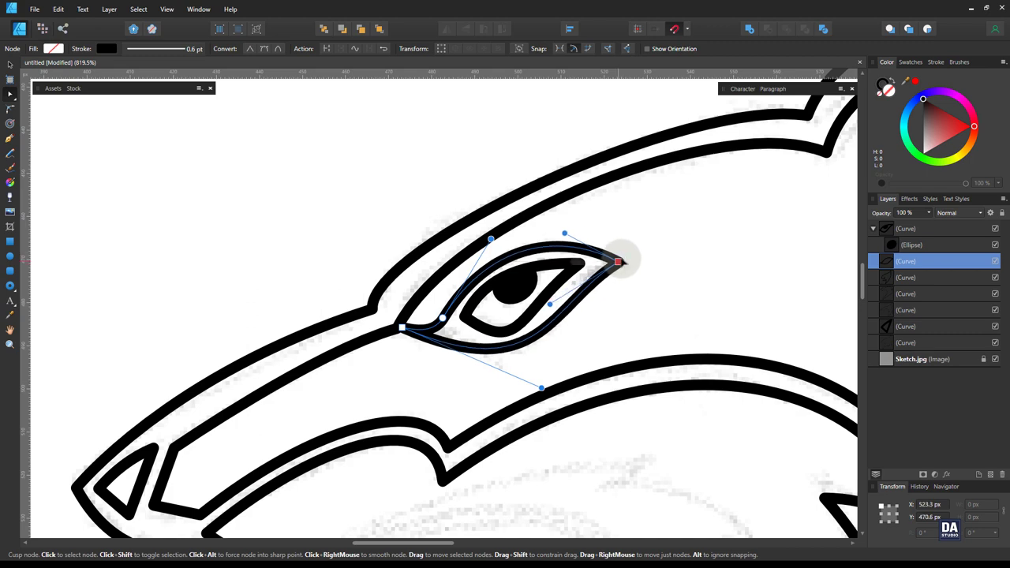
# Step: Zoom out from the eye to view the whole fox head
pyautogui.press('Escape')
pyautogui.moveTo(619, 263); pyautogui.dragTo(485, 277)
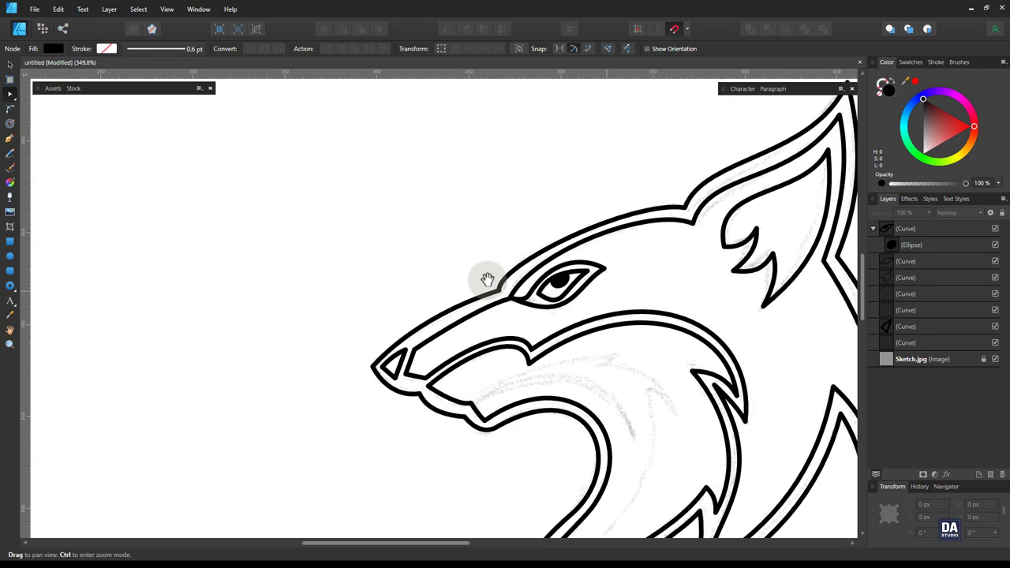
pyautogui.moveTo(604, 324); pyautogui.dragTo(453, 250)
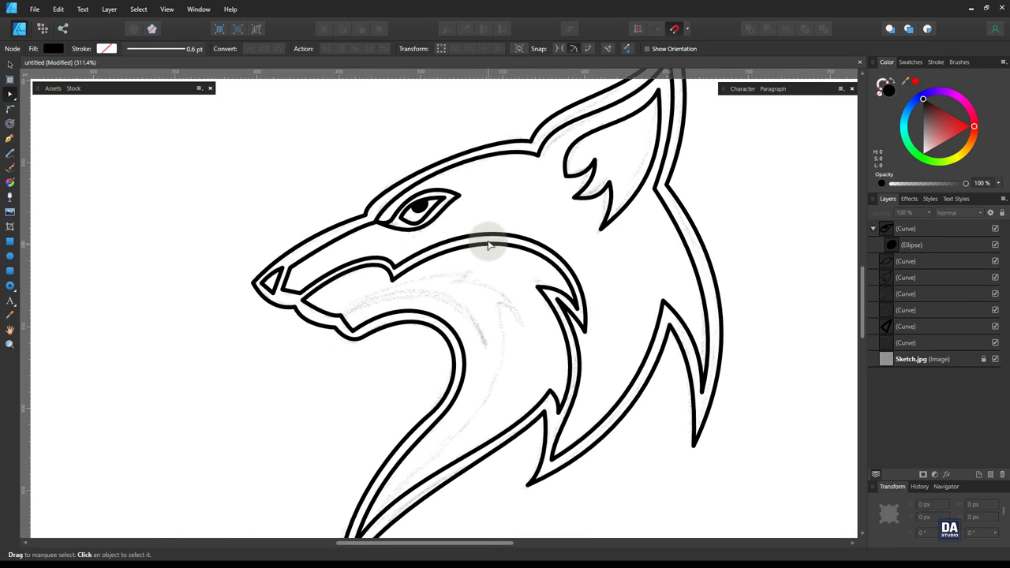
pyautogui.scroll(1, 468, 258)
pyautogui.scroll(1, 456, 304)
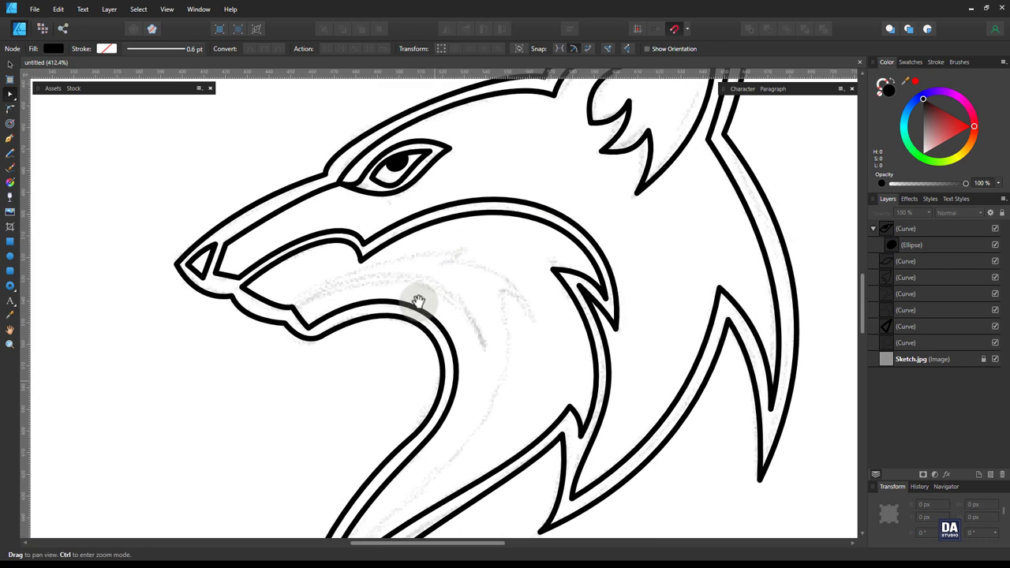
pyautogui.scroll(1, 417, 300)
pyautogui.scroll(1, 387, 286)
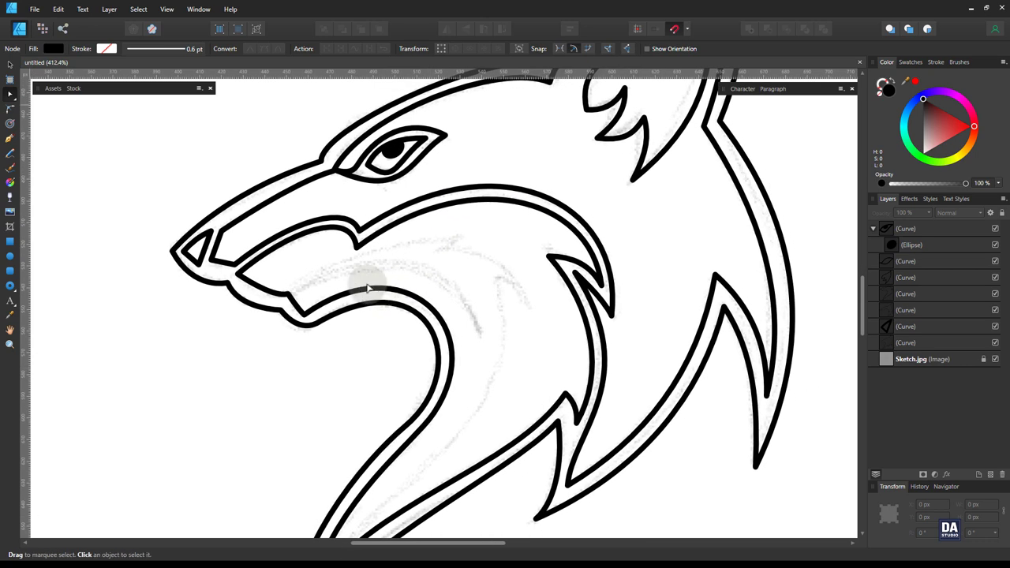
# Step: Pen-draw a closed curved shape tracing the inner lower jaw and down the neck
pyautogui.click(10, 138)
pyautogui.click(287, 297)
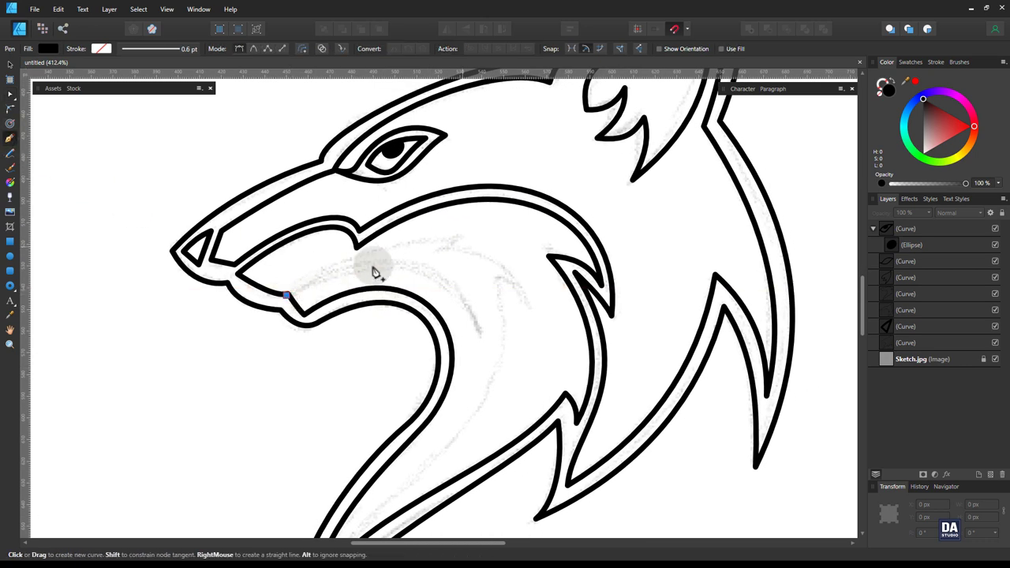
pyautogui.moveTo(395, 238); pyautogui.dragTo(460, 235)
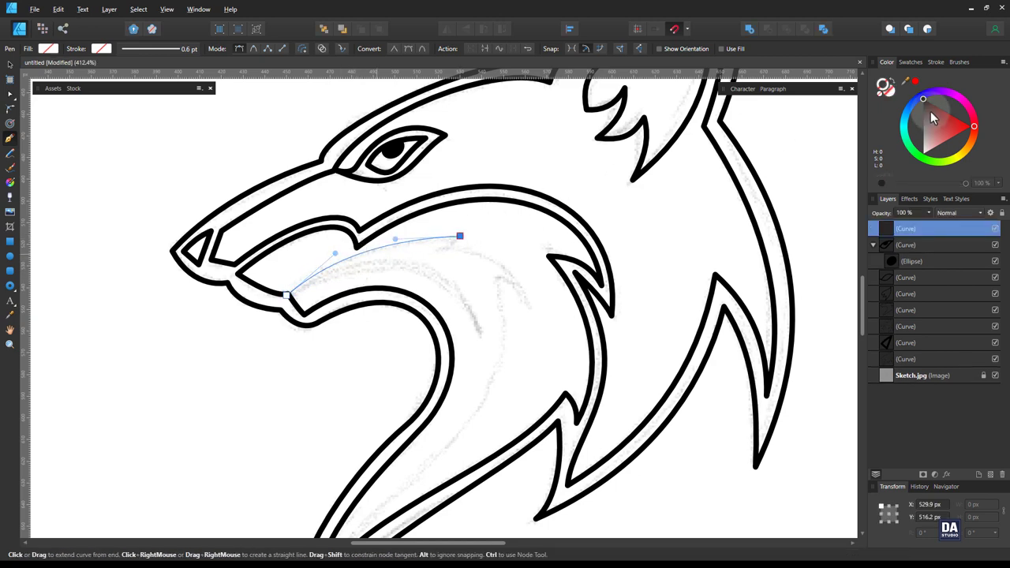
pyautogui.click(915, 86)
pyautogui.click(436, 247)
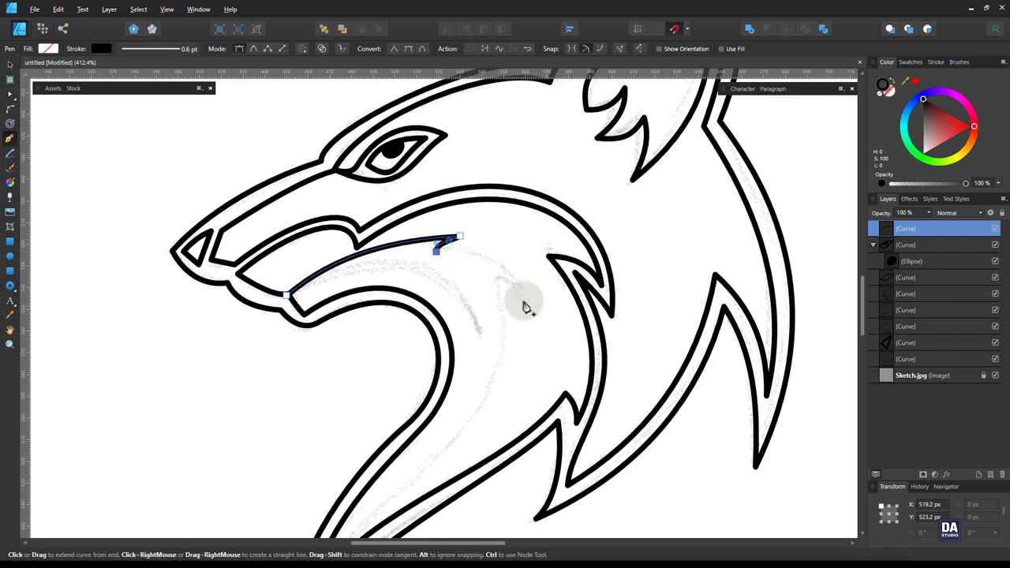
pyautogui.moveTo(533, 308); pyautogui.dragTo(499, 259)
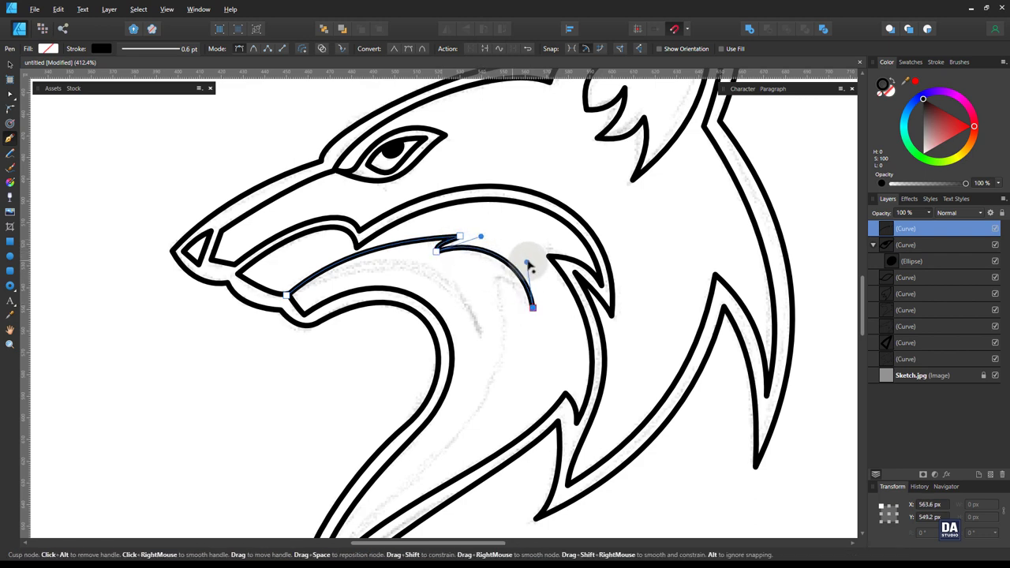
pyautogui.click(495, 276)
pyautogui.moveTo(469, 348); pyautogui.dragTo(495, 300)
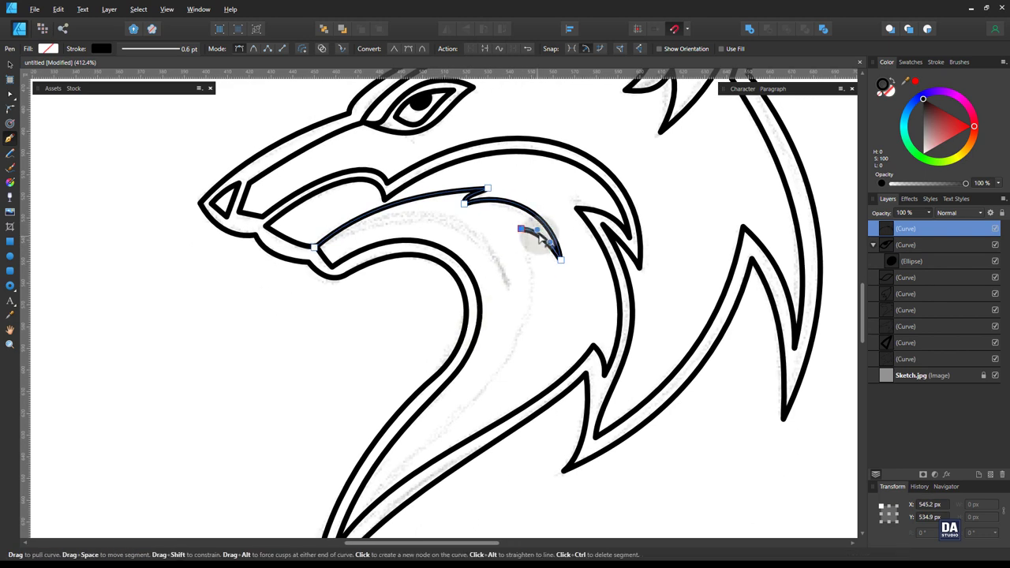
pyautogui.scroll(-2, 370, 276)
pyautogui.click(377, 496)
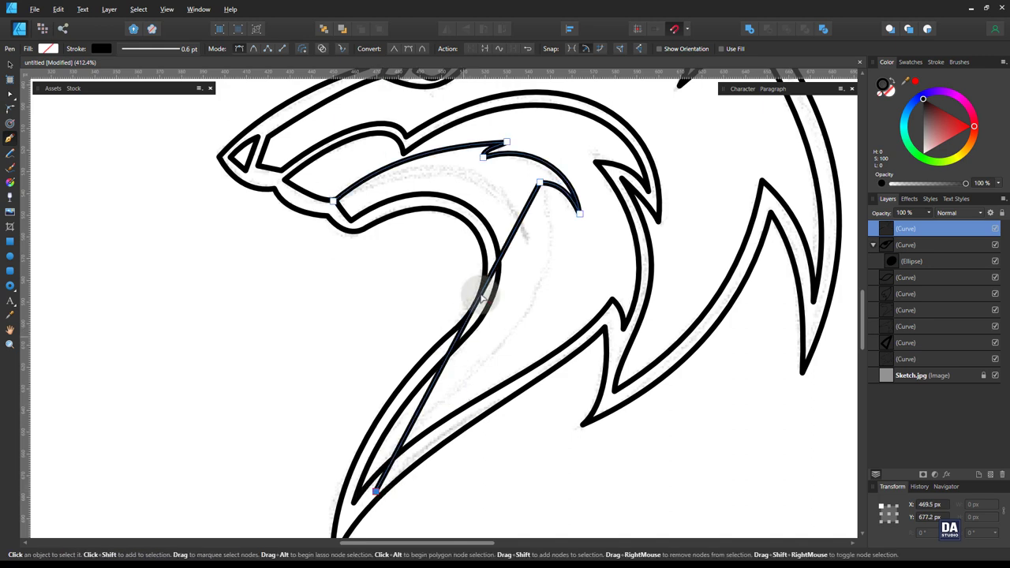
pyautogui.moveTo(482, 284)
pyautogui.mouseDown()
pyautogui.moveTo(509, 383)
pyautogui.moveTo(403, 379)
pyautogui.mouseUp()
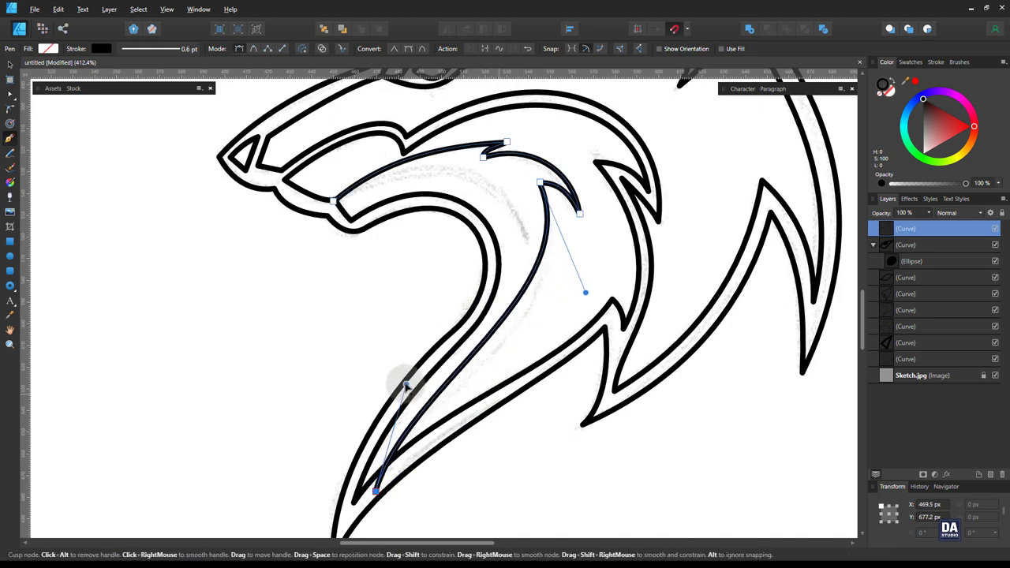
pyautogui.click(615, 323)
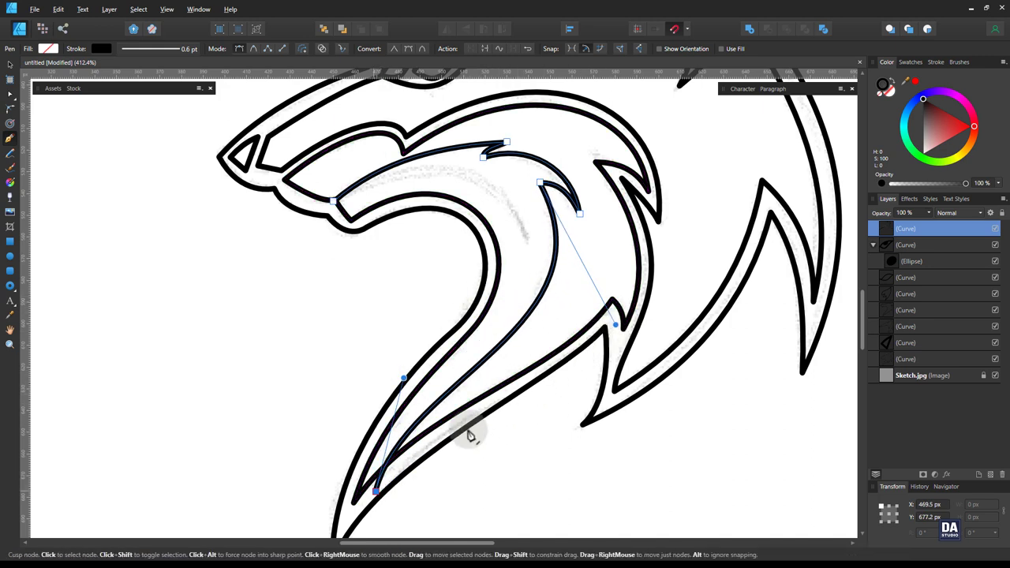
pyautogui.click(345, 512)
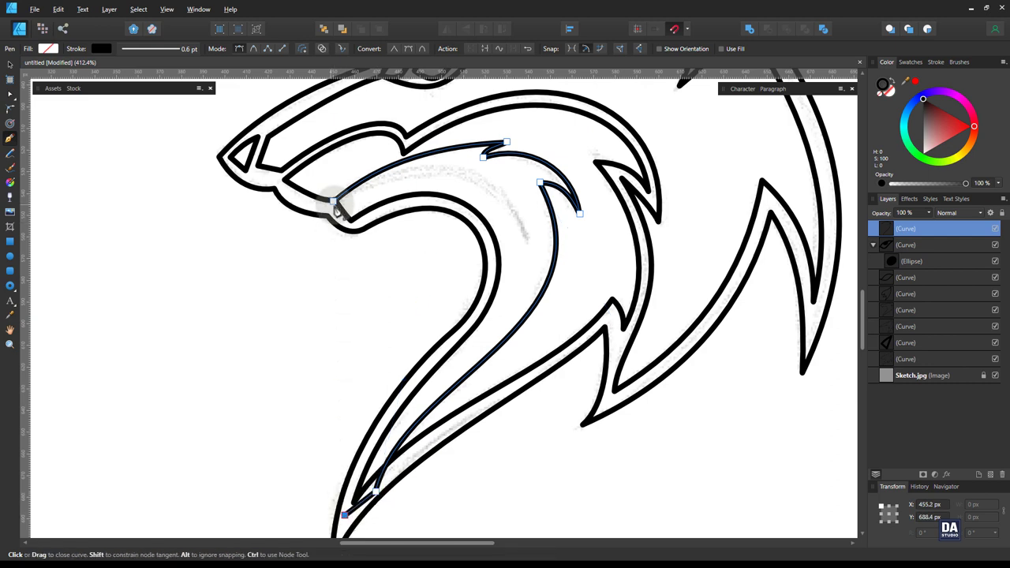
pyautogui.click(335, 201)
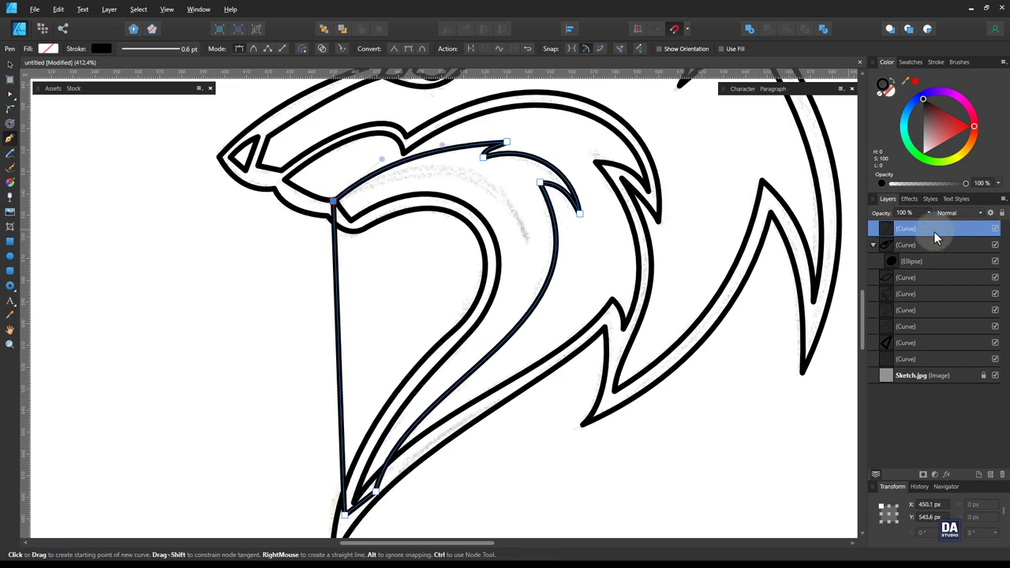
# Step: Move the new shape beneath the outlines in Layers and make it a dark grey fill
pyautogui.moveTo(934, 234); pyautogui.dragTo(916, 327)
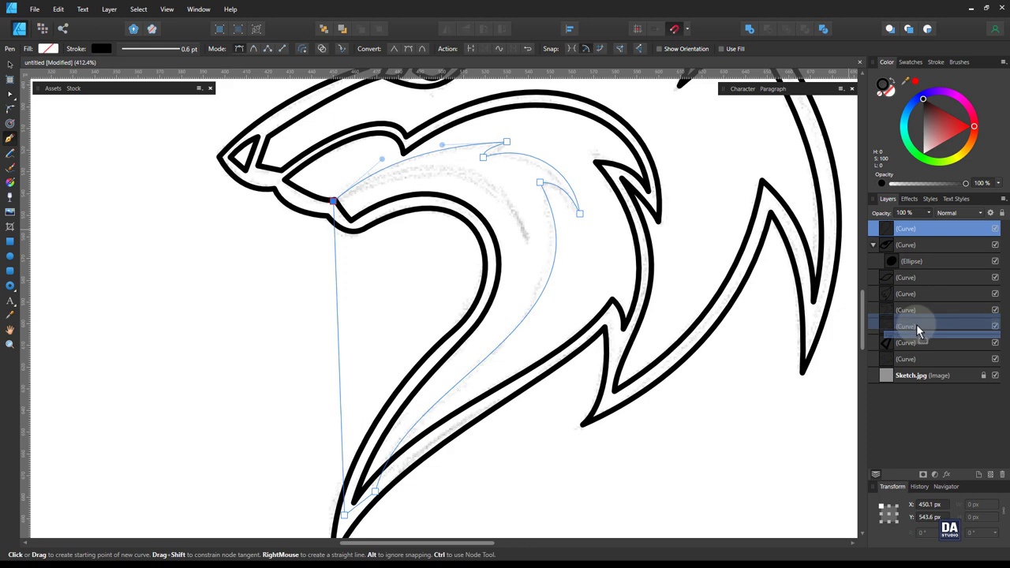
pyautogui.moveTo(916, 327); pyautogui.dragTo(917, 326)
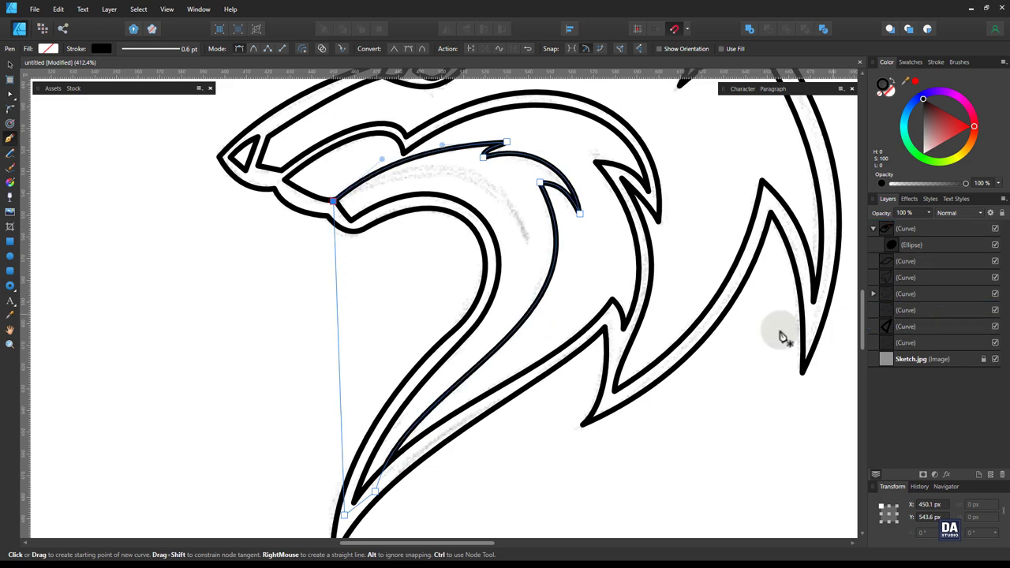
pyautogui.press('v')
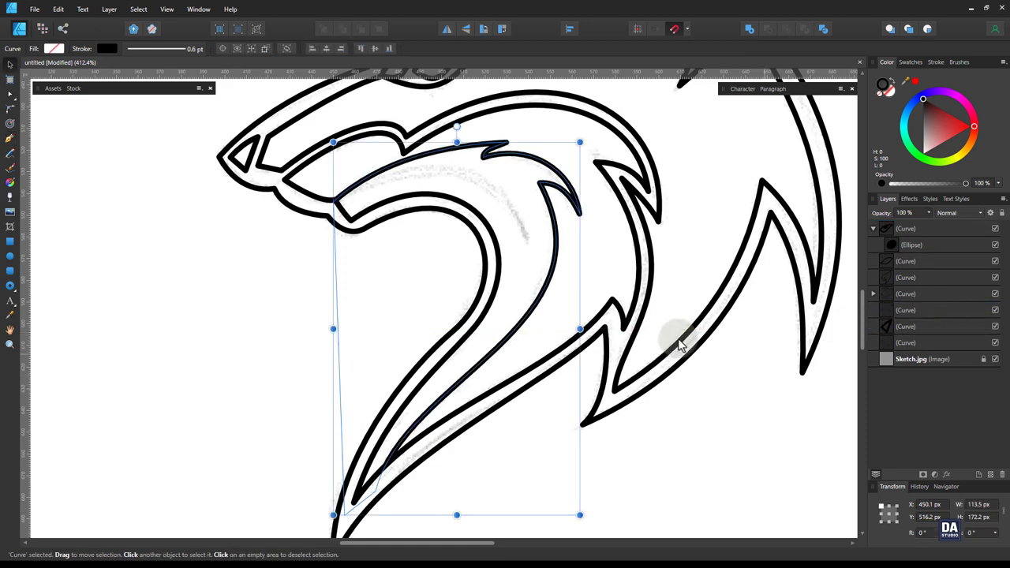
pyautogui.click(904, 83)
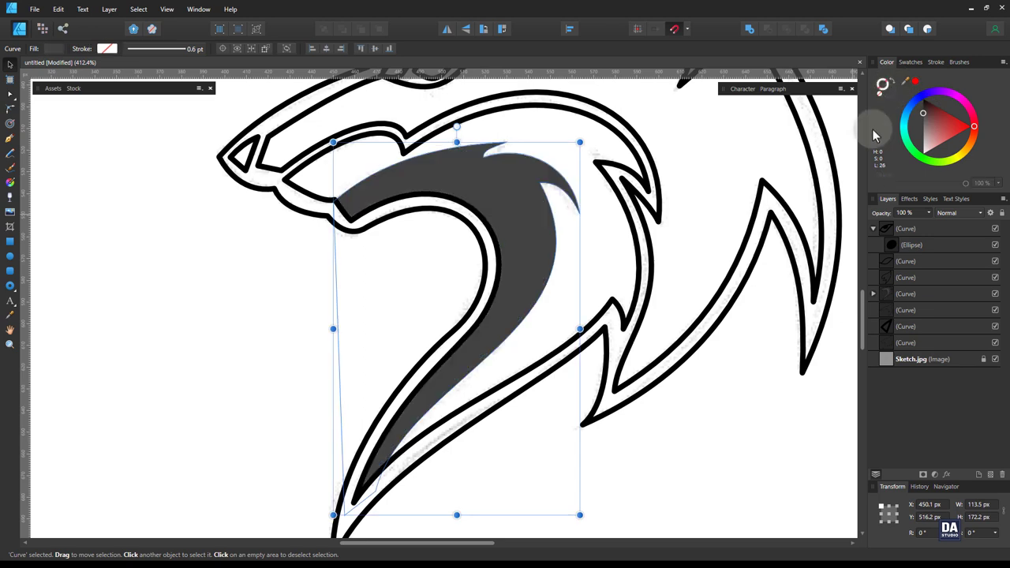
pyautogui.click(681, 410)
pyautogui.scroll(-2, 602, 268)
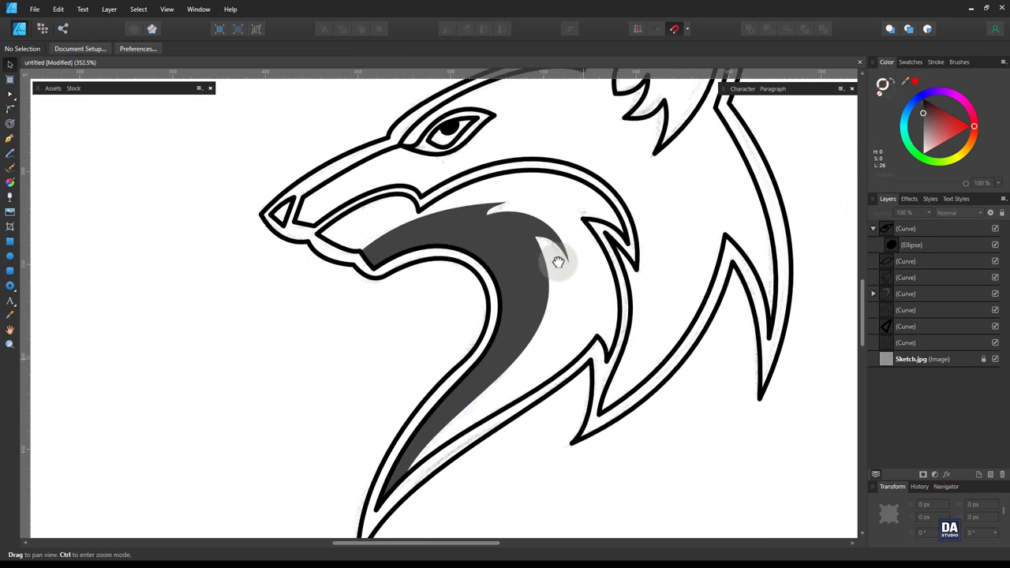
# Step: Give the jaw shape a white fill with no outline
pyautogui.moveTo(558, 262); pyautogui.dragTo(564, 247)
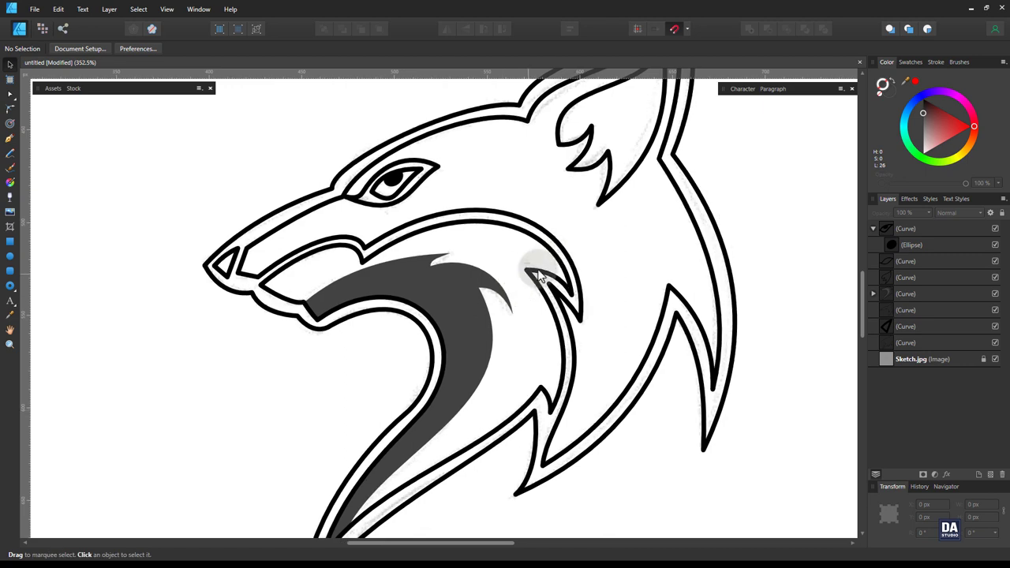
pyautogui.click(531, 282)
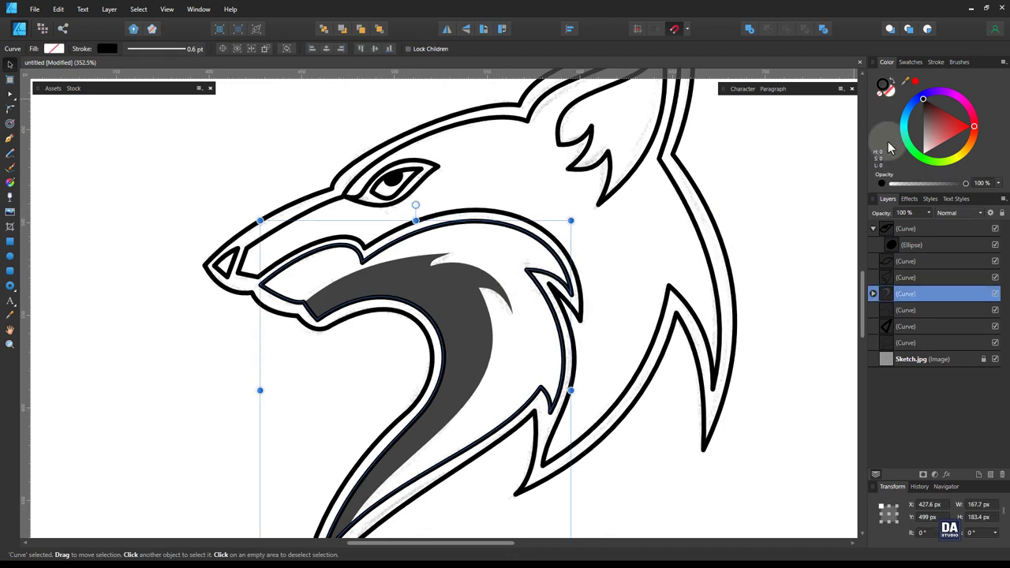
pyautogui.click(931, 124)
pyautogui.moveTo(931, 125); pyautogui.dragTo(923, 153)
pyautogui.click(892, 79)
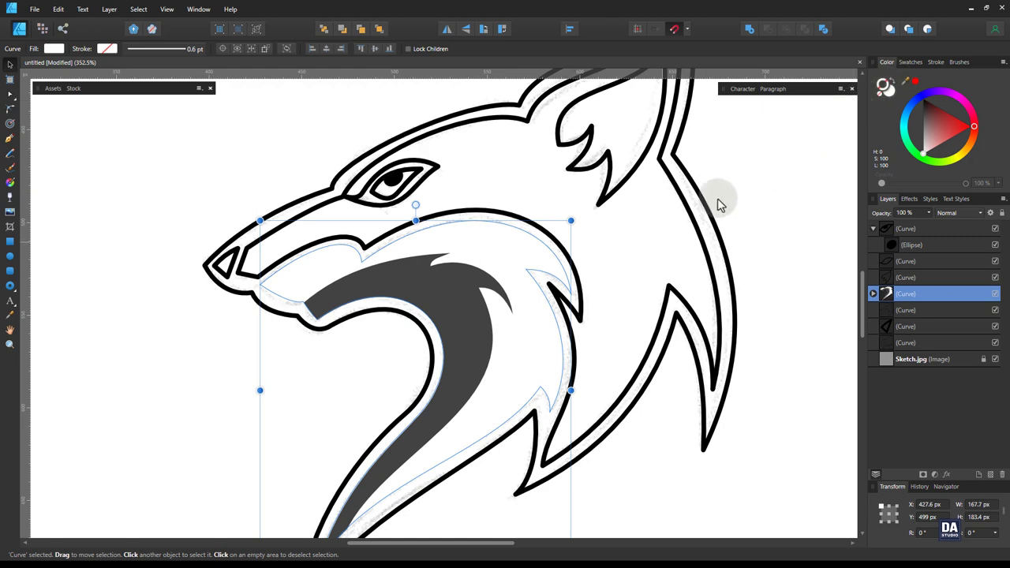
pyautogui.click(643, 253)
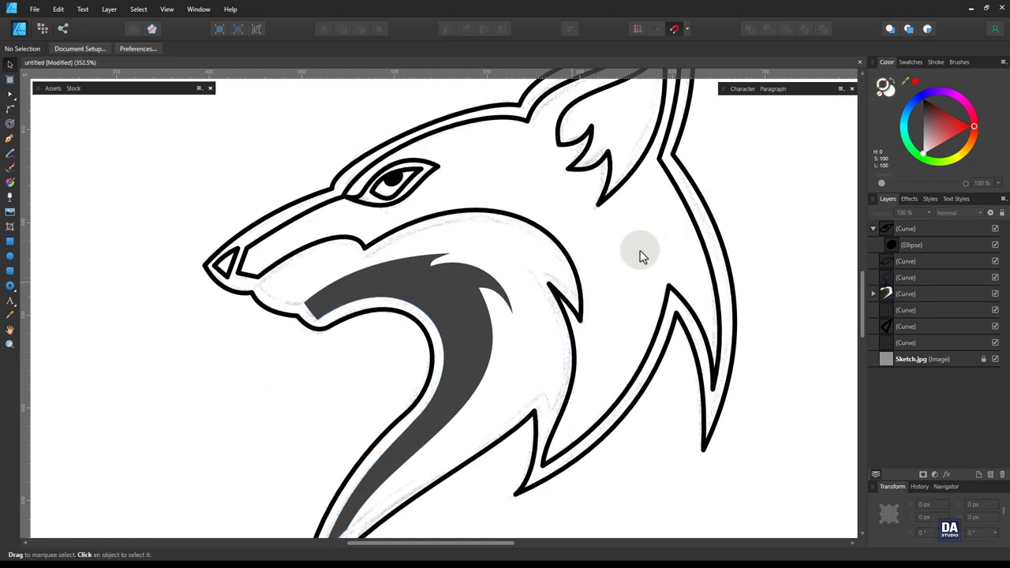
# Step: Lighten the dark grey mouth shape to light grey, lightness about 76
pyautogui.click(461, 314)
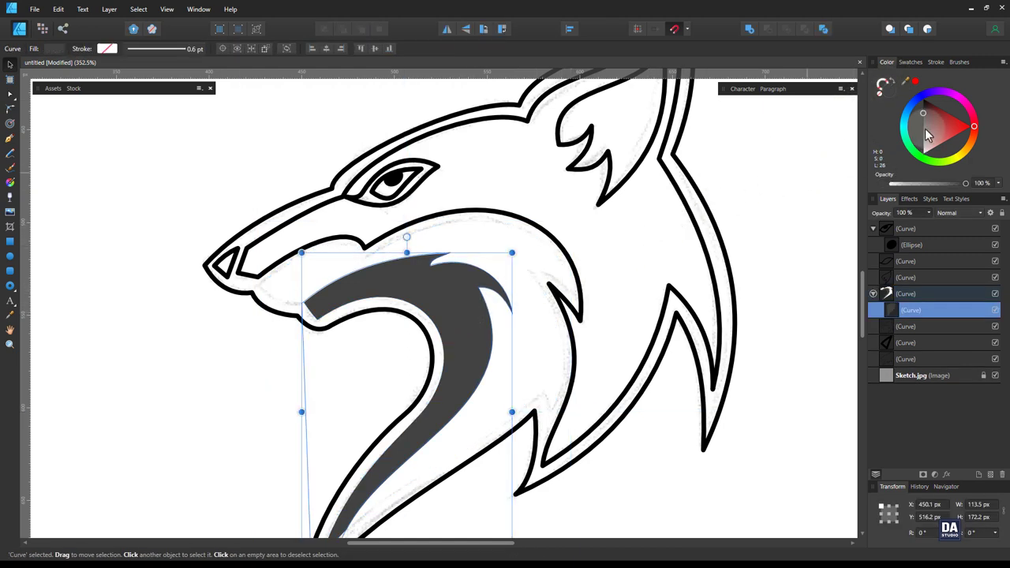
pyautogui.moveTo(928, 134); pyautogui.dragTo(919, 145)
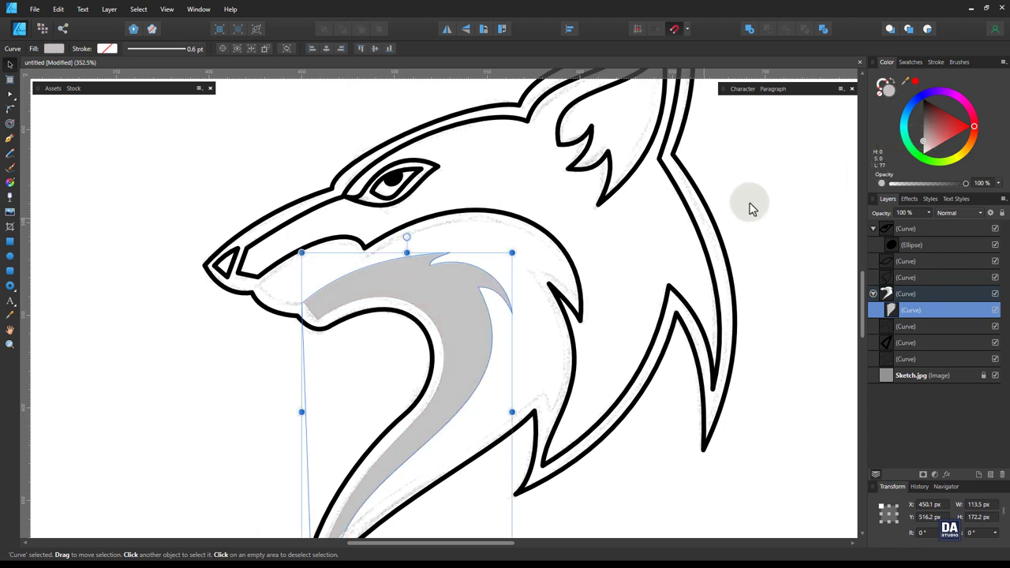
pyautogui.click(716, 221)
# Step: Pick a dark navy fill for the outer head shape and set its stroke to None
pyautogui.press('x')
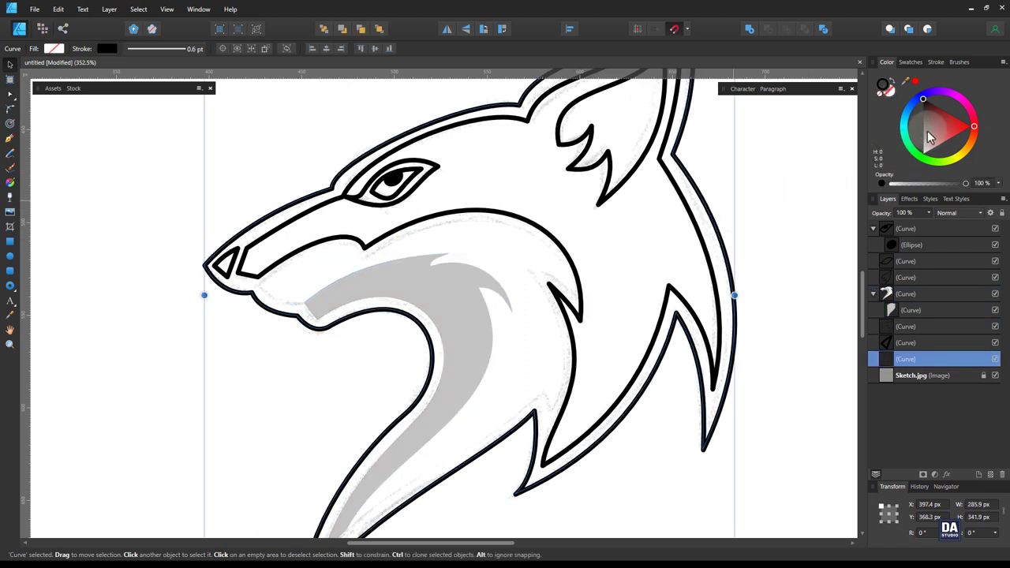
pyautogui.click(915, 116)
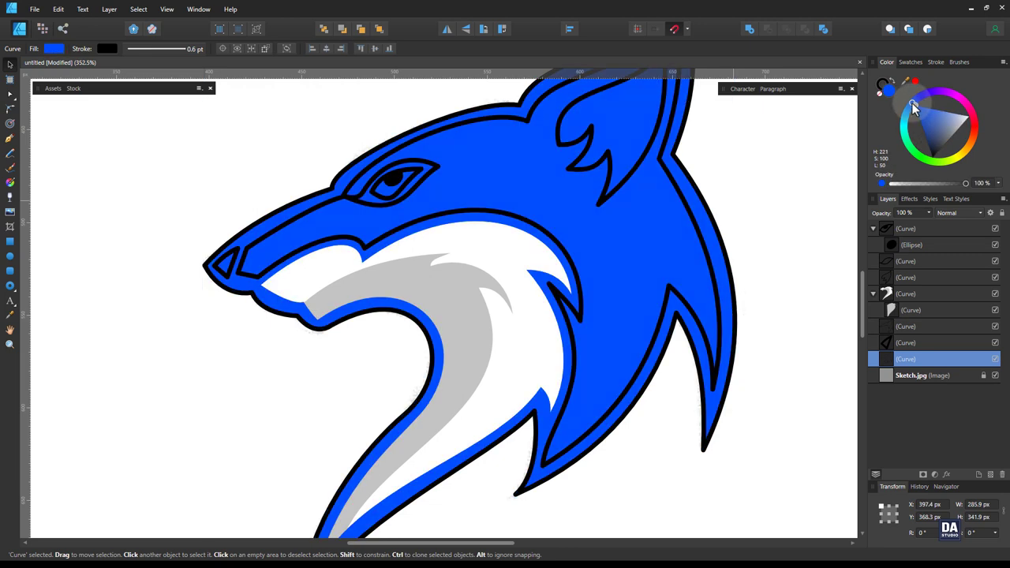
pyautogui.click(935, 139)
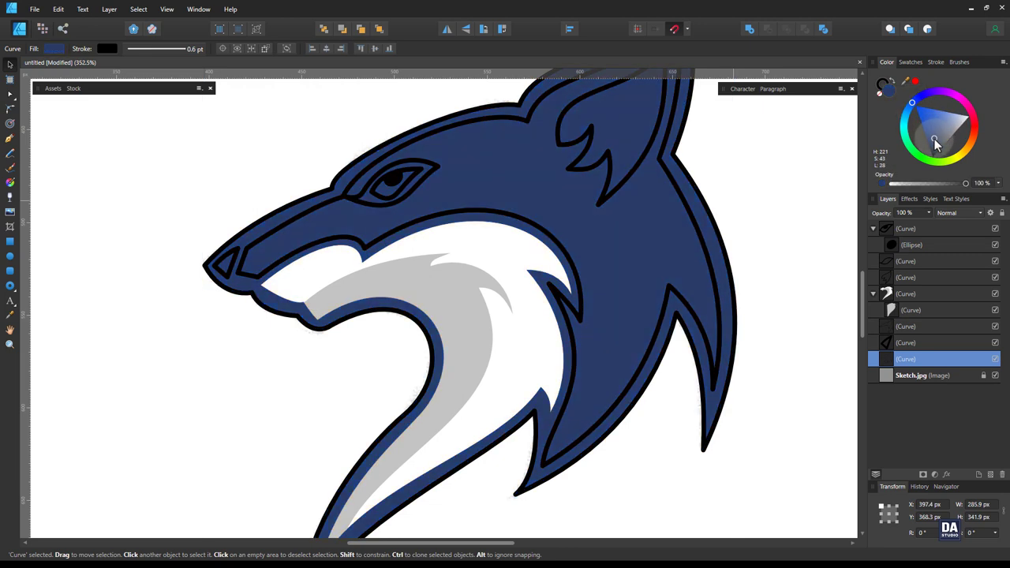
pyautogui.click(924, 96)
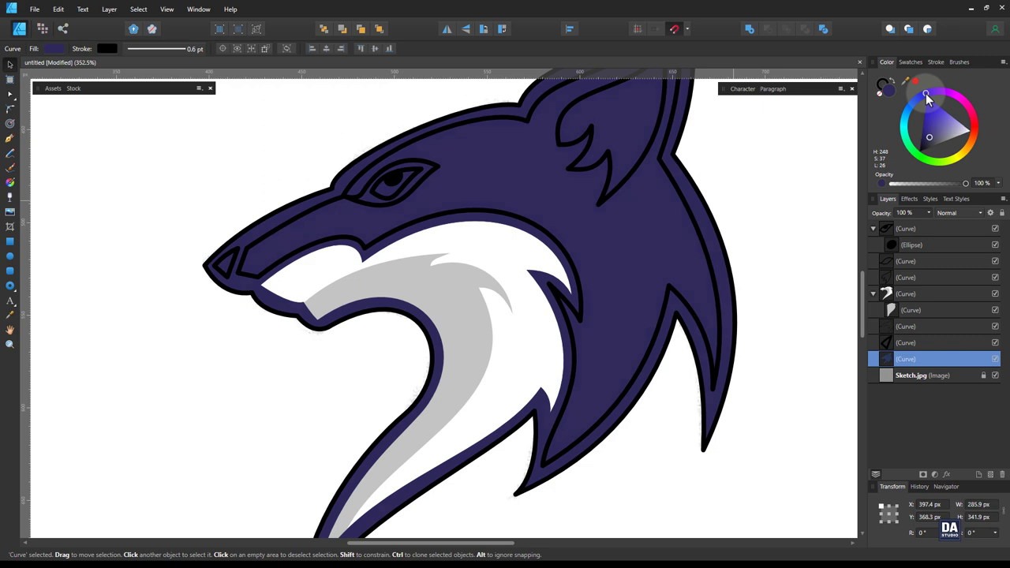
pyautogui.click(909, 116)
pyautogui.click(917, 100)
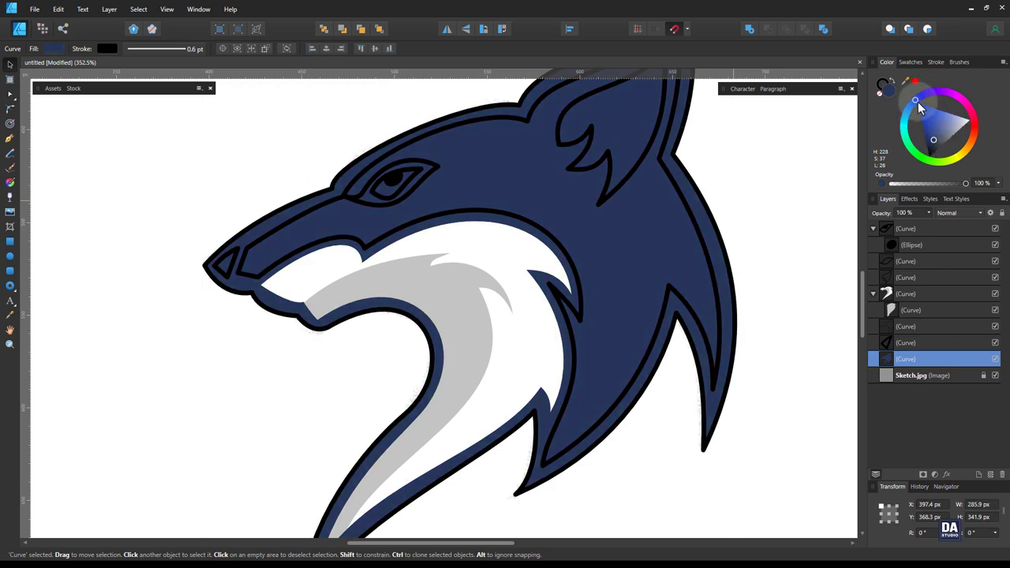
pyautogui.moveTo(931, 140); pyautogui.dragTo(933, 140)
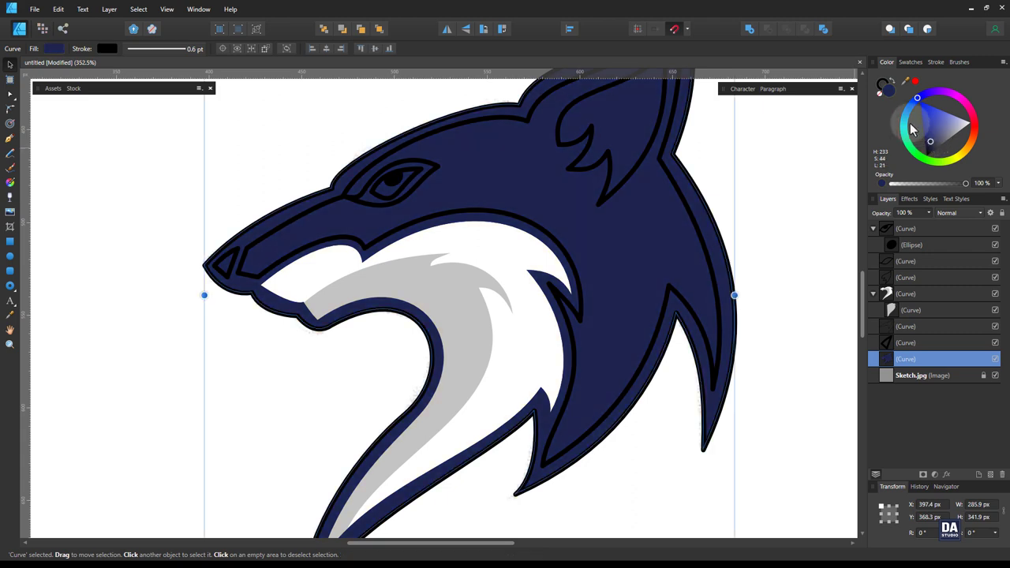
pyautogui.click(881, 94)
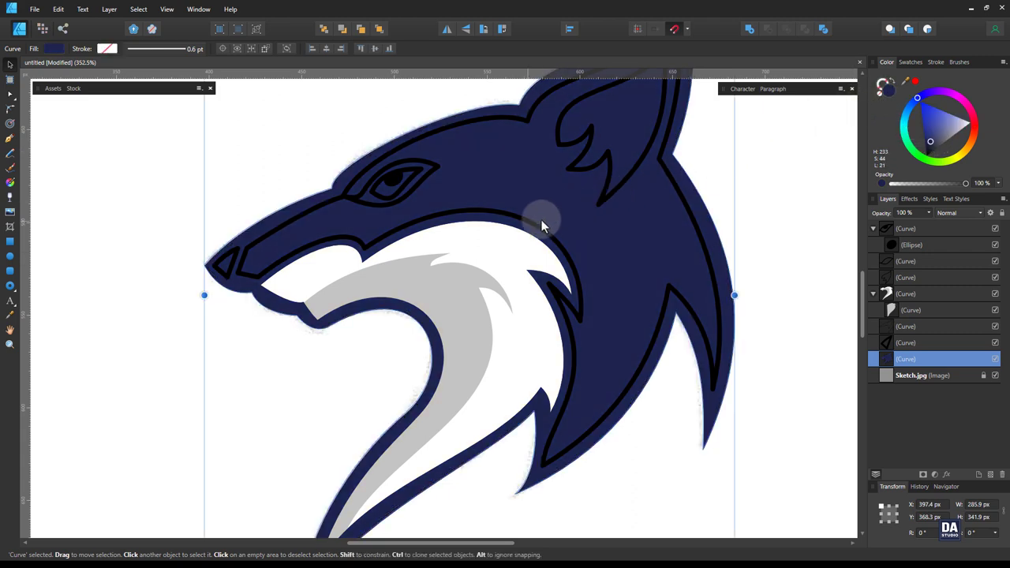
# Step: Give the inner head shape a bright red fill using the colour wheel and triangle
pyautogui.click(541, 226)
pyautogui.click(906, 88)
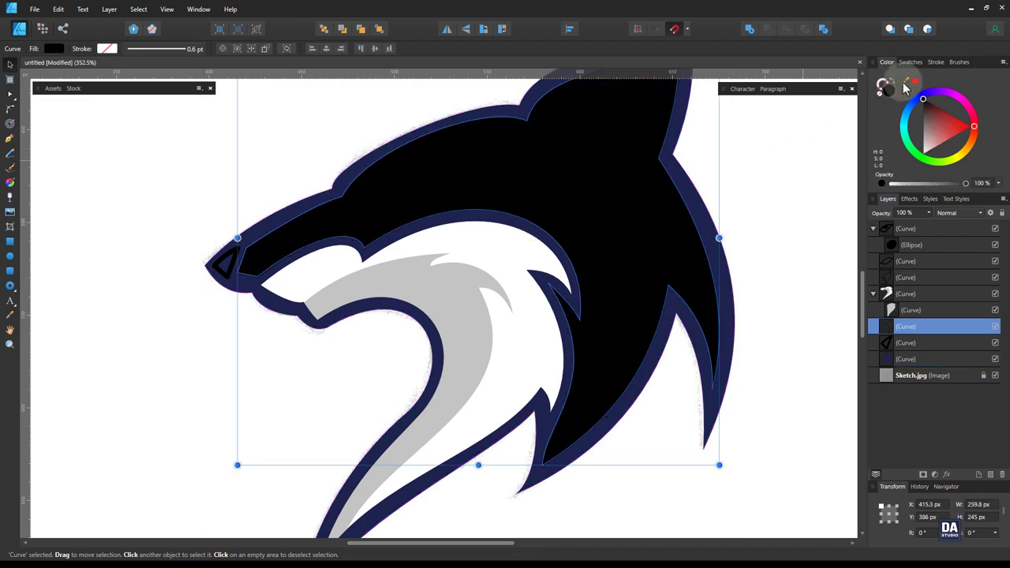
pyautogui.moveTo(953, 129)
pyautogui.mouseDown()
pyautogui.moveTo(976, 139)
pyautogui.moveTo(977, 123)
pyautogui.mouseUp()
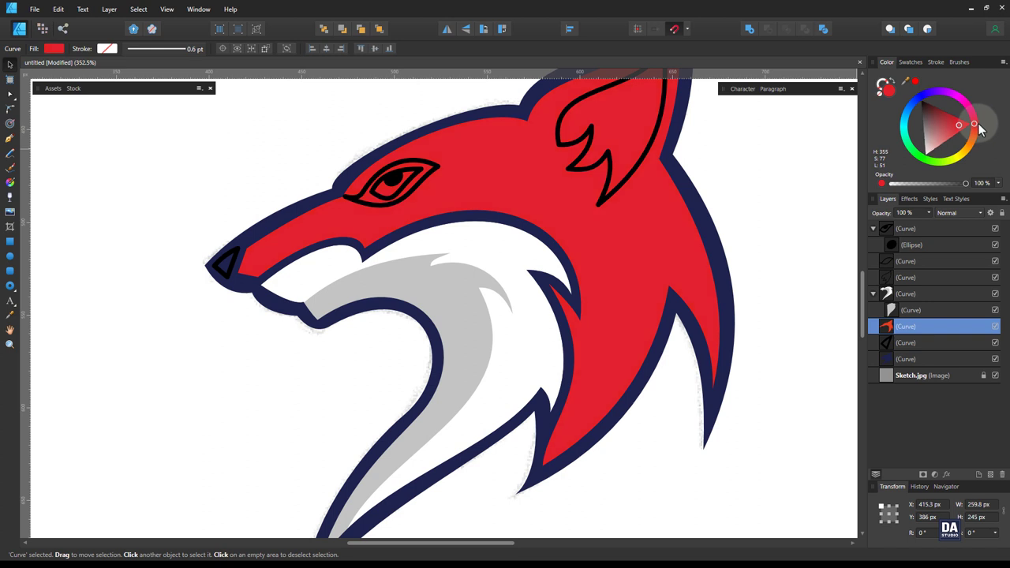
pyautogui.click(434, 175)
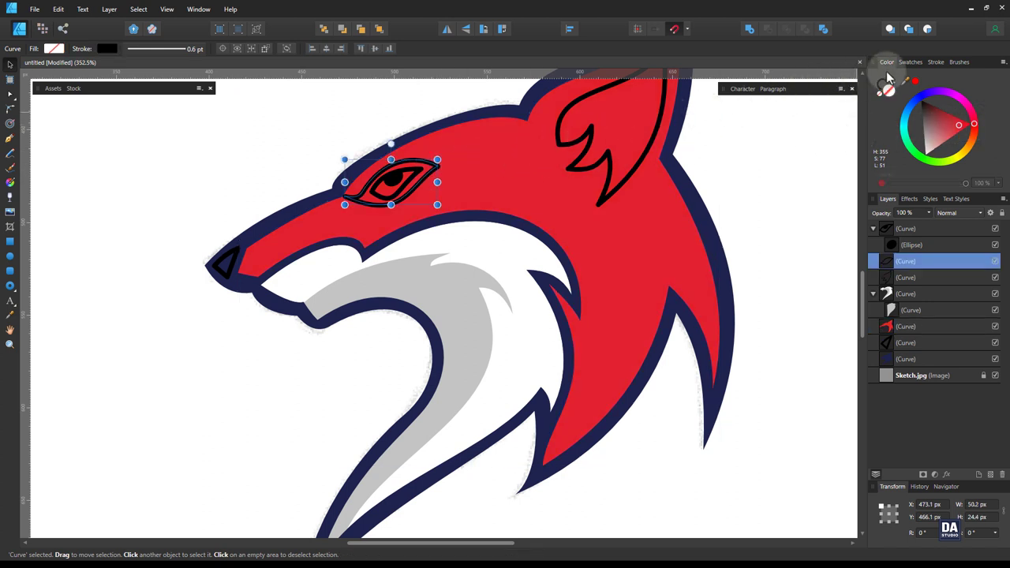
# Step: Fill the inner eye shape white from Swatches
pyautogui.click(911, 65)
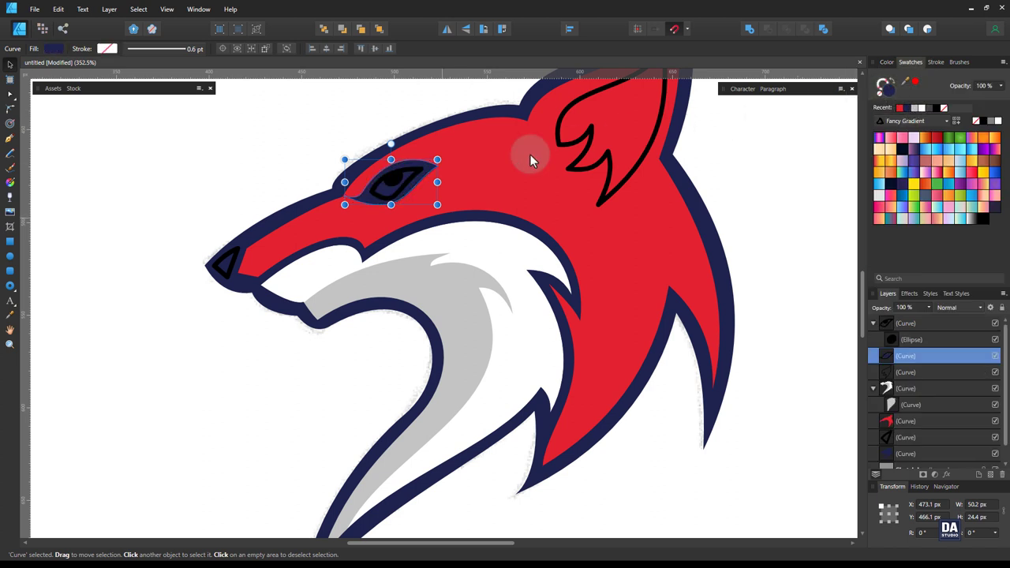
pyautogui.click(410, 175)
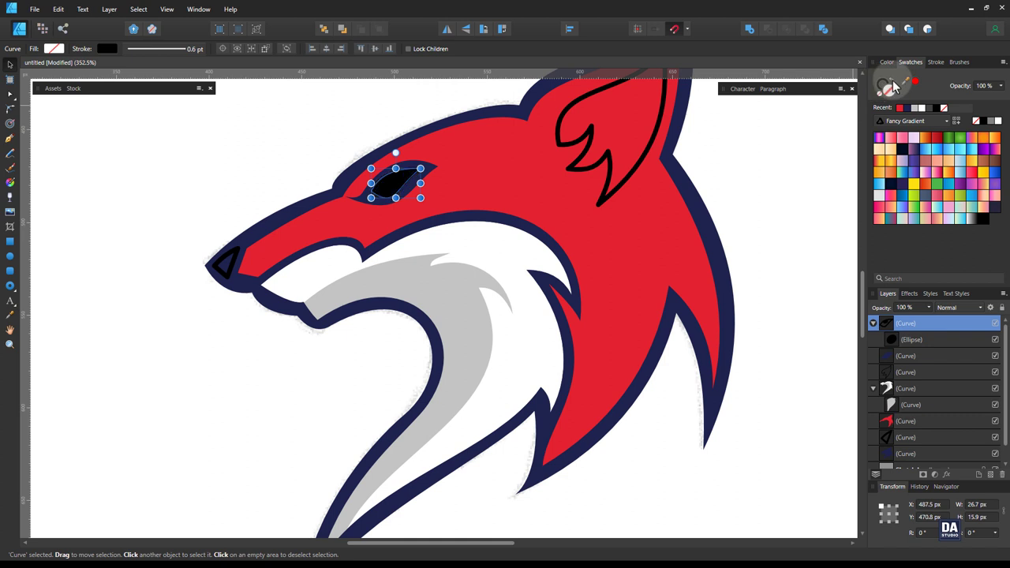
pyautogui.click(997, 121)
pyautogui.click(765, 184)
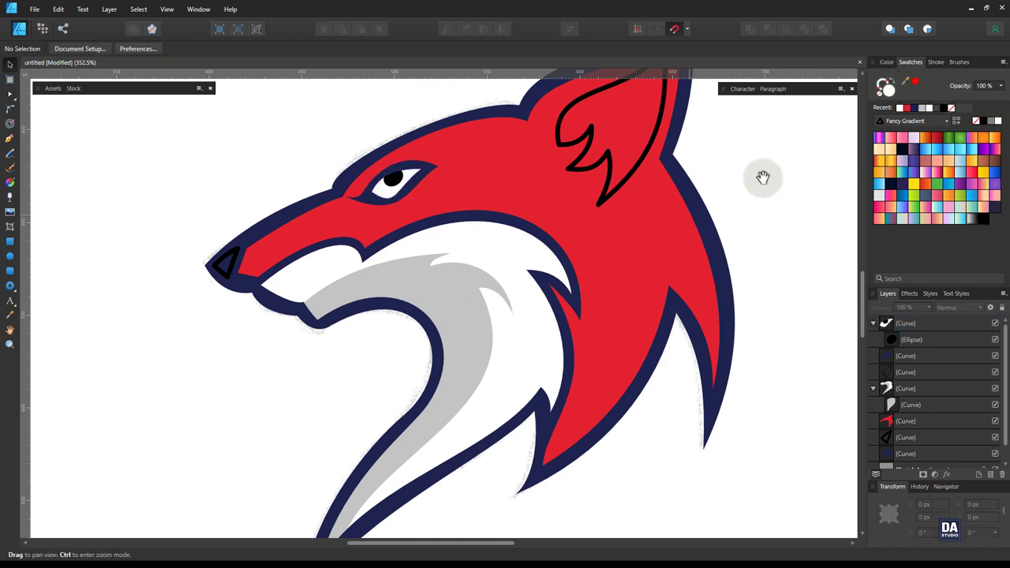
# Step: Fill the inner ear shape navy and zoom out to see the whole fox
pyautogui.moveTo(635, 176); pyautogui.dragTo(620, 227)
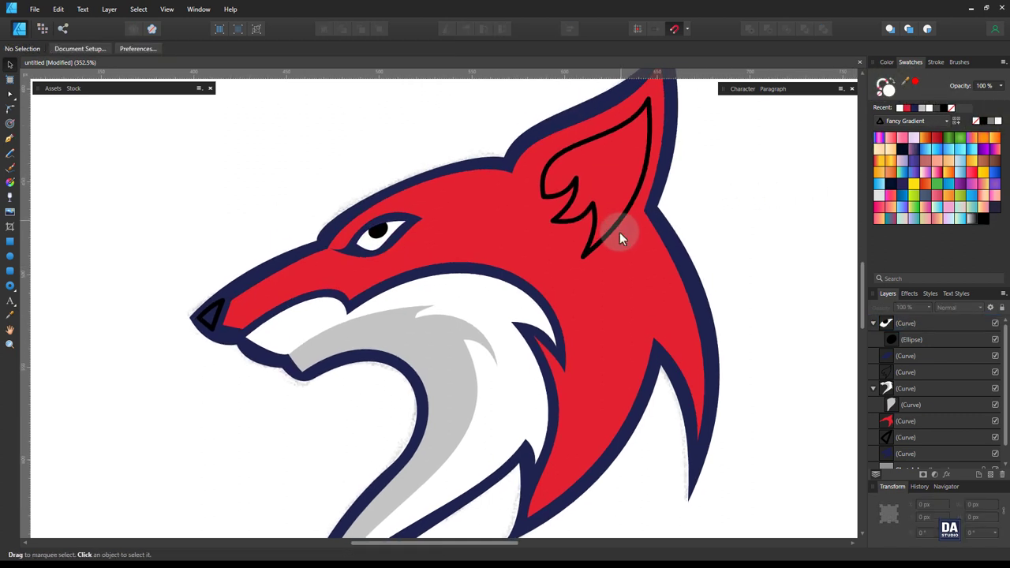
pyautogui.click(646, 173)
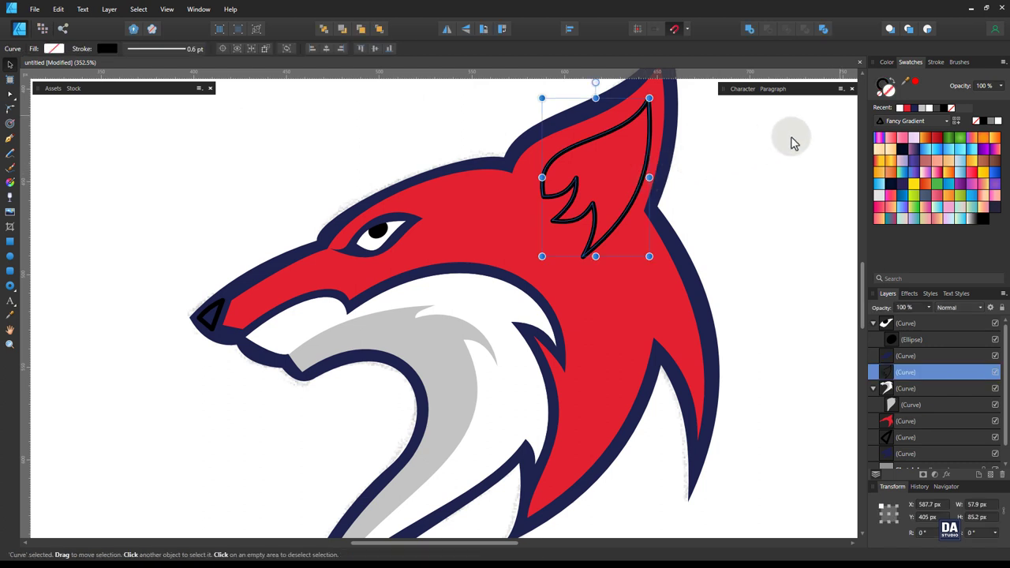
pyautogui.click(913, 110)
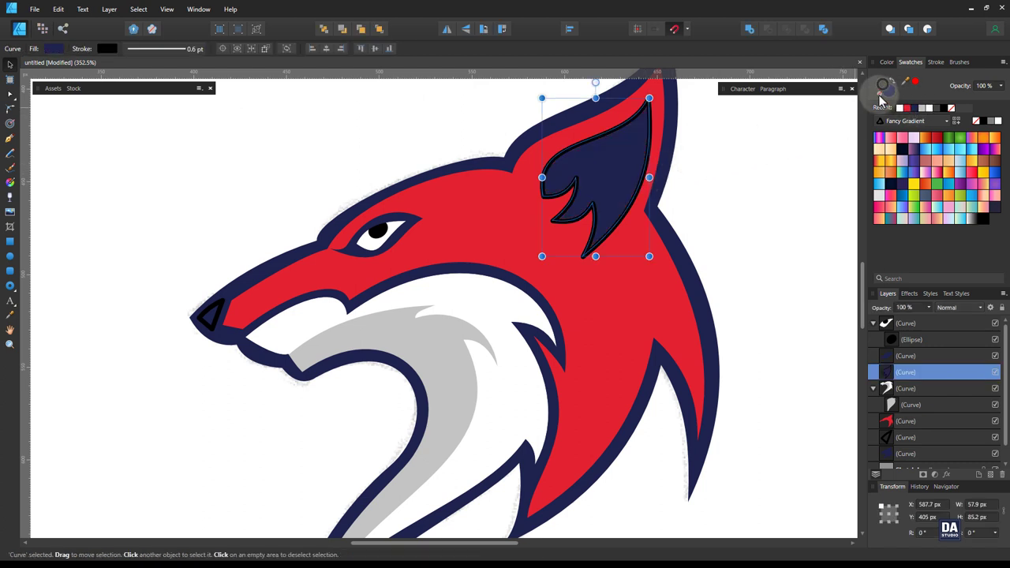
pyautogui.click(807, 155)
pyautogui.hotkey('ctrl', 'space')
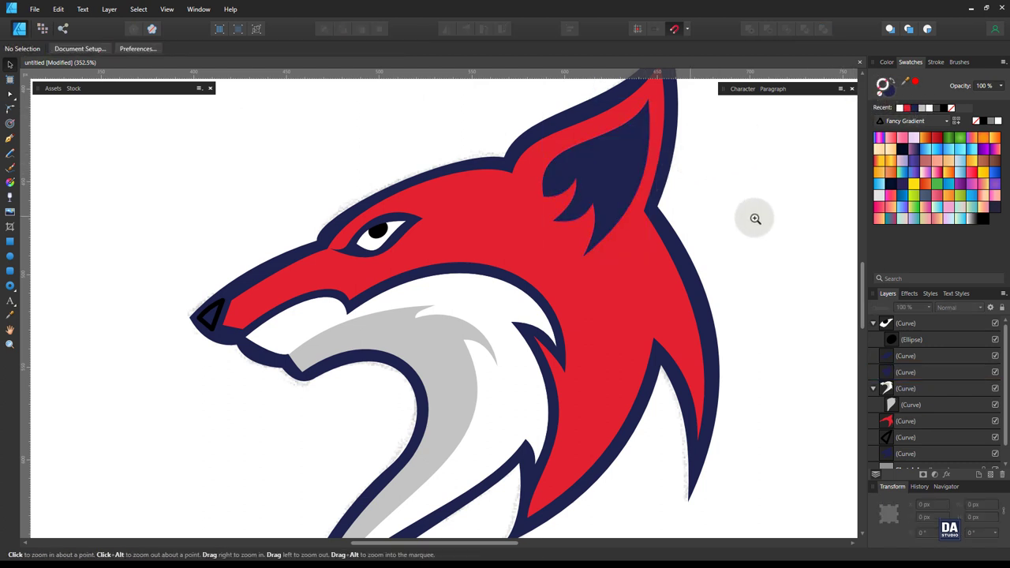
pyautogui.moveTo(755, 219)
pyautogui.mouseDown()
pyautogui.moveTo(595, 198)
pyautogui.moveTo(588, 247)
pyautogui.mouseUp()
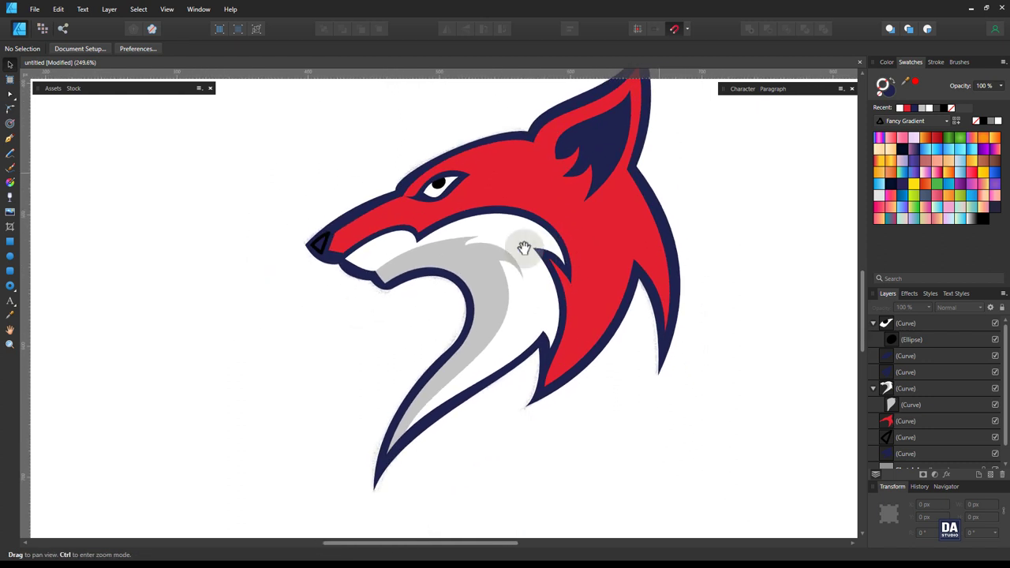
# Step: Fill the snout-tip nose triangle white from Swatches and zoom in on it
pyautogui.click(319, 242)
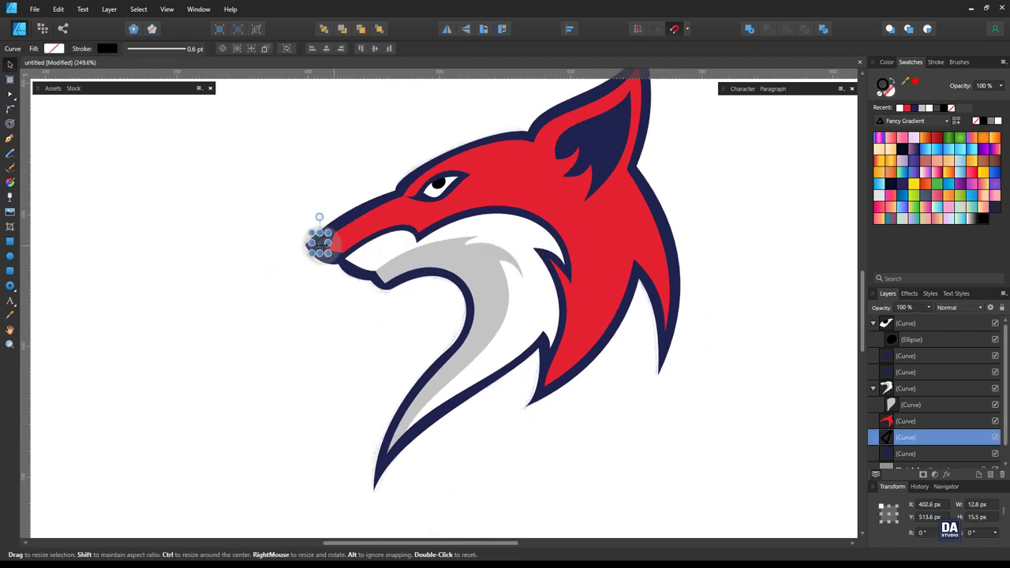
pyautogui.click(997, 121)
pyautogui.click(766, 176)
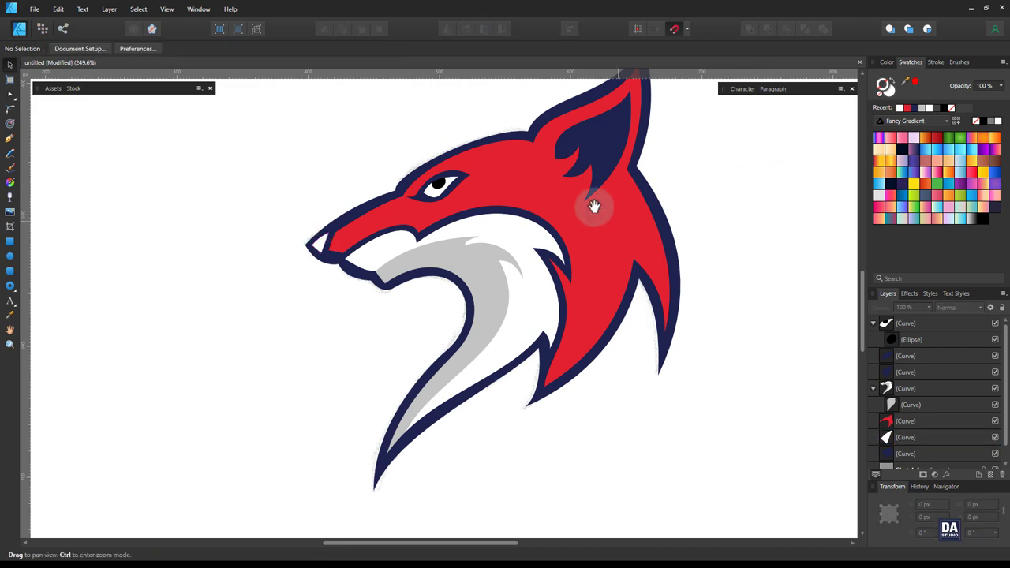
pyautogui.hotkey('ctrl', 'space')
pyautogui.click(357, 238)
pyautogui.scroll(3, 357, 238)
pyautogui.scroll(3, 347, 227)
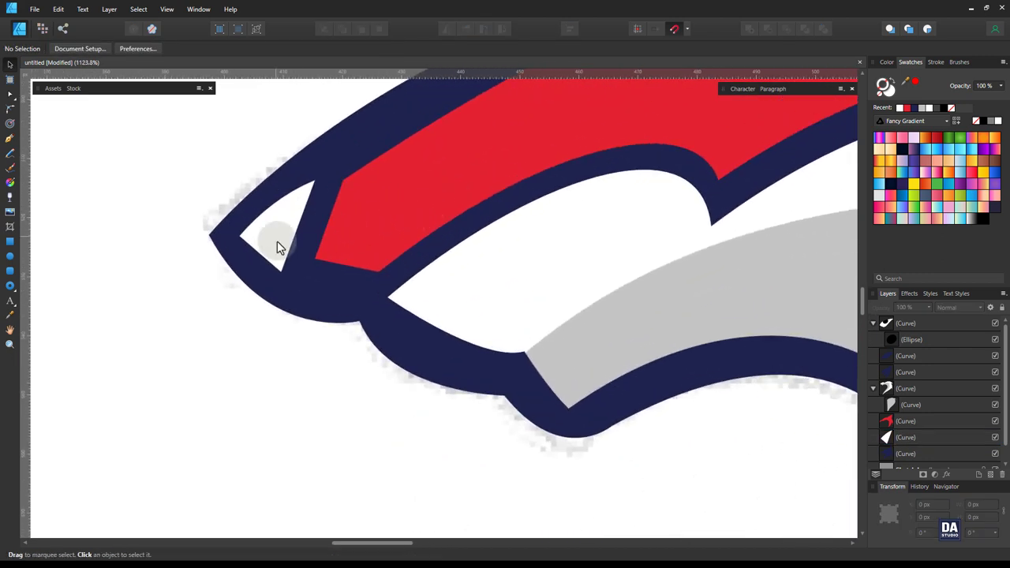
# Step: Nudge the nose up-right, tilt it about 3°, then zoom back out to the head
pyautogui.moveTo(277, 248); pyautogui.dragTo(289, 245)
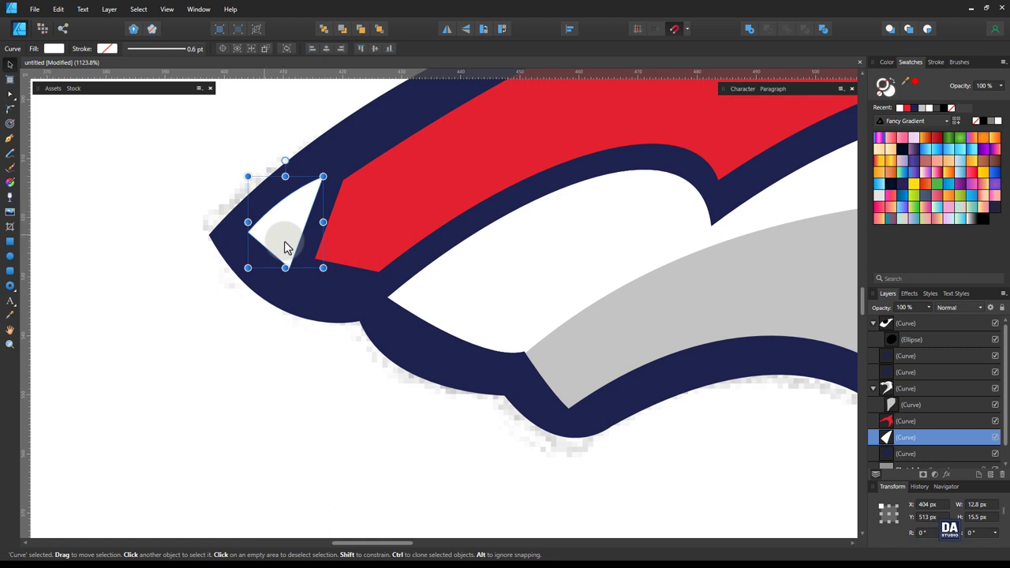
pyautogui.moveTo(285, 161); pyautogui.dragTo(281, 164)
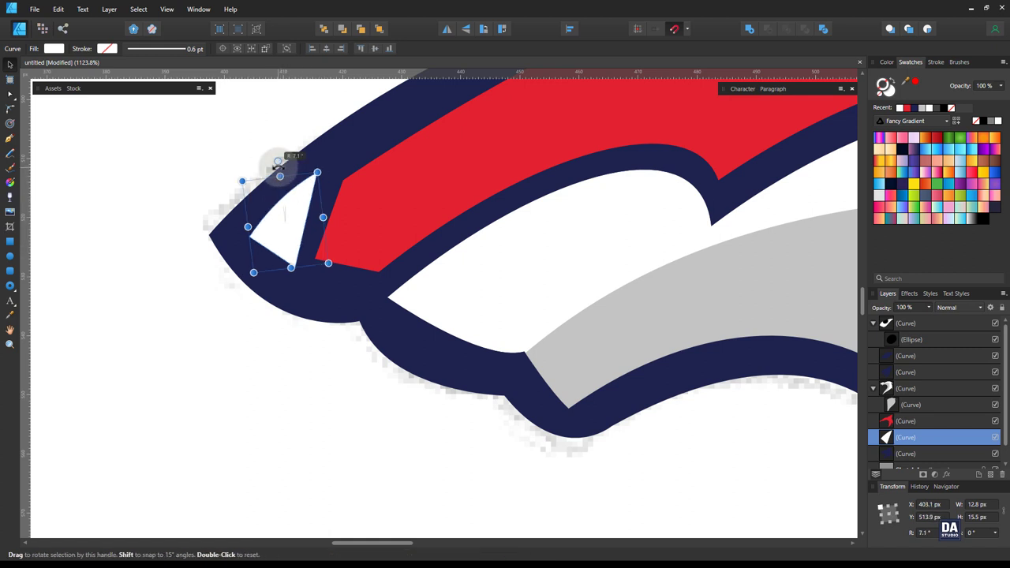
pyautogui.click(247, 367)
pyautogui.press('z')
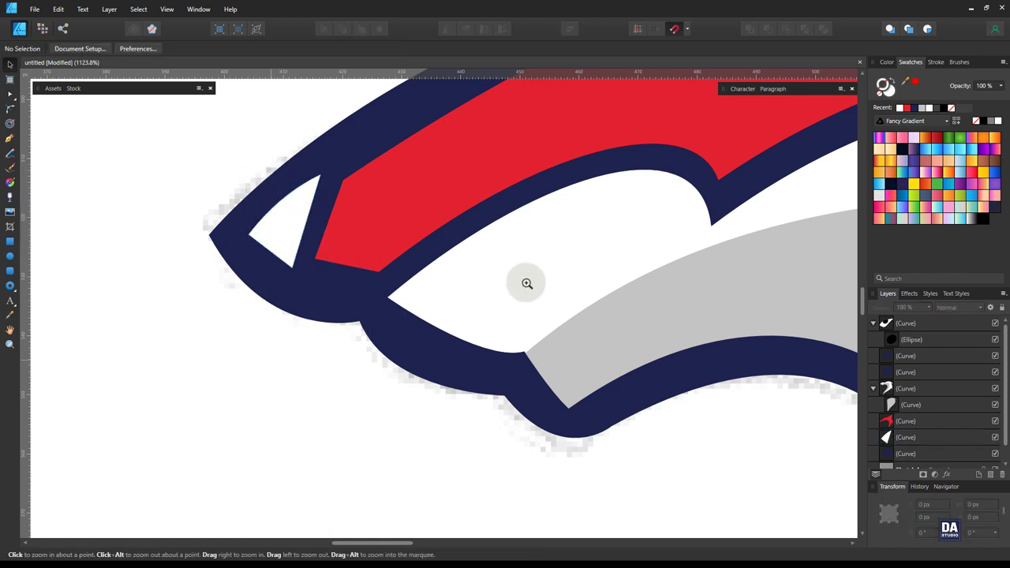
pyautogui.moveTo(525, 282); pyautogui.dragTo(289, 261)
pyautogui.moveTo(437, 250); pyautogui.dragTo(510, 274)
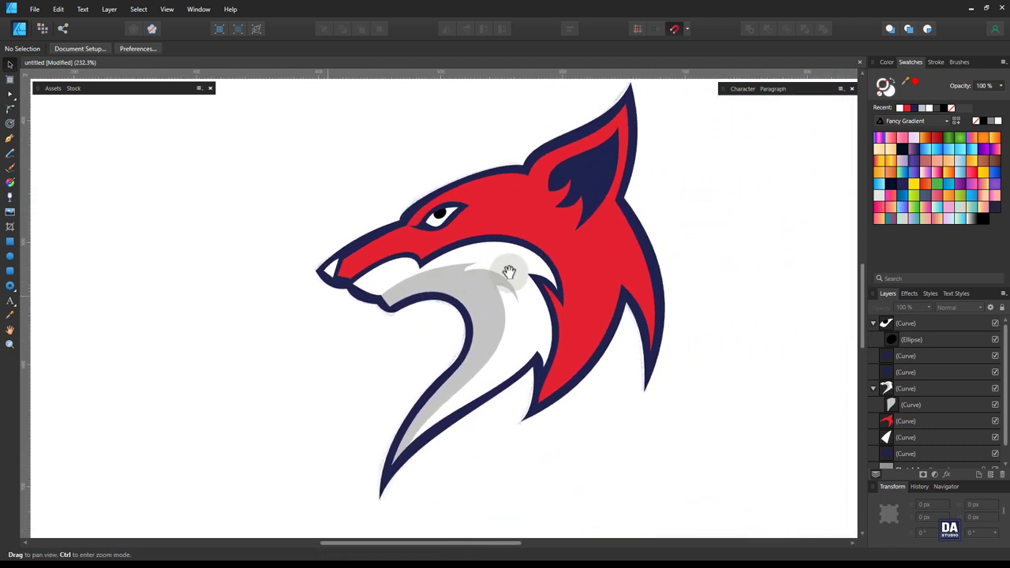
pyautogui.moveTo(508, 272); pyautogui.dragTo(485, 272)
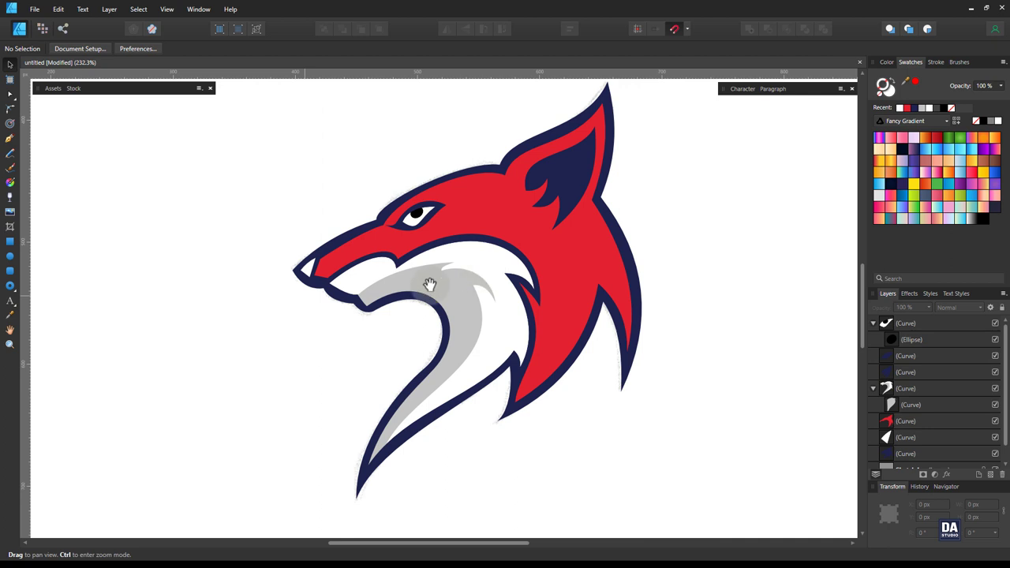
pyautogui.moveTo(383, 295)
pyautogui.mouseDown()
pyautogui.moveTo(455, 275)
pyautogui.moveTo(386, 286)
pyautogui.mouseUp()
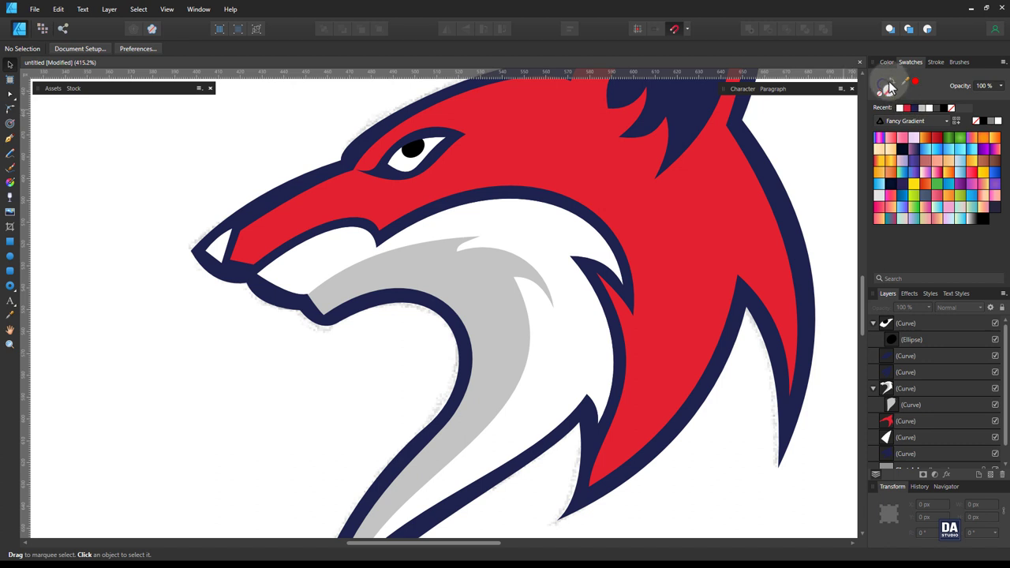
# Step: Pen-draw an arcing 1.1 pt navy mouth line across the grey jaw, tapered at both ends
pyautogui.press('p')
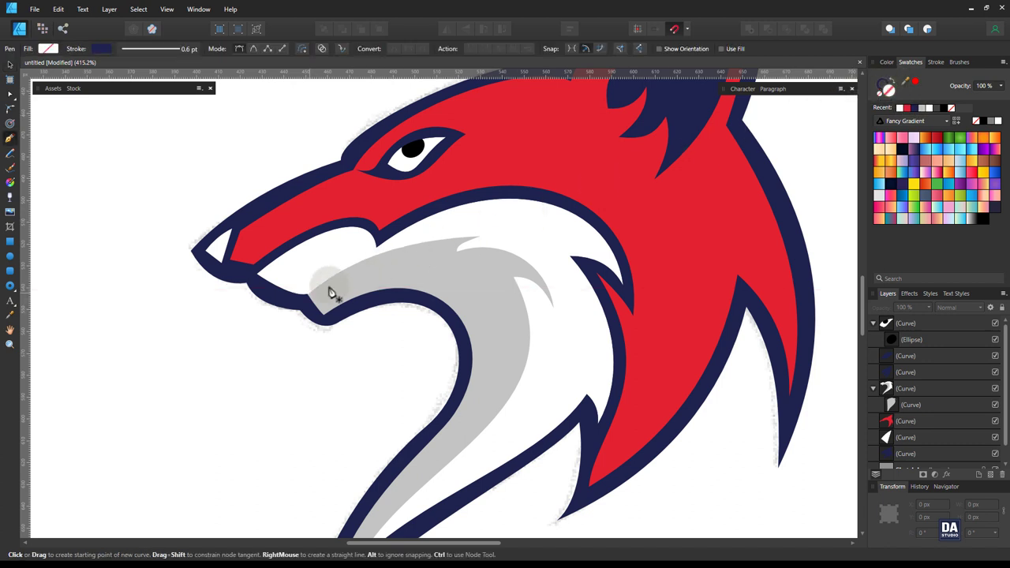
pyautogui.click(309, 296)
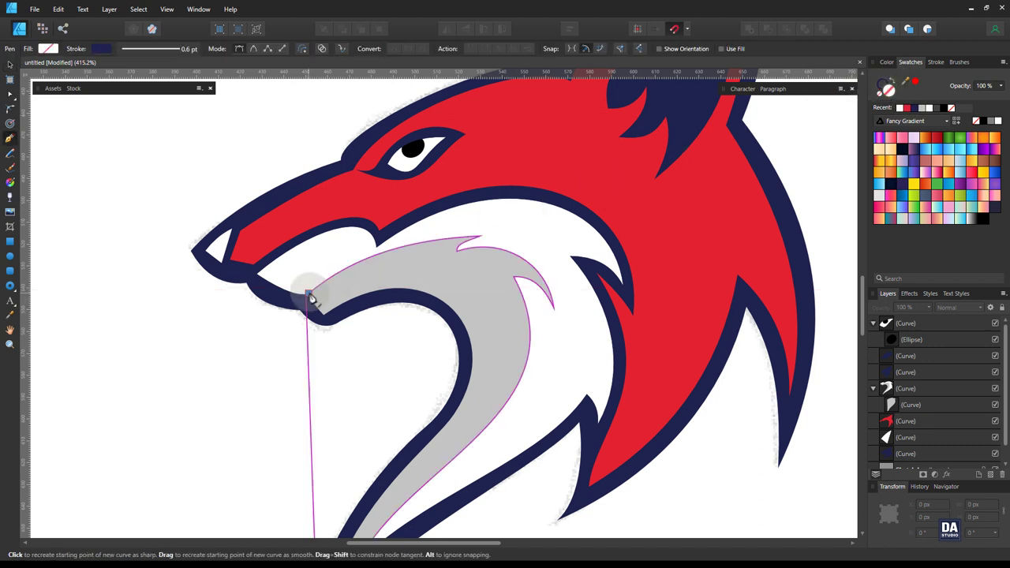
pyautogui.click(473, 287)
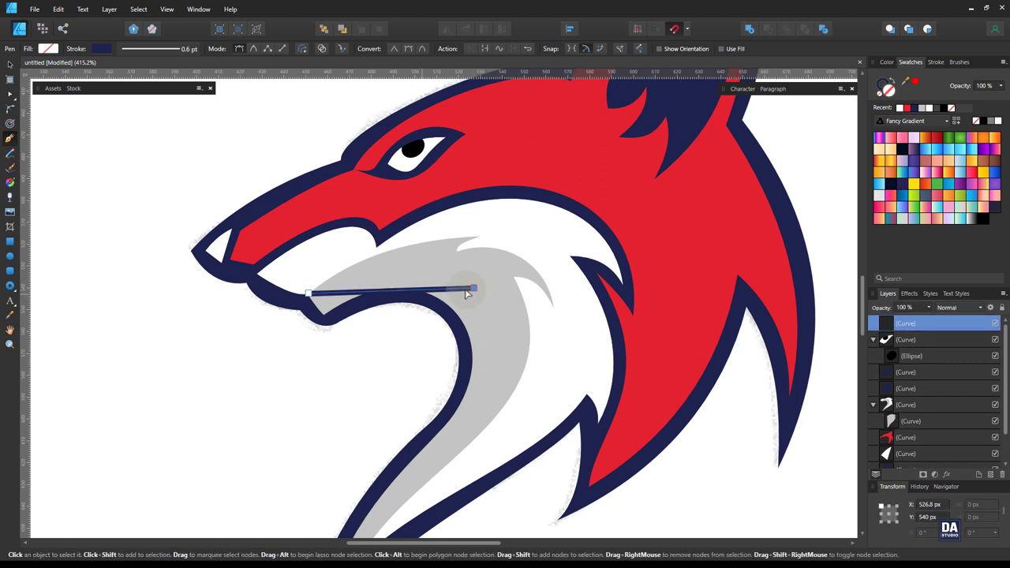
pyautogui.moveTo(416, 292)
pyautogui.mouseDown()
pyautogui.moveTo(420, 261)
pyautogui.moveTo(444, 237)
pyautogui.mouseUp()
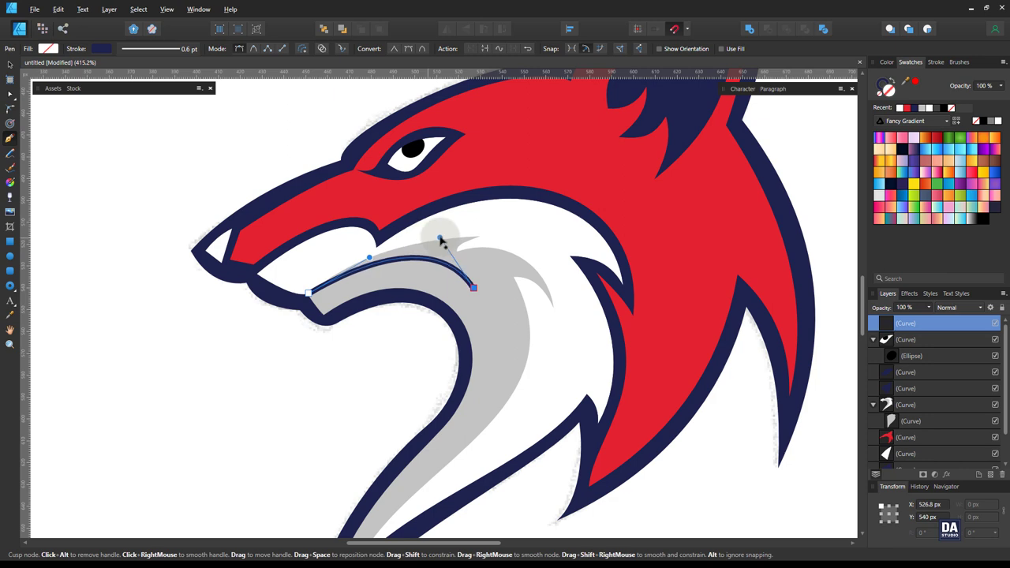
pyautogui.click(937, 63)
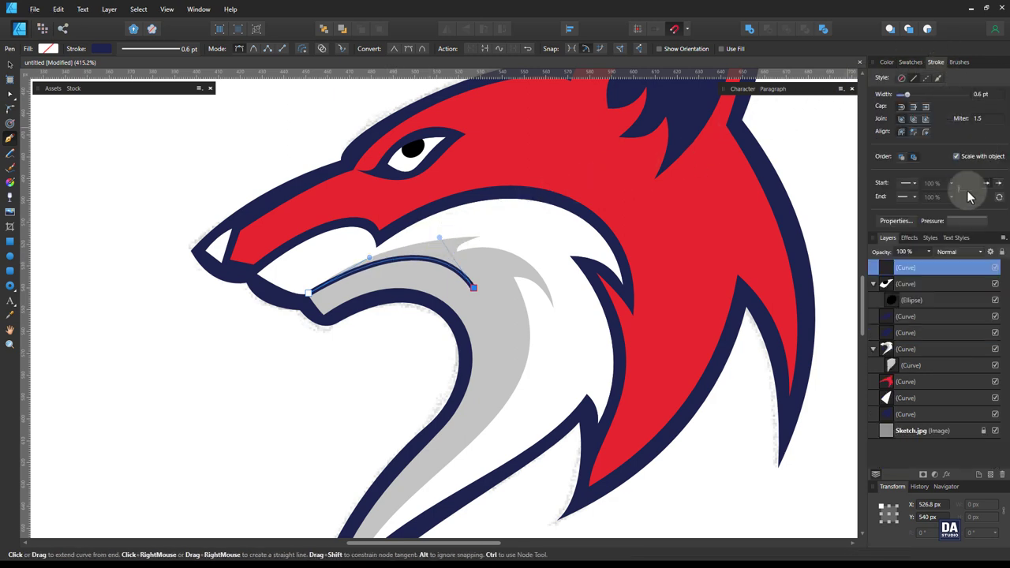
pyautogui.click(964, 220)
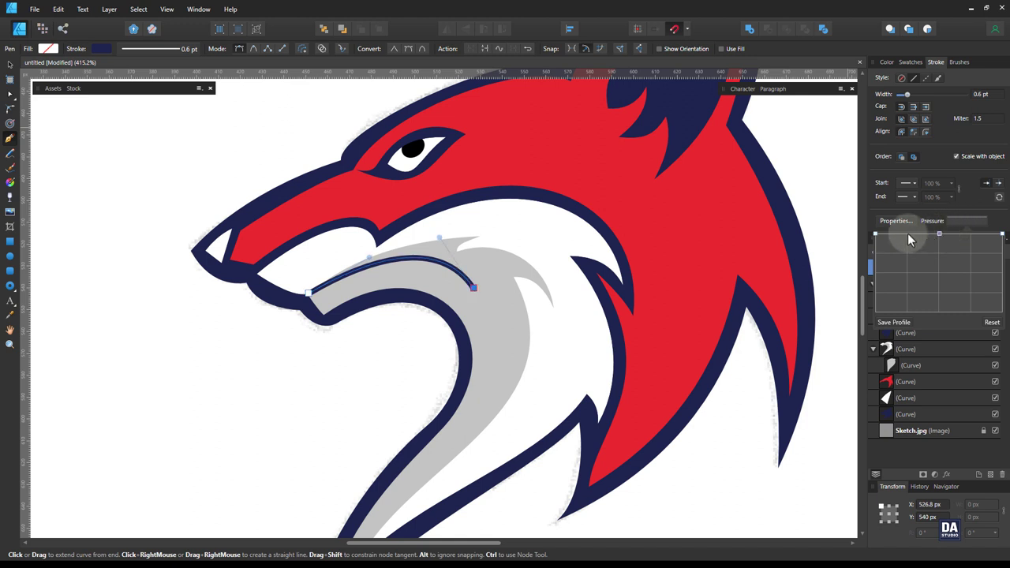
pyautogui.moveTo(875, 235); pyautogui.dragTo(868, 291)
pyautogui.click(994, 100)
pyautogui.write('1.1')
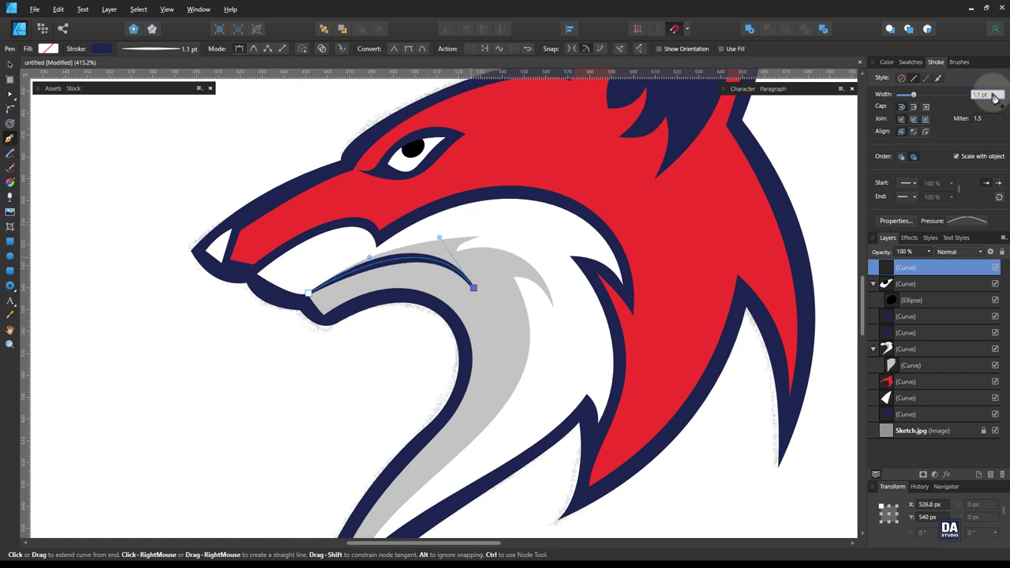
# Step: Draw a 0.6 pt navy crease curving up from the red snout toward the eye
pyautogui.keyDown('ctrl'); pyautogui.click(257, 347); pyautogui.keyUp('ctrl')
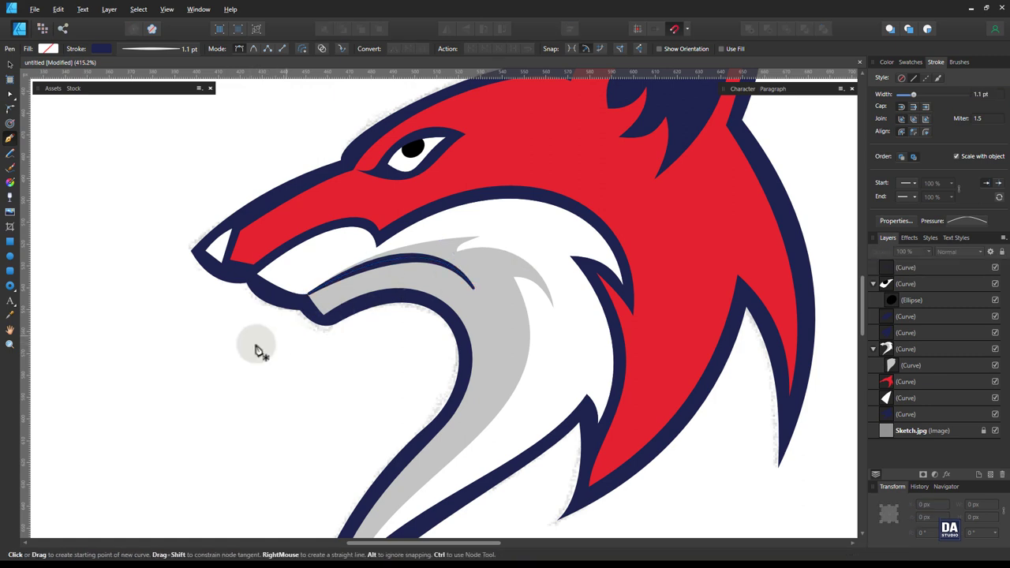
pyautogui.hotkey('ctrl', 'space')
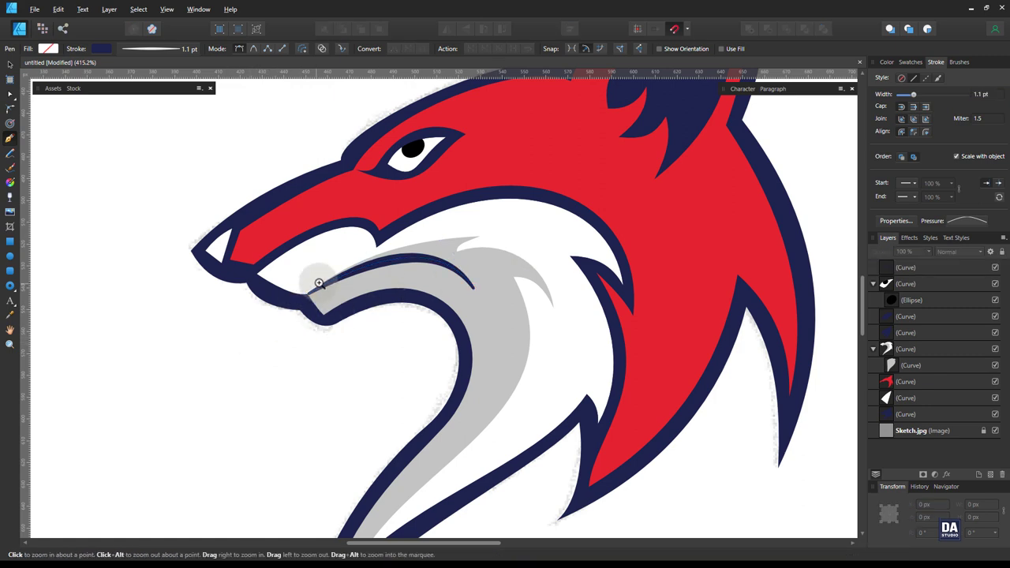
pyautogui.moveTo(319, 282); pyautogui.dragTo(345, 329)
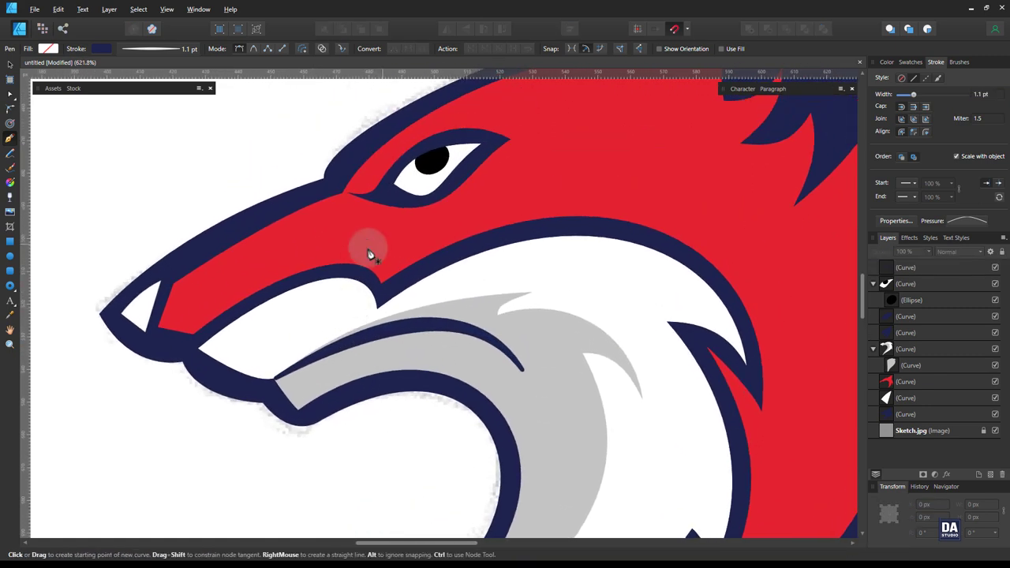
pyautogui.click(368, 248)
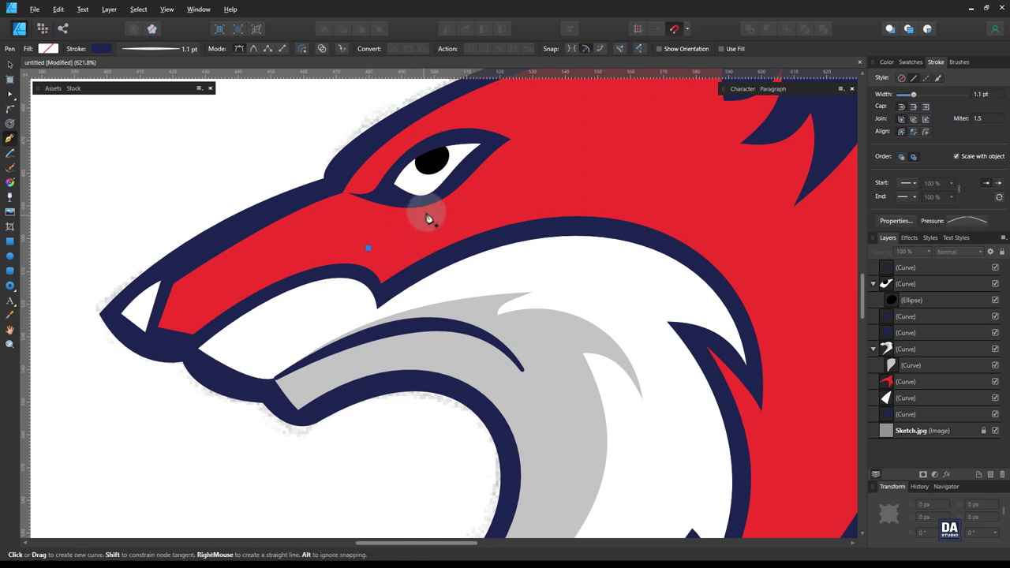
pyautogui.moveTo(426, 213); pyautogui.dragTo(444, 180)
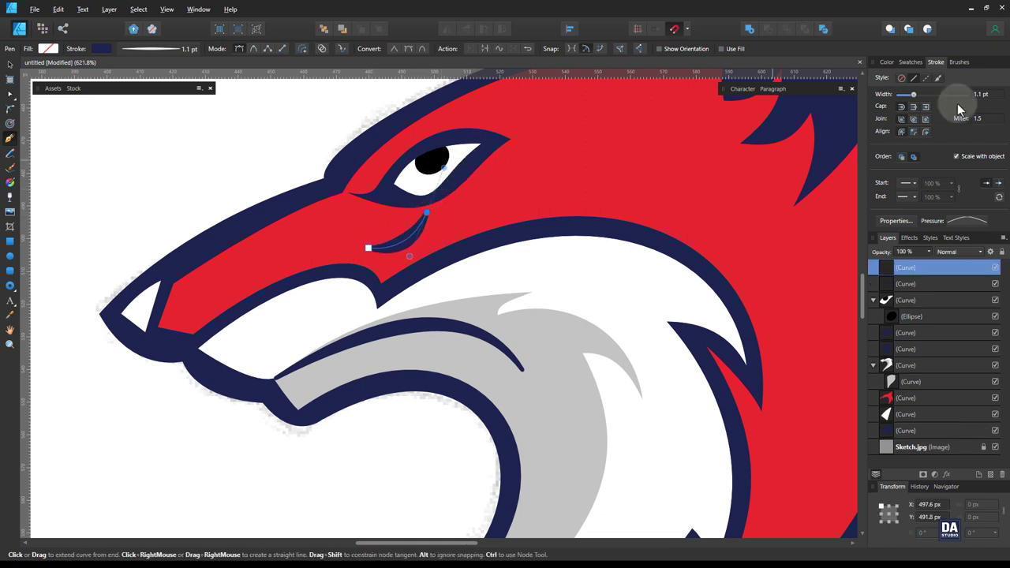
pyautogui.click(997, 95)
pyautogui.write('0.6')
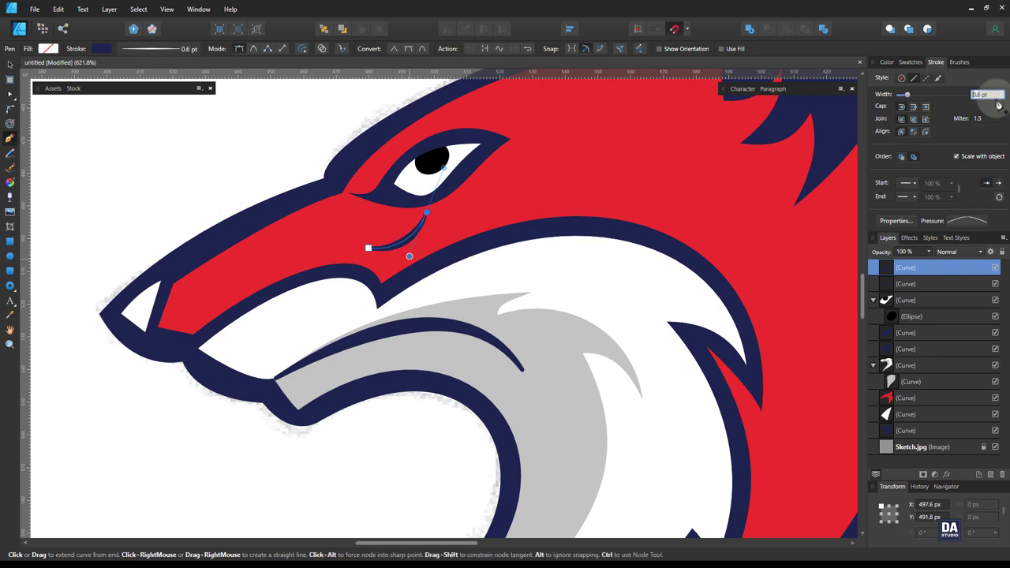
pyautogui.moveTo(475, 141); pyautogui.dragTo(500, 140)
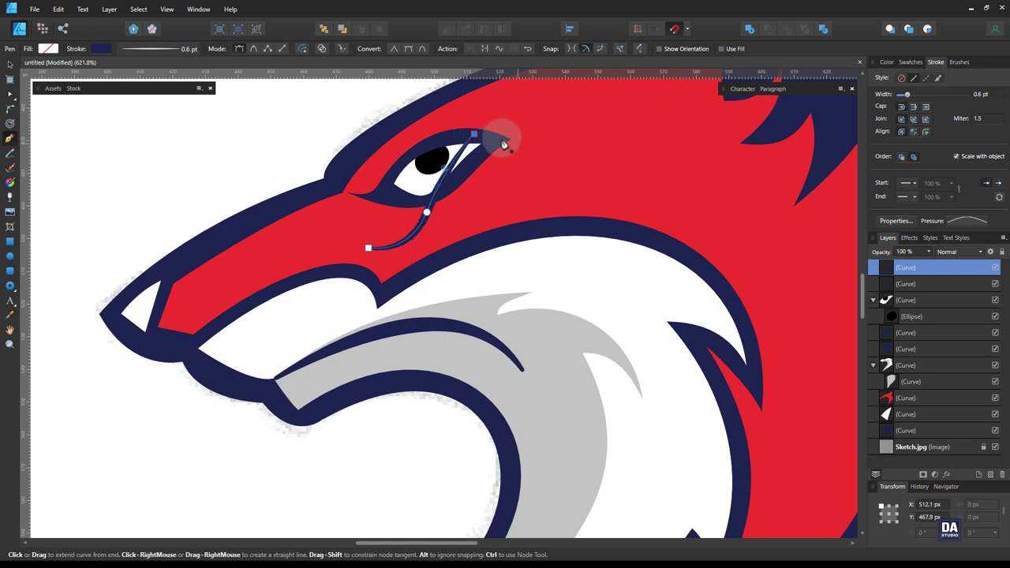
pyautogui.press('Escape')
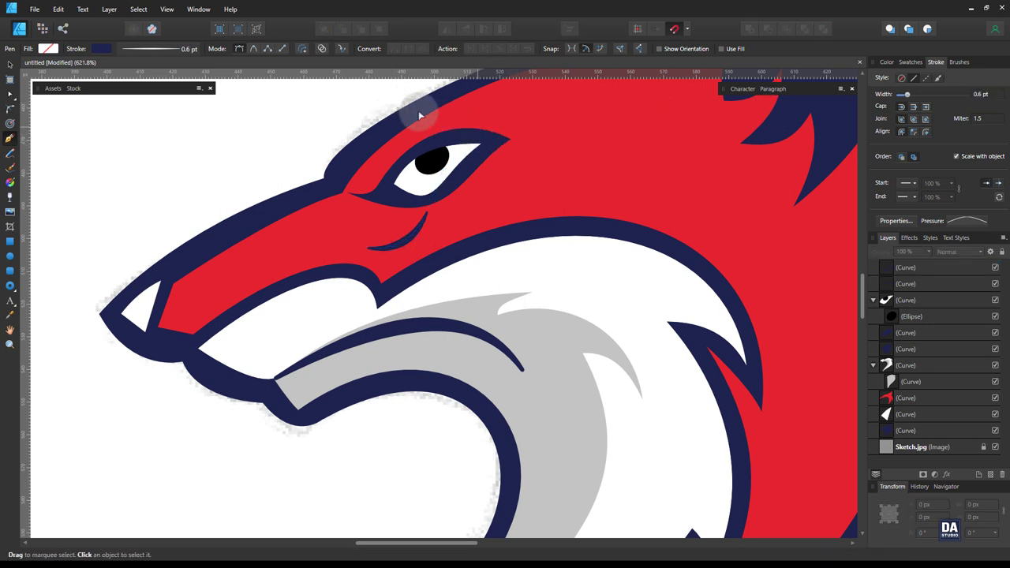
# Step: Pen-draw a navy flick outward from the eye's top corner with tapered stroke pressure
pyautogui.click(477, 132)
pyautogui.moveTo(522, 146); pyautogui.dragTo(533, 156)
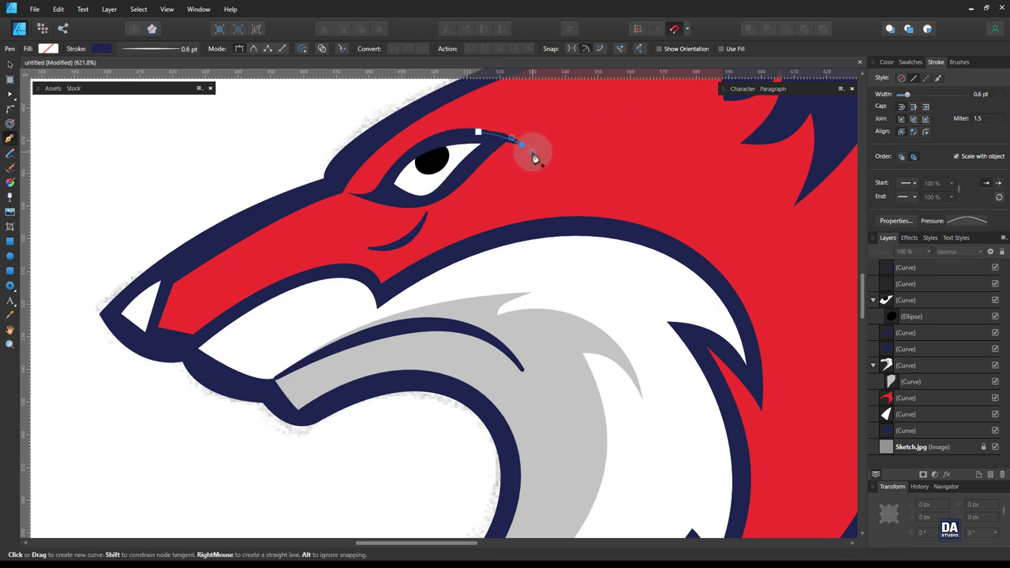
pyautogui.scroll(5, 530, 155)
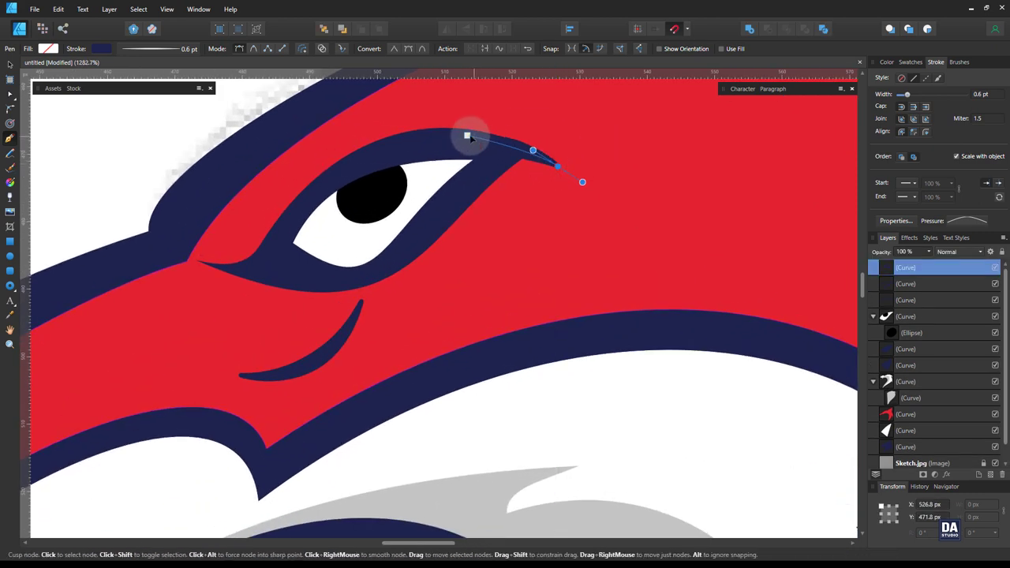
pyautogui.moveTo(466, 135); pyautogui.dragTo(434, 140)
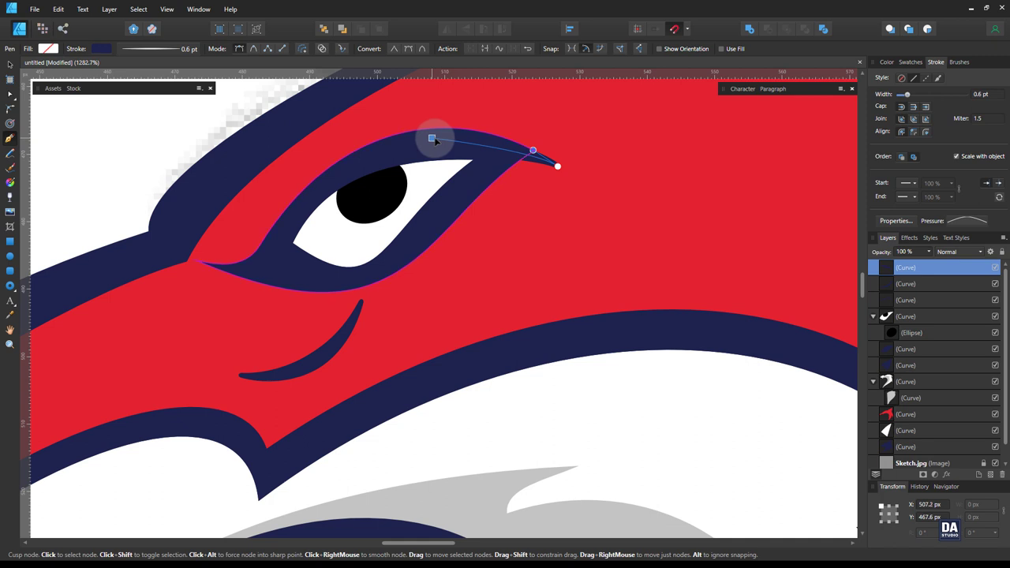
pyautogui.click(967, 221)
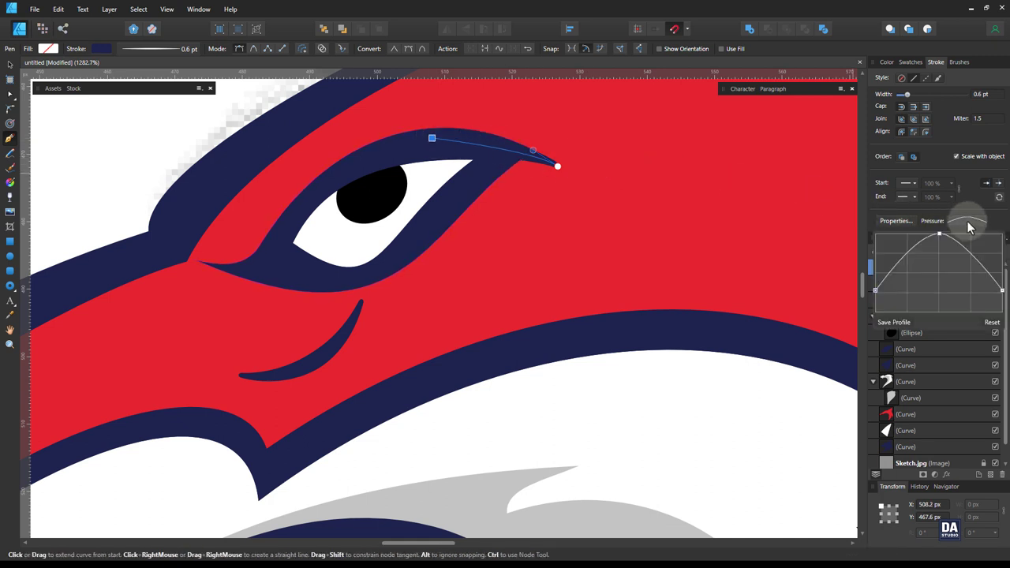
pyautogui.moveTo(875, 290); pyautogui.dragTo(871, 315)
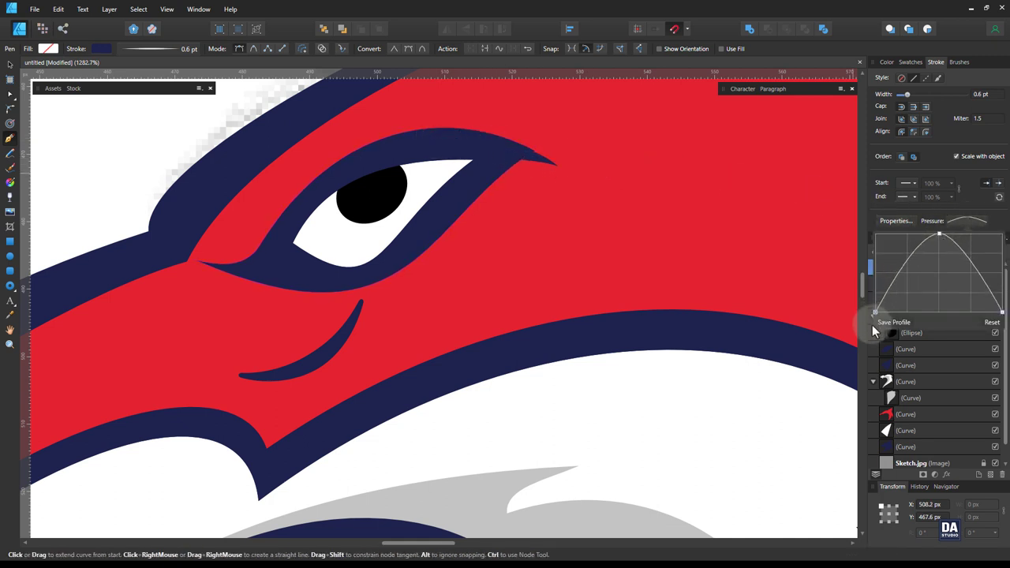
pyautogui.click(560, 167)
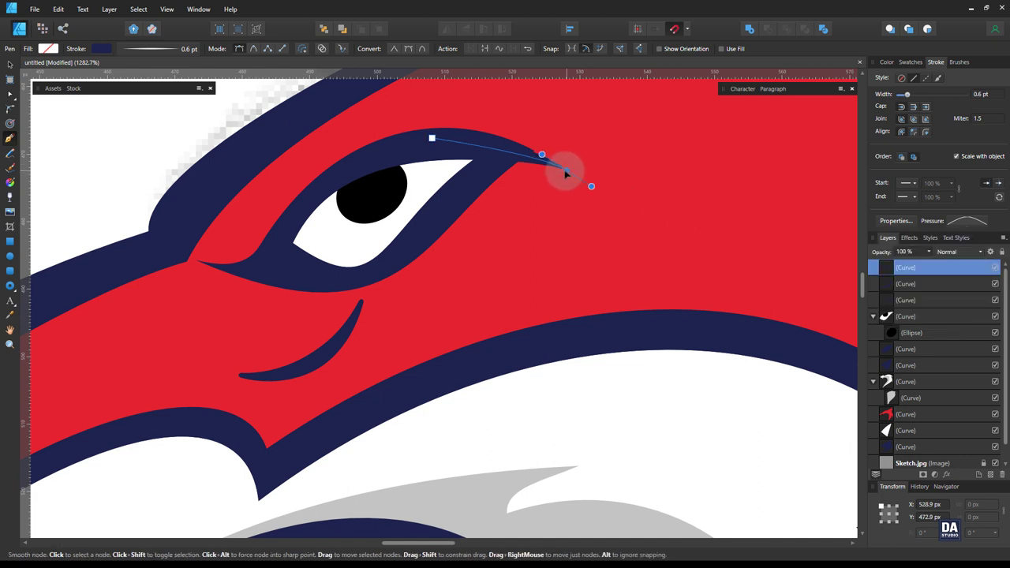
# Step: Taper the ends of the cheek crease line, then zoom out to recentre the whole head
pyautogui.press('space')
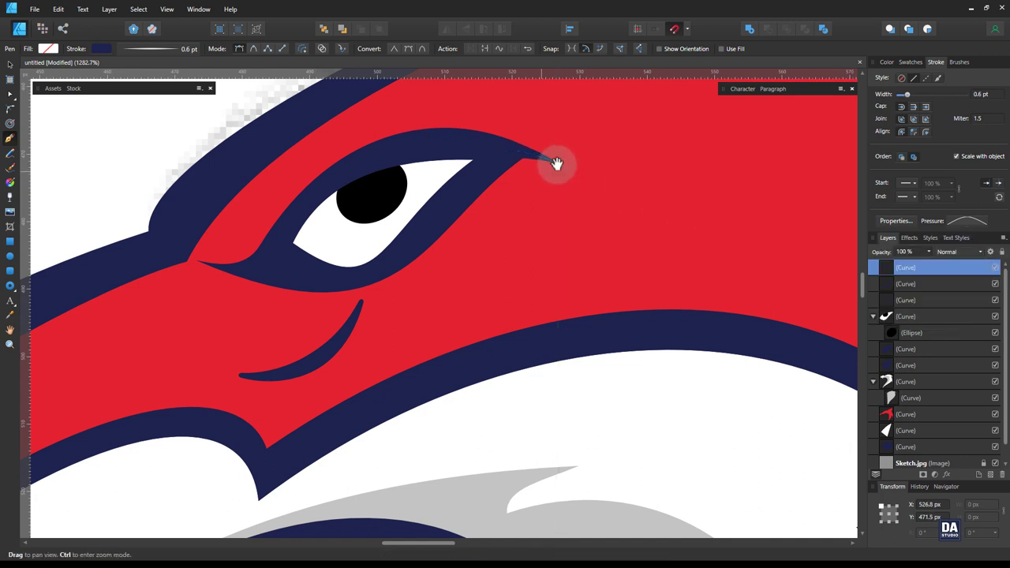
pyautogui.keyDown('ctrl'); pyautogui.click(281, 373); pyautogui.keyUp('ctrl')
pyautogui.click(967, 220)
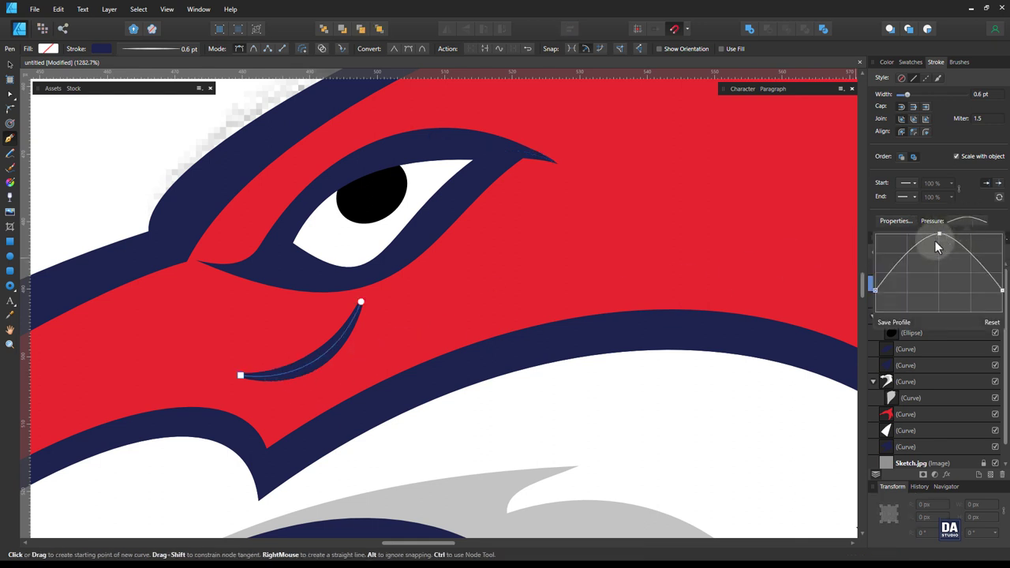
pyautogui.moveTo(875, 288); pyautogui.dragTo(873, 316)
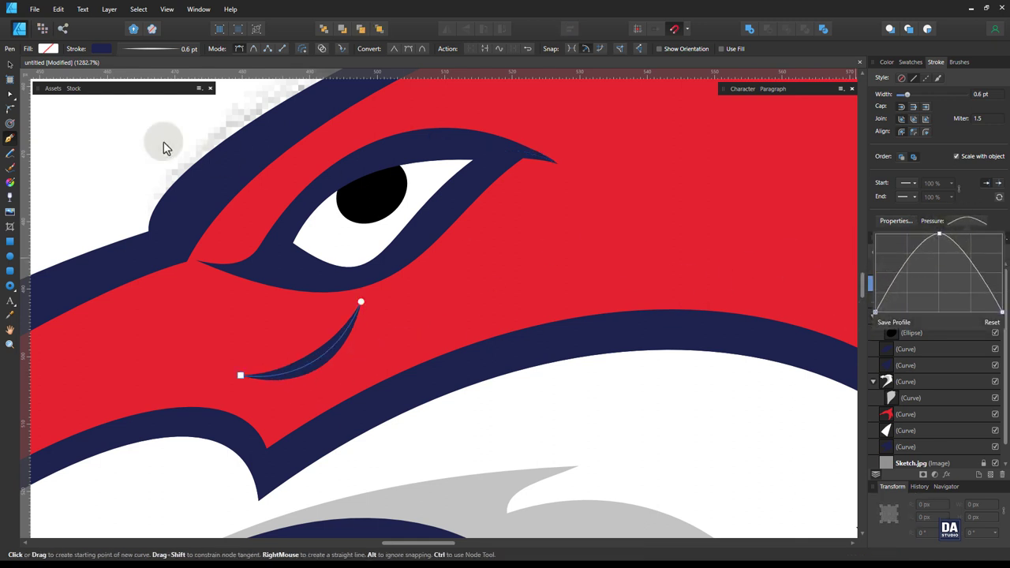
pyautogui.press('ctrl')
pyautogui.click(162, 166)
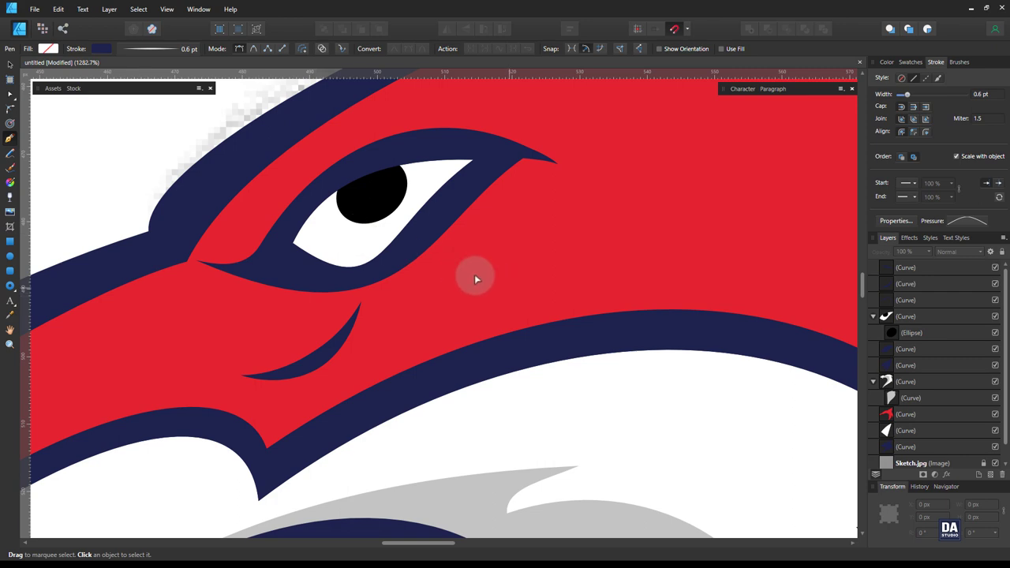
pyautogui.hotkey('ctrl', 'space')
pyautogui.moveTo(485, 275)
pyautogui.mouseDown()
pyautogui.moveTo(467, 287)
pyautogui.moveTo(327, 277)
pyautogui.moveTo(324, 288)
pyautogui.mouseUp()
pyautogui.moveTo(503, 305)
pyautogui.mouseDown()
pyautogui.moveTo(513, 293)
pyautogui.moveTo(383, 210)
pyautogui.mouseUp()
pyautogui.press('ctrl')
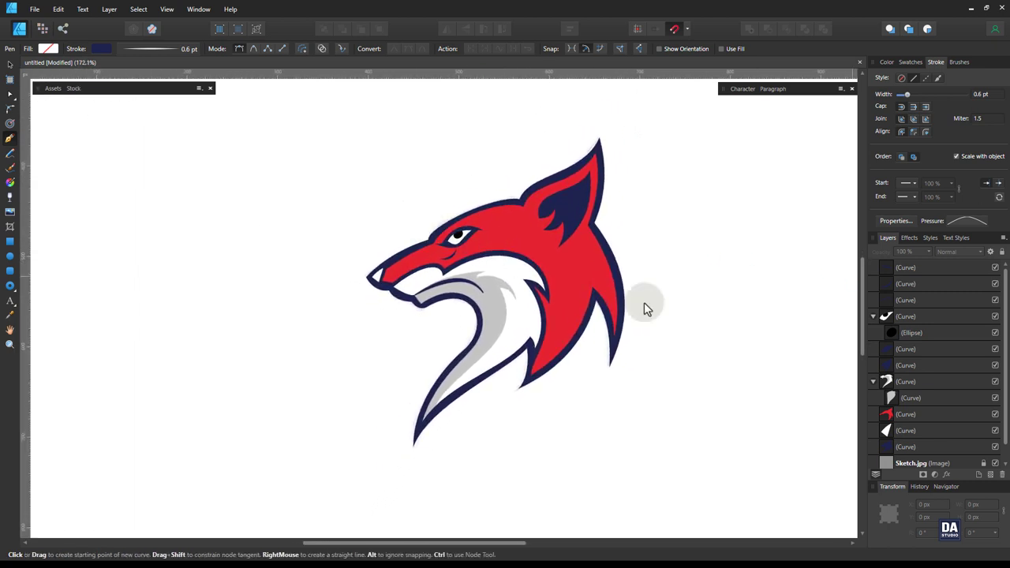
# Step: Duplicate the bottom navy outer outline Curve layer and select the lower copy
pyautogui.click(873, 382)
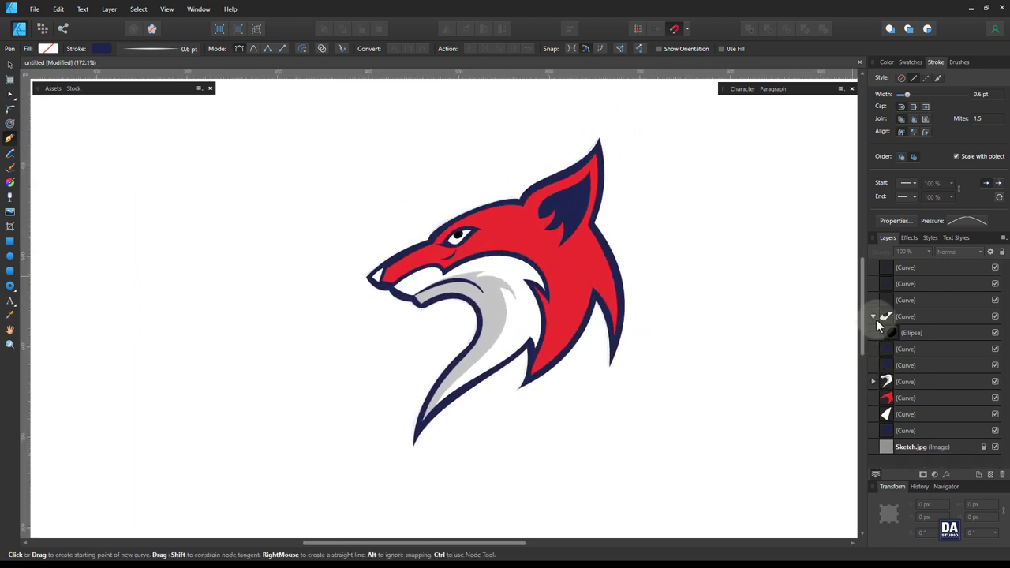
pyautogui.click(874, 317)
pyautogui.click(907, 415)
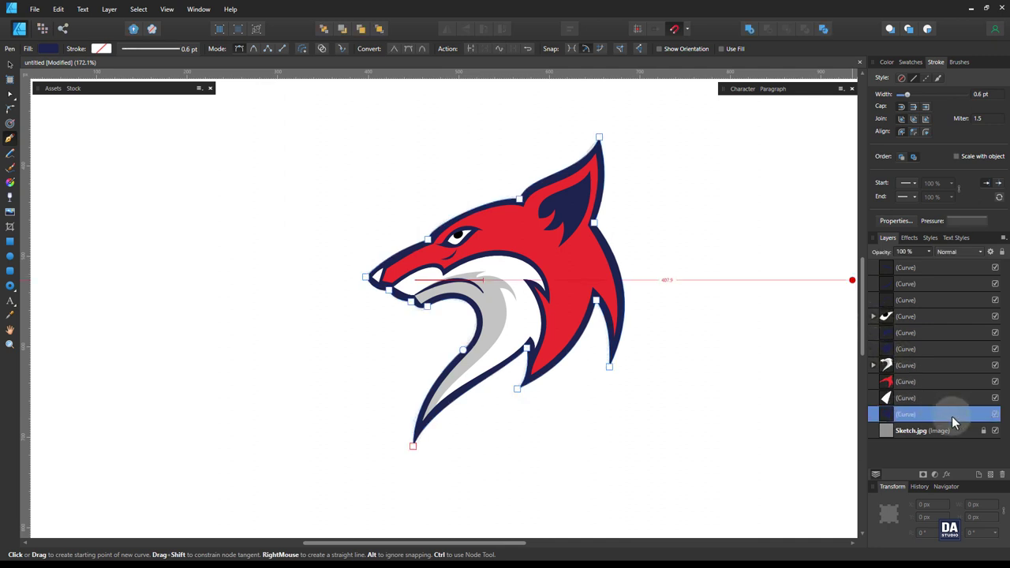
pyautogui.doubleClick(939, 414)
pyautogui.click(892, 416)
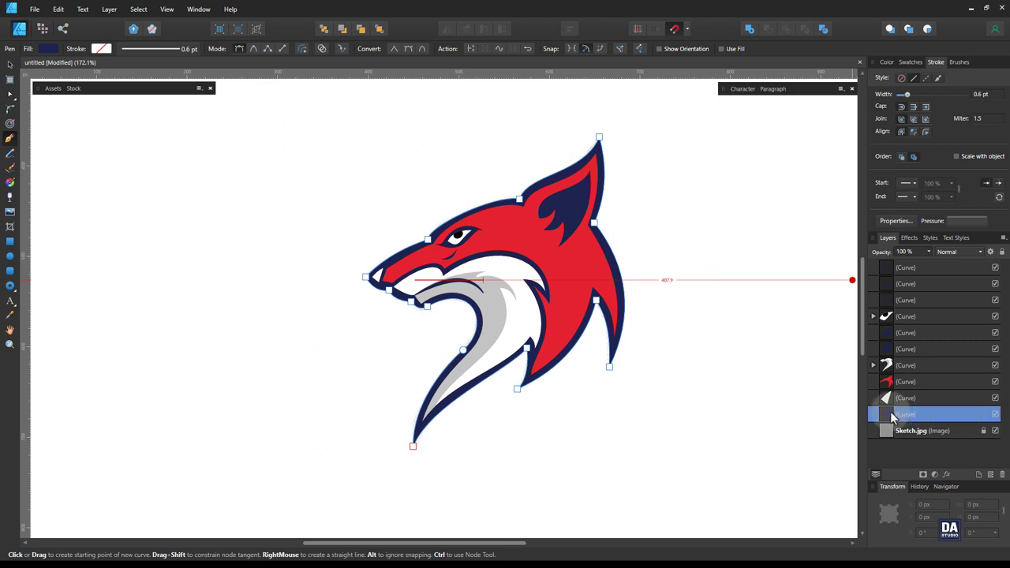
pyautogui.rightClick(939, 415)
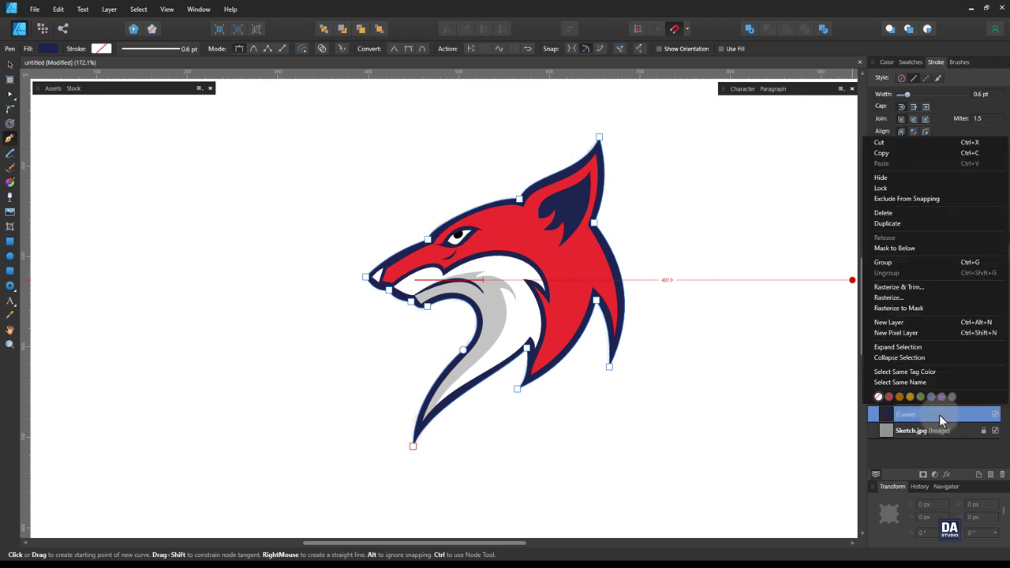
pyautogui.click(929, 225)
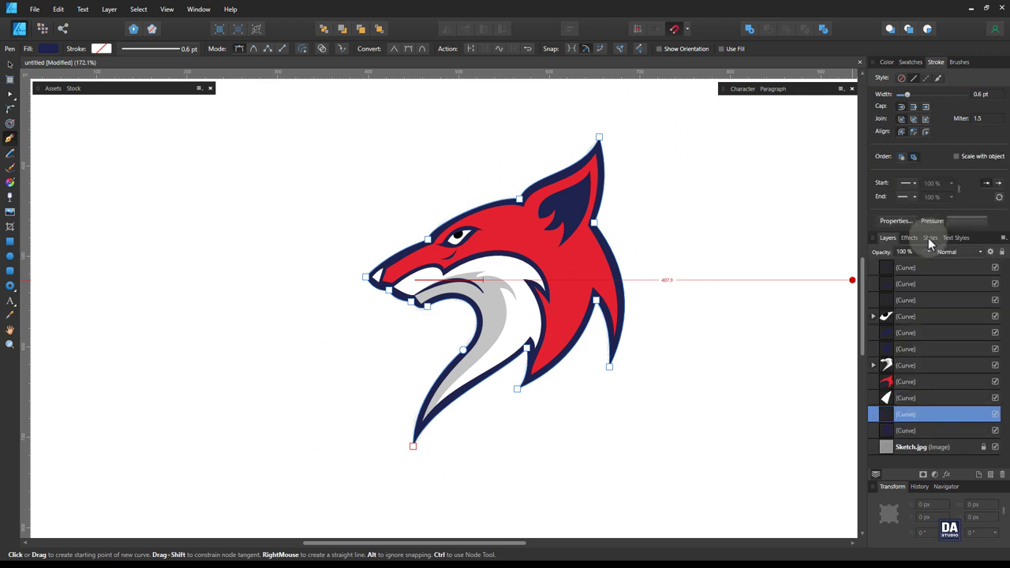
pyautogui.click(911, 430)
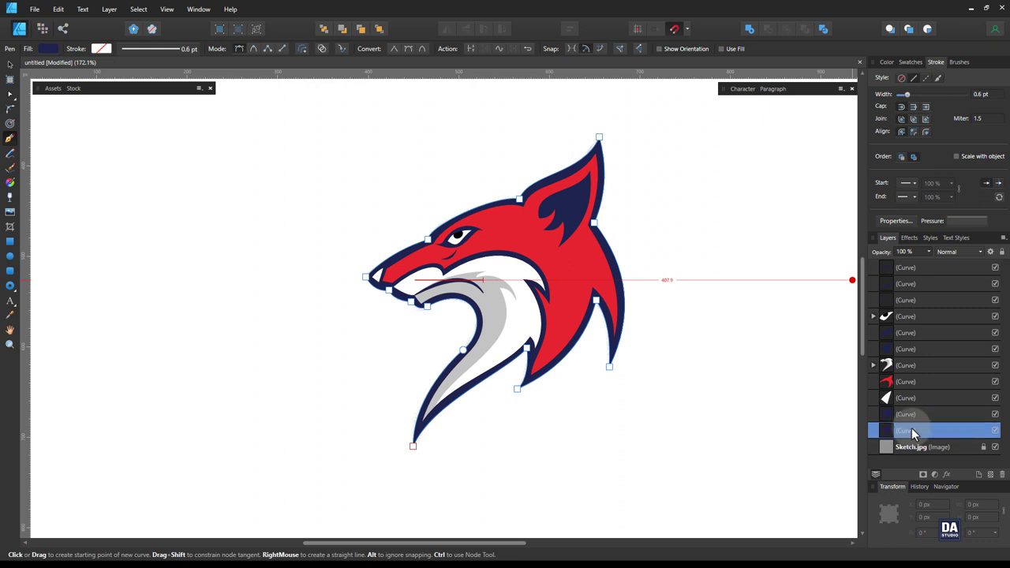
# Step: Give the outline copy a Multiply outer shadow: 65% opacity, 8 px radius, 2.8 px offset
pyautogui.click(910, 62)
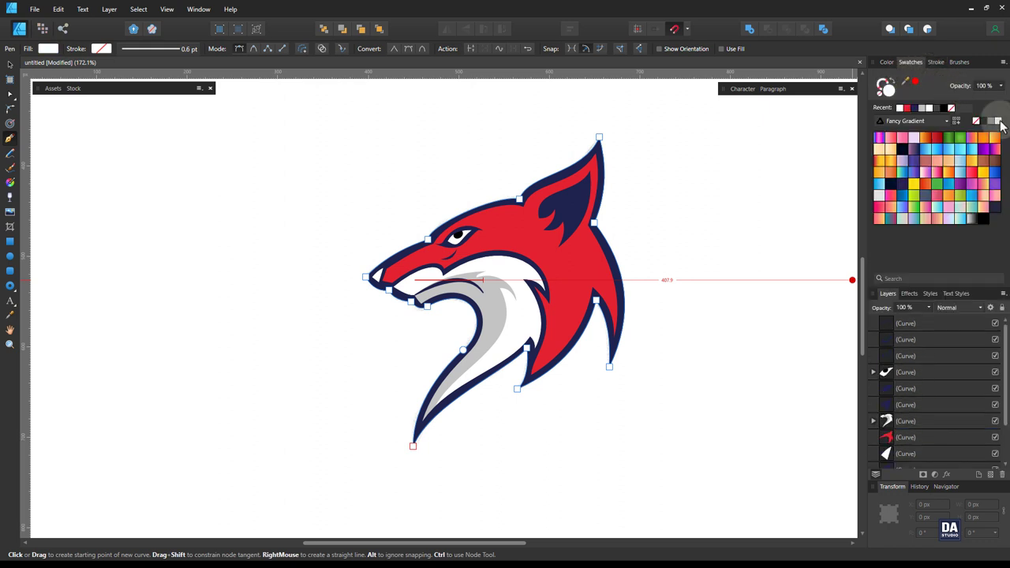
pyautogui.click(947, 474)
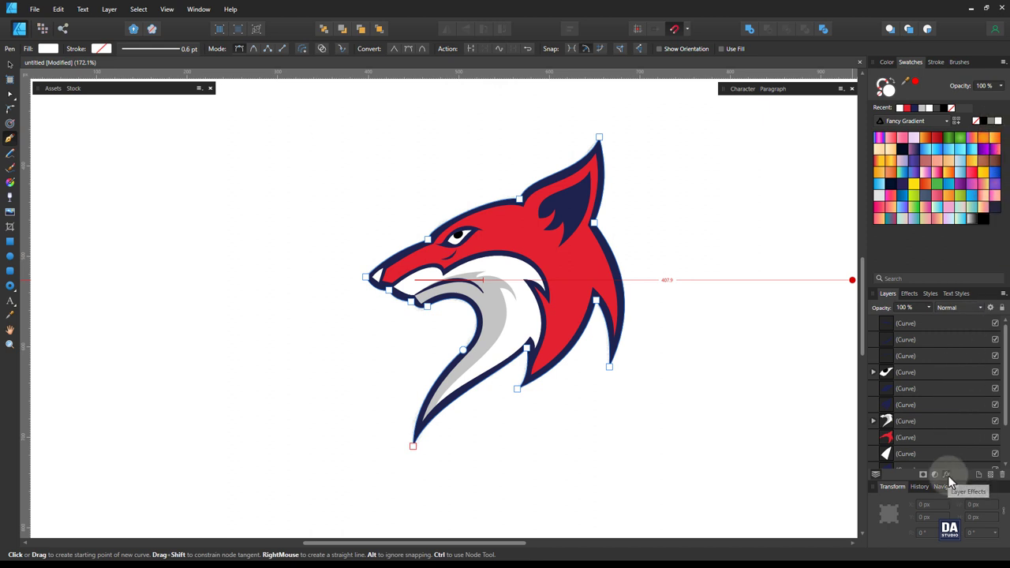
pyautogui.moveTo(562, 146); pyautogui.dragTo(814, 145)
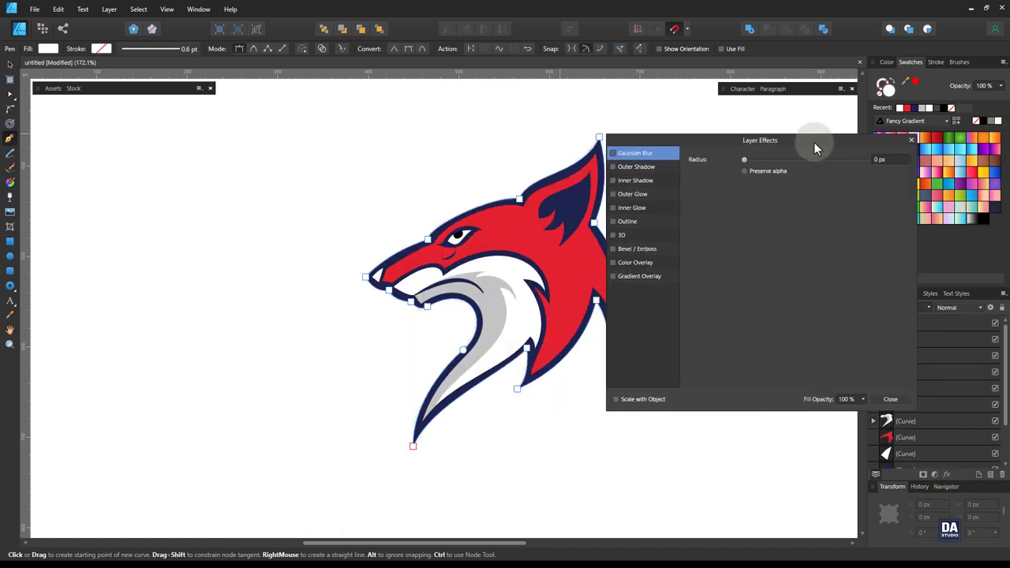
pyautogui.click(669, 167)
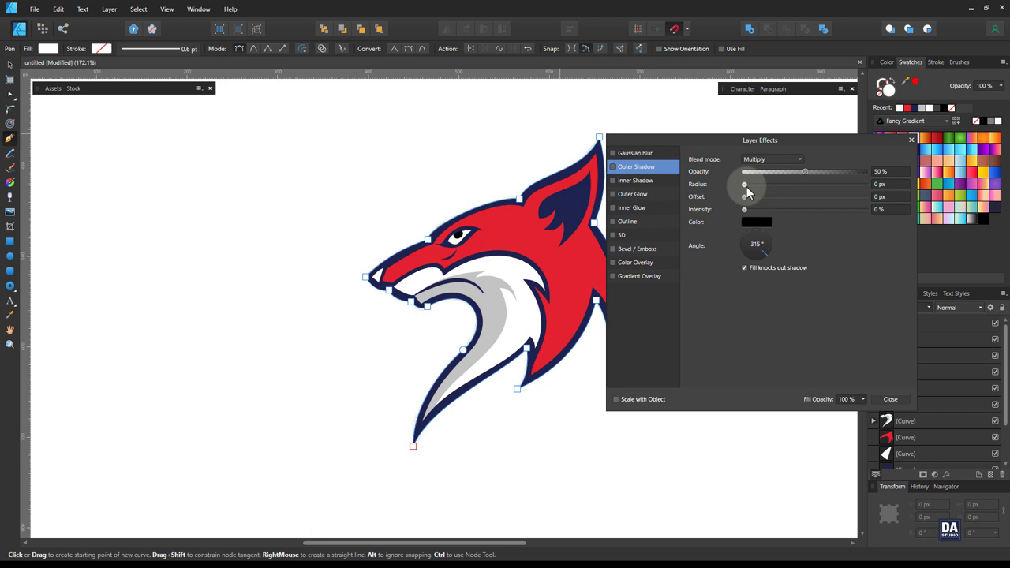
pyautogui.moveTo(746, 187)
pyautogui.mouseDown()
pyautogui.moveTo(801, 188)
pyautogui.moveTo(773, 198)
pyautogui.moveTo(821, 173)
pyautogui.mouseUp()
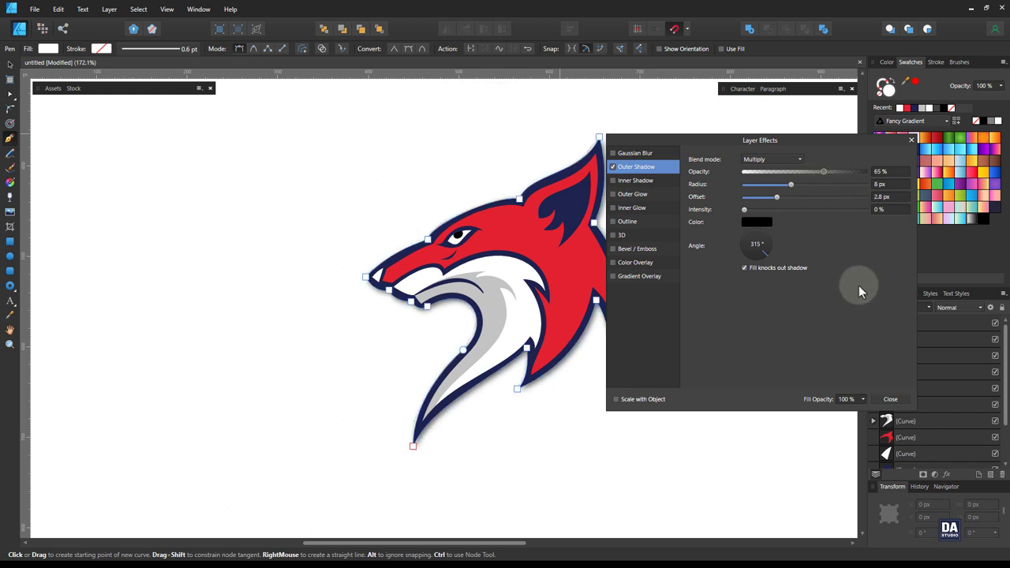
pyautogui.click(896, 397)
pyautogui.press('z')
pyautogui.moveTo(563, 291); pyautogui.dragTo(620, 286)
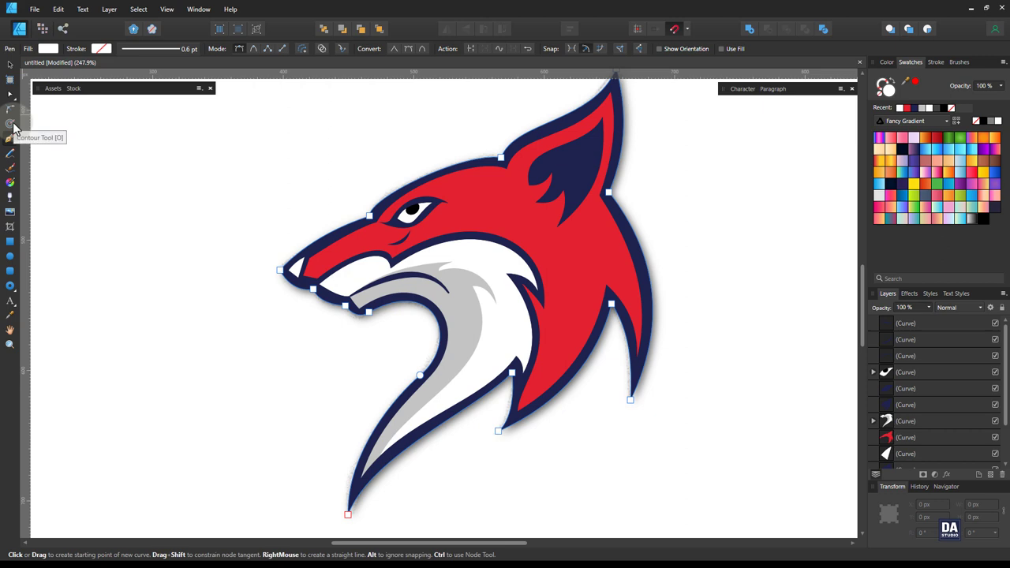
# Step: Add a white contour of about 4.8 px around the fox head, then deselect and zoom out
pyautogui.click(10, 124)
pyautogui.moveTo(305, 253); pyautogui.dragTo(312, 252)
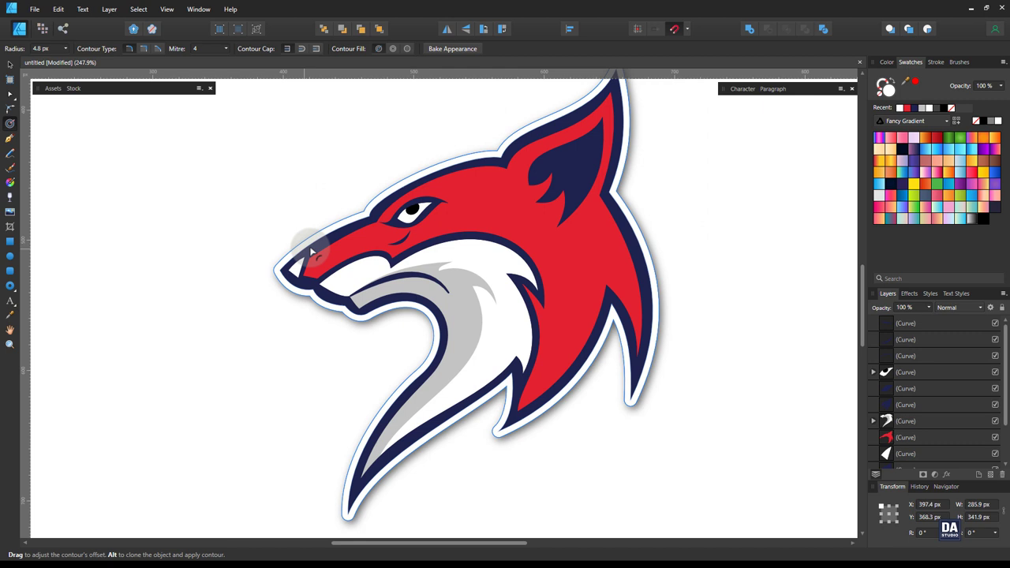
pyautogui.click(10, 64)
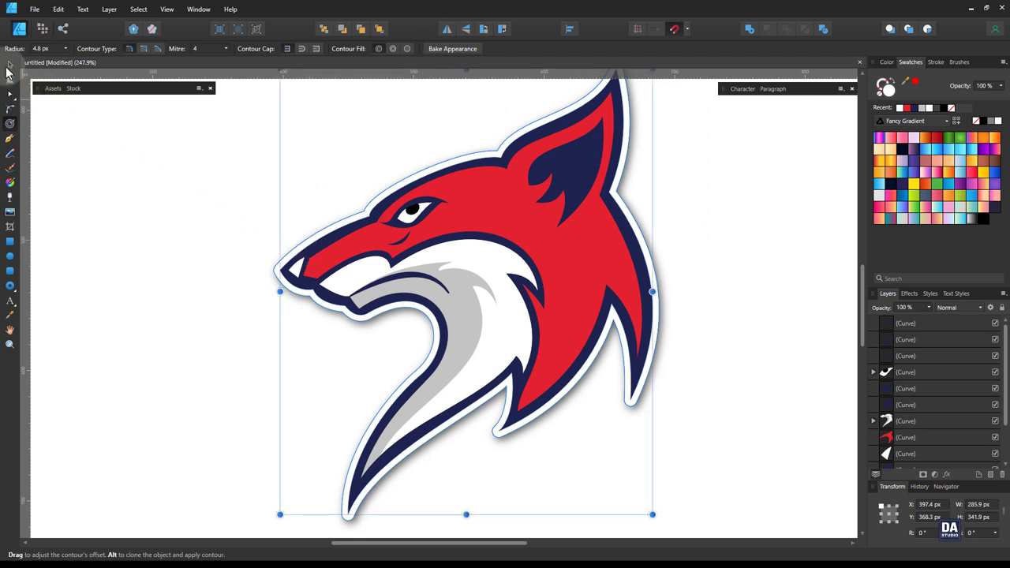
pyautogui.click(111, 162)
pyautogui.press('z')
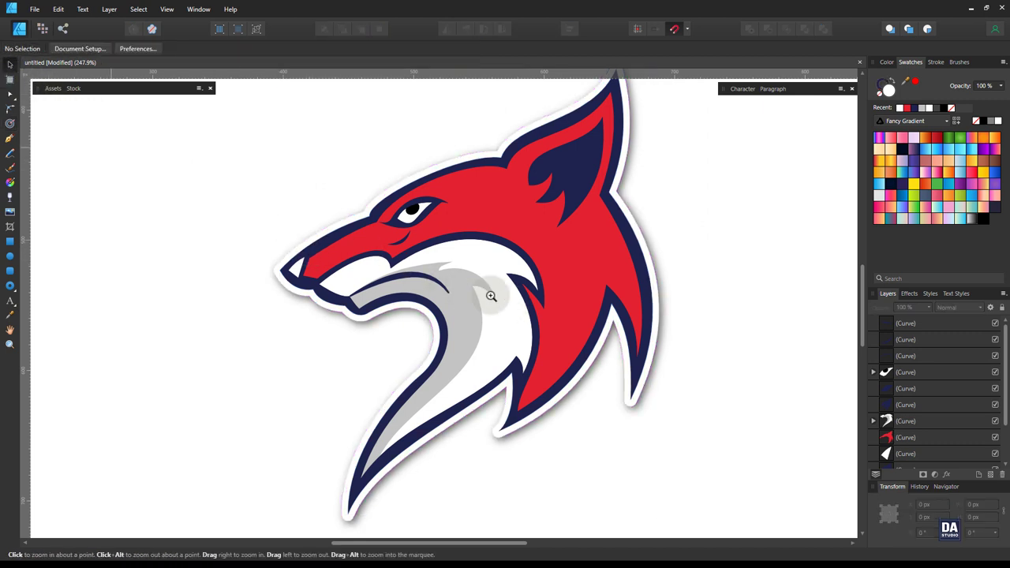
pyautogui.moveTo(491, 297)
pyautogui.mouseDown()
pyautogui.moveTo(355, 261)
pyautogui.moveTo(484, 289)
pyautogui.moveTo(461, 284)
pyautogui.moveTo(454, 298)
pyautogui.mouseUp()
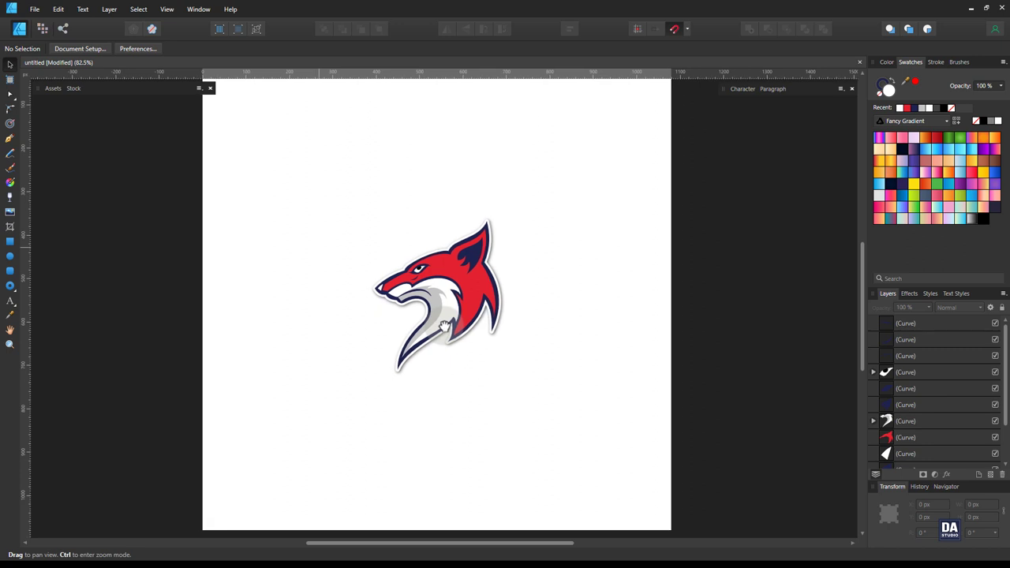
pyautogui.click(619, 310)
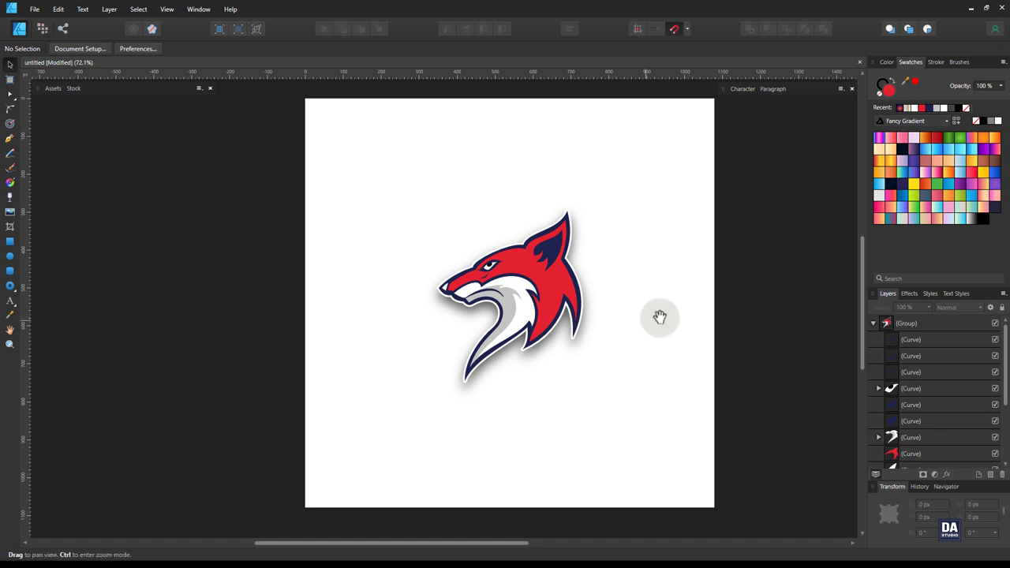
pyautogui.scroll(3, 573, 278)
# Step: Fill the red head with an orange gradient swatch and redraw it across the face
pyautogui.click(549, 291)
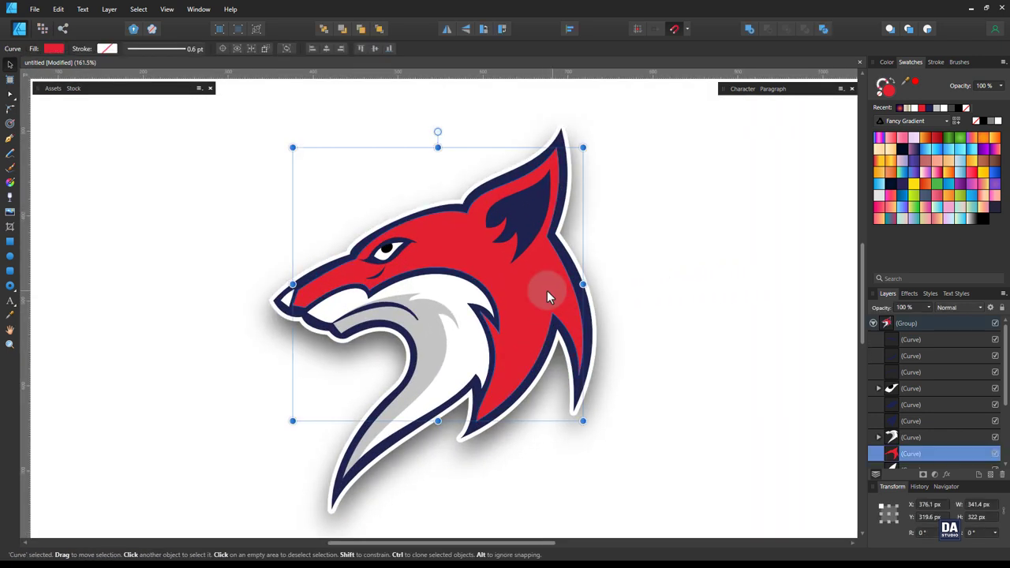
pyautogui.click(949, 179)
pyautogui.press('g')
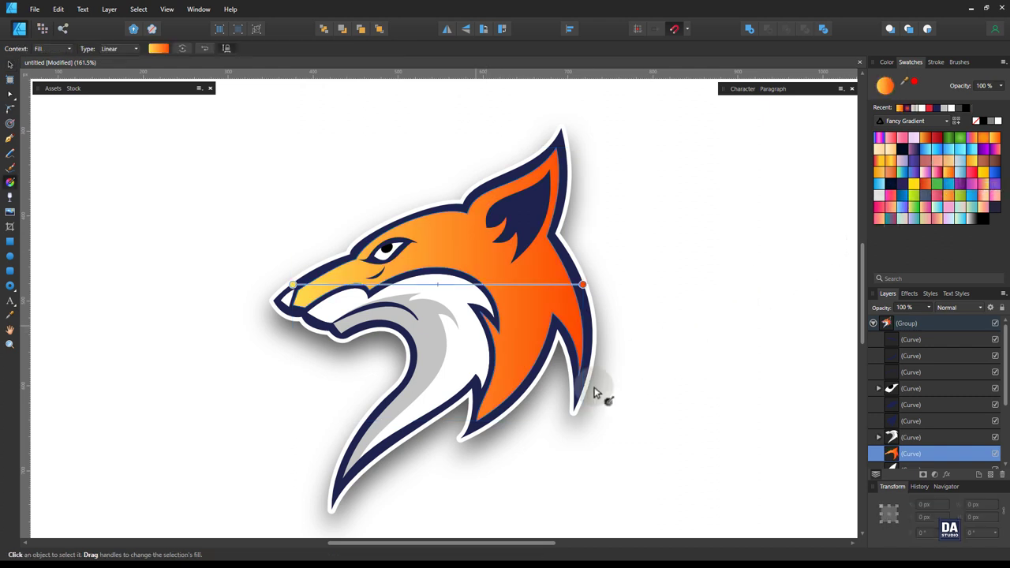
pyautogui.moveTo(572, 399); pyautogui.dragTo(299, 262)
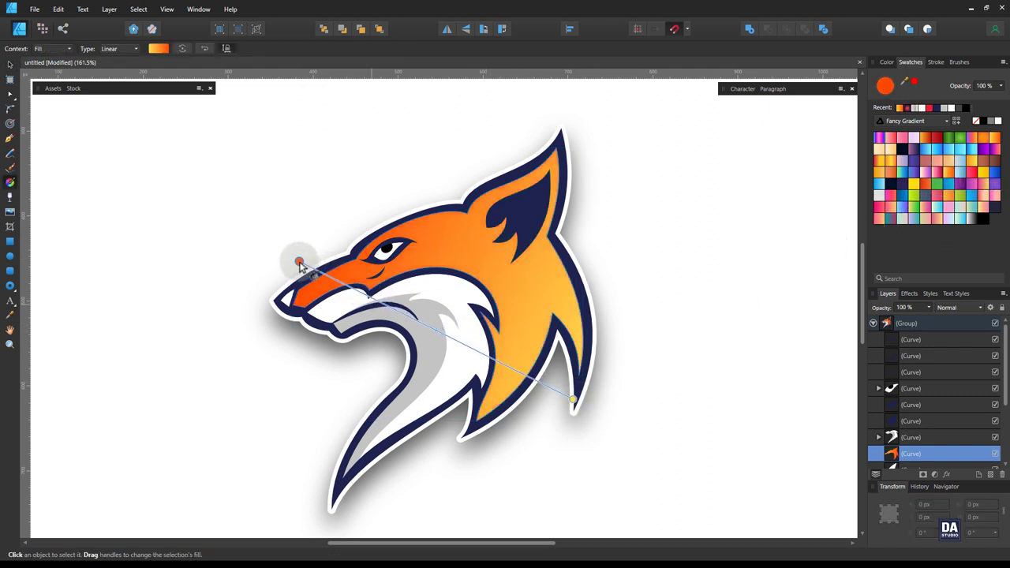
# Step: Give the white nose tip a linear red-orange to yellow gradient along the snout
pyautogui.click(299, 302)
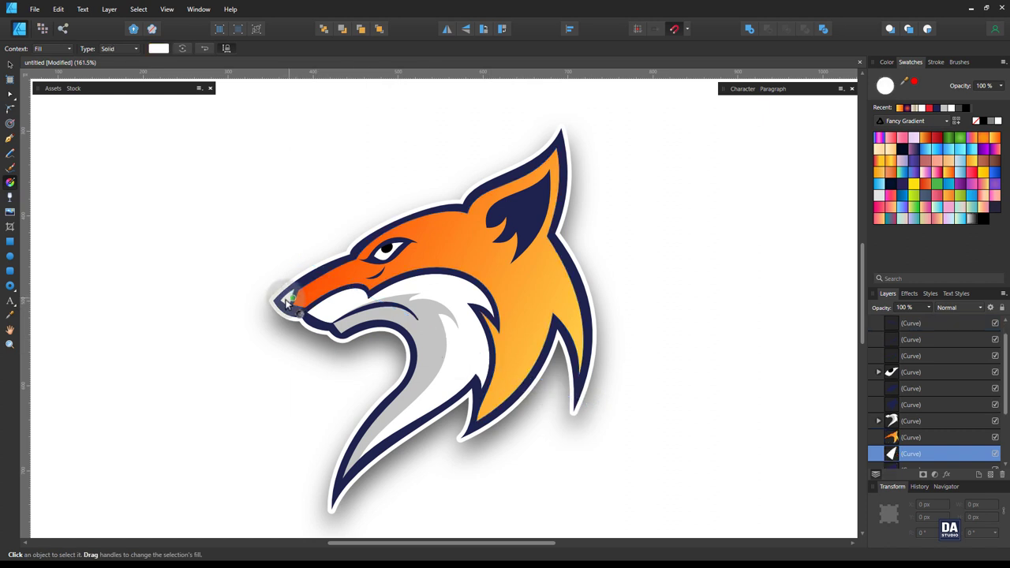
pyautogui.click(951, 196)
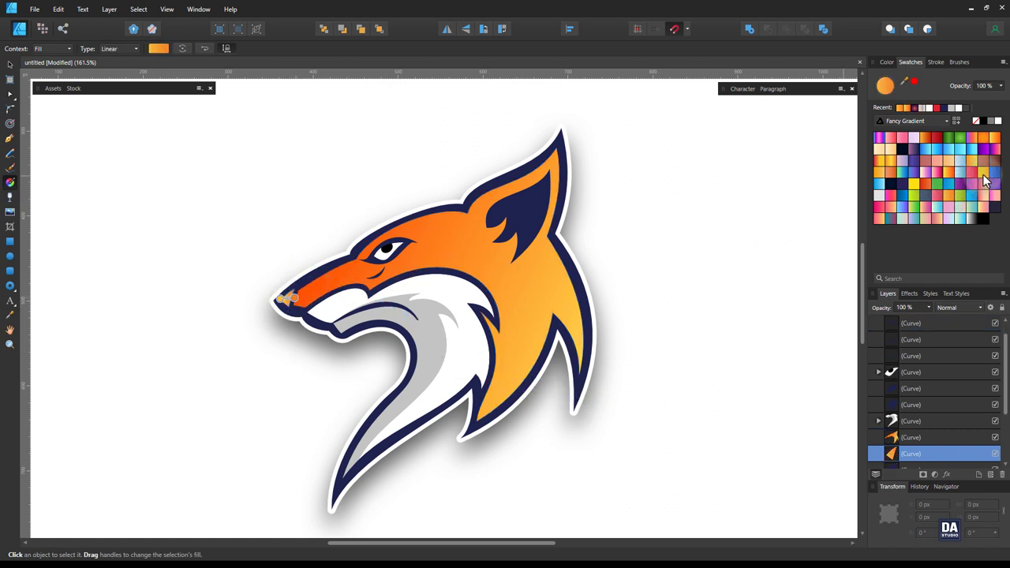
pyautogui.click(983, 173)
pyautogui.moveTo(264, 284)
pyautogui.mouseDown()
pyautogui.moveTo(327, 319)
pyautogui.moveTo(227, 301)
pyautogui.mouseUp()
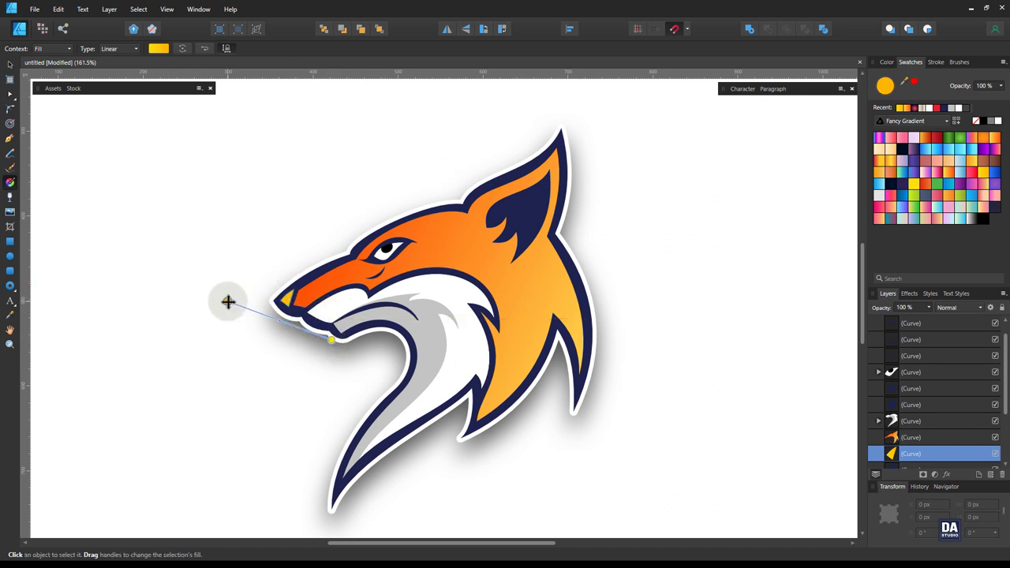
pyautogui.click(950, 196)
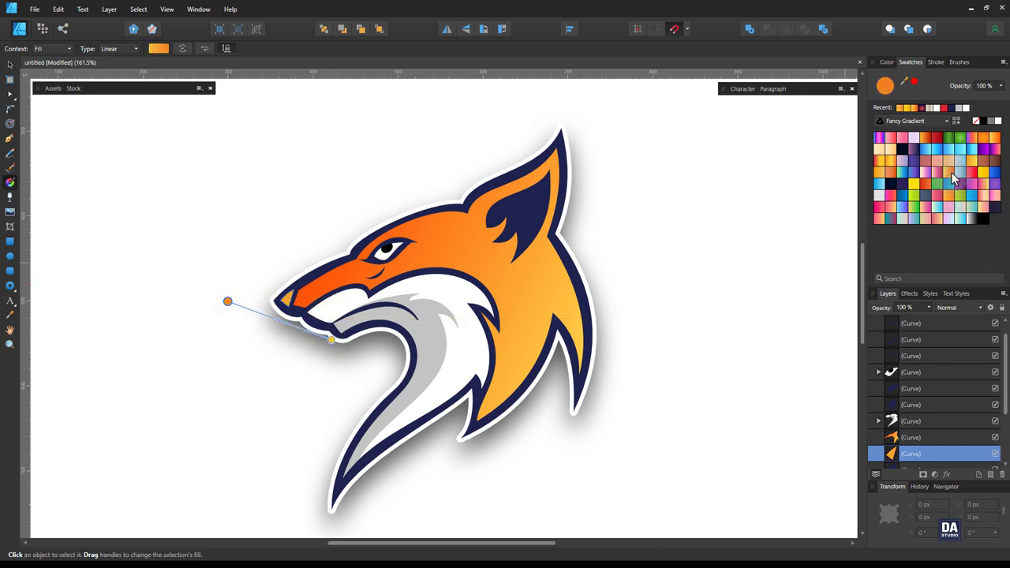
pyautogui.click(959, 172)
pyautogui.moveTo(228, 302); pyautogui.dragTo(268, 309)
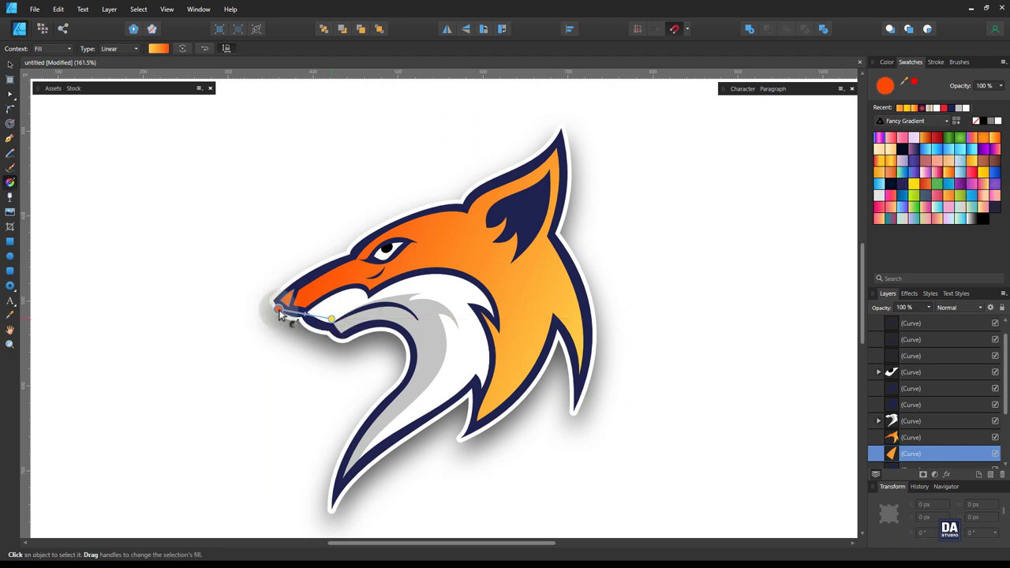
pyautogui.moveTo(331, 319); pyautogui.dragTo(350, 328)
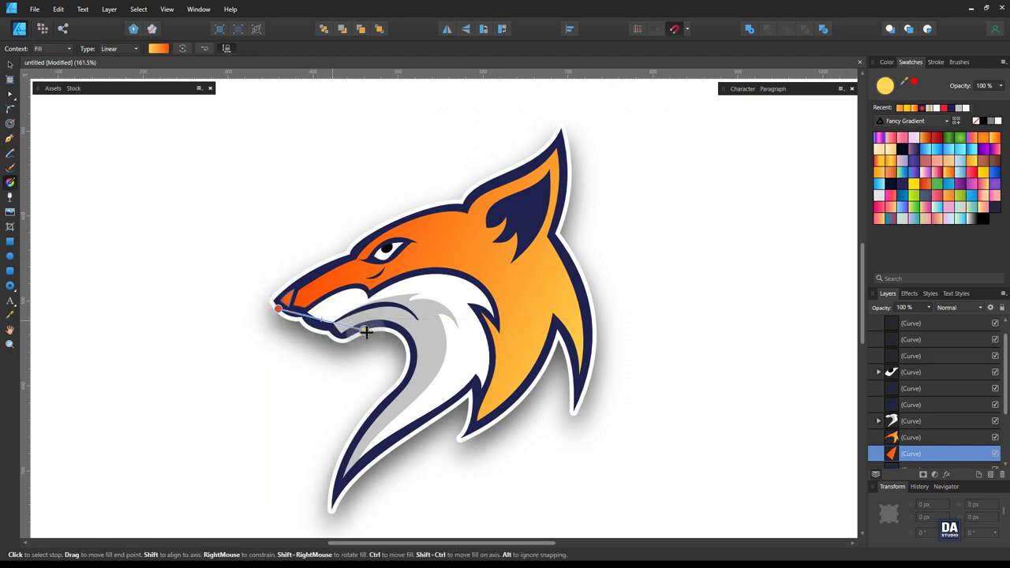
pyautogui.click(146, 164)
# Step: Zoom in on the nose, shorten the orange nose tip and rotate it slightly
pyautogui.click(11, 64)
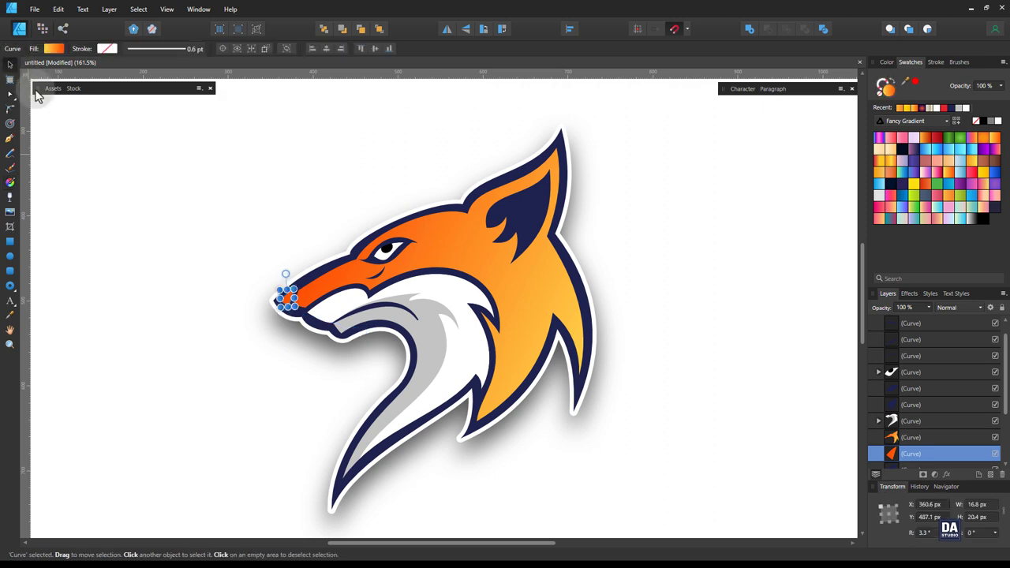
pyautogui.click(128, 214)
pyautogui.press('z')
pyautogui.moveTo(264, 291); pyautogui.dragTo(451, 282)
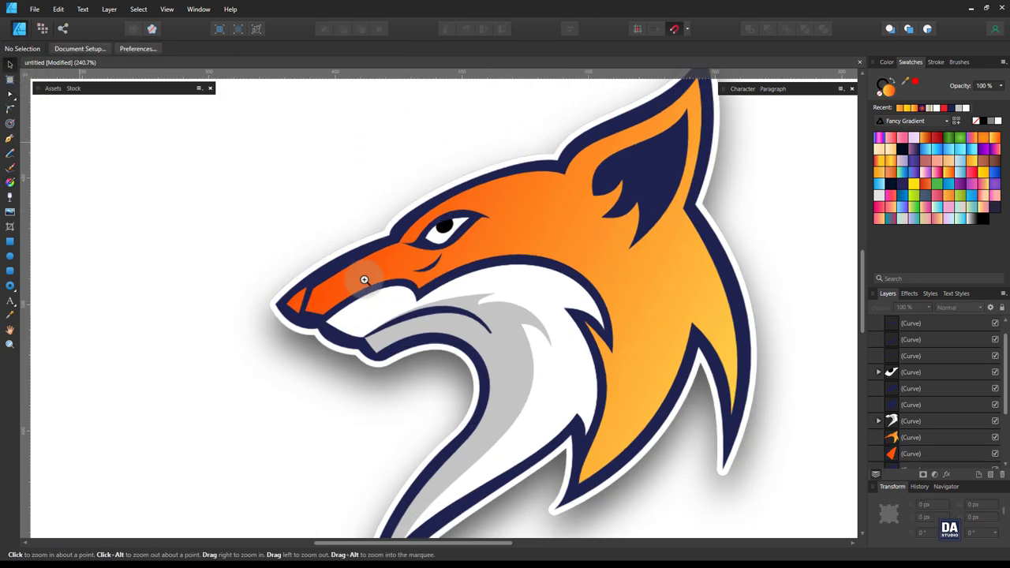
pyautogui.click(321, 283)
pyautogui.moveTo(320, 282); pyautogui.dragTo(321, 290)
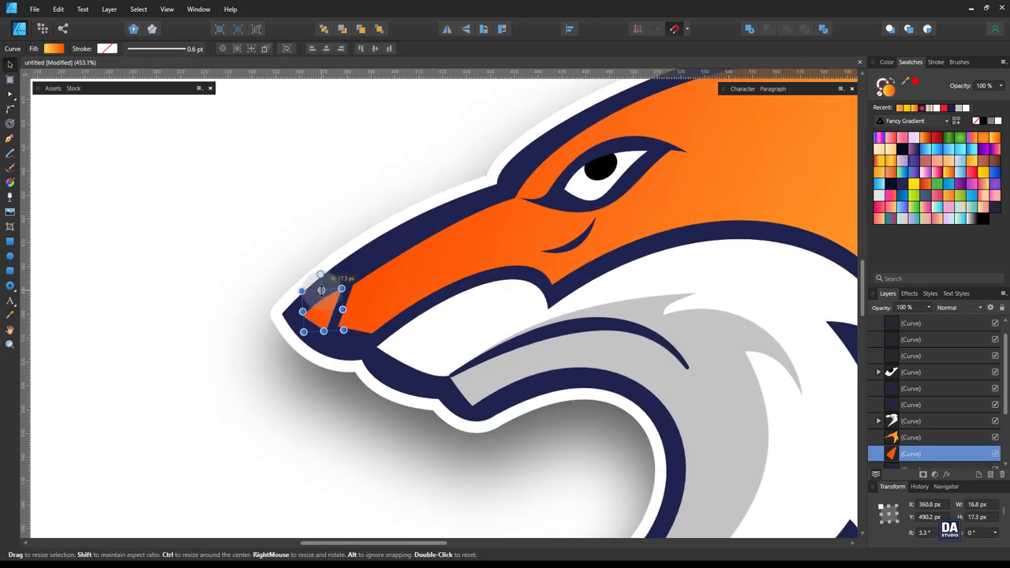
pyautogui.moveTo(324, 331); pyautogui.dragTo(324, 327)
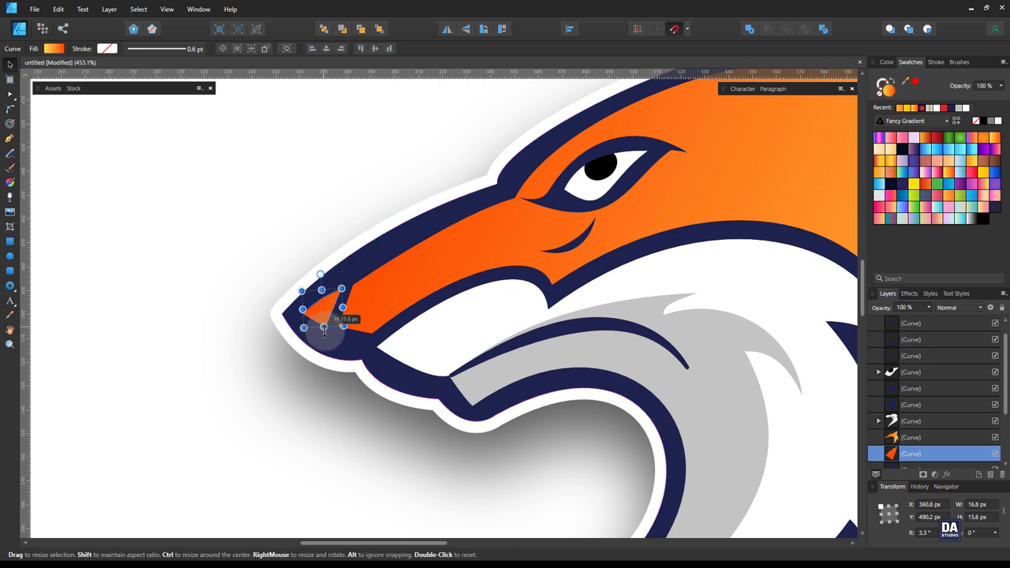
pyautogui.moveTo(320, 275); pyautogui.dragTo(318, 273)
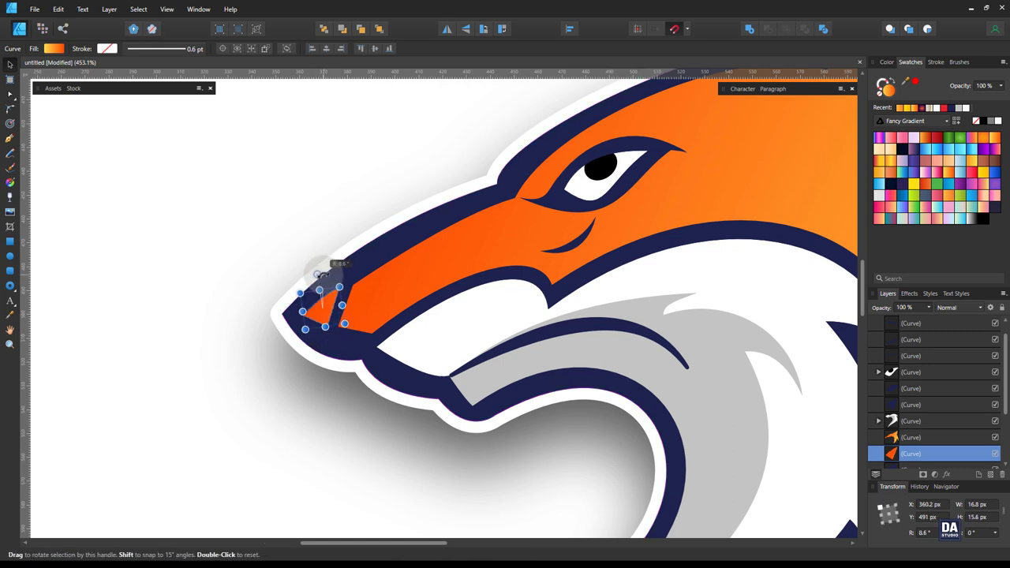
# Step: Deselect the nose tip and zoom back out to view the whole fox page
pyautogui.hotkey('ctrl', 'd')
pyautogui.press('z')
pyautogui.keyDown('alt'); pyautogui.click(323, 273); pyautogui.keyUp('alt')
pyautogui.keyDown('alt'); pyautogui.click(385, 279); pyautogui.keyUp('alt')
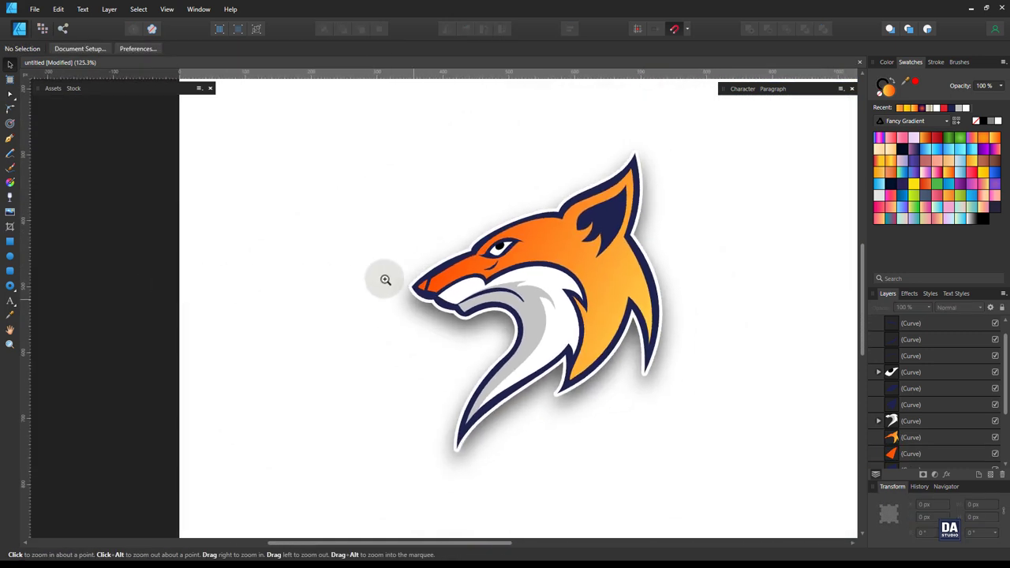
pyautogui.moveTo(326, 275); pyautogui.dragTo(339, 276)
pyautogui.press('v')
pyautogui.click(386, 276)
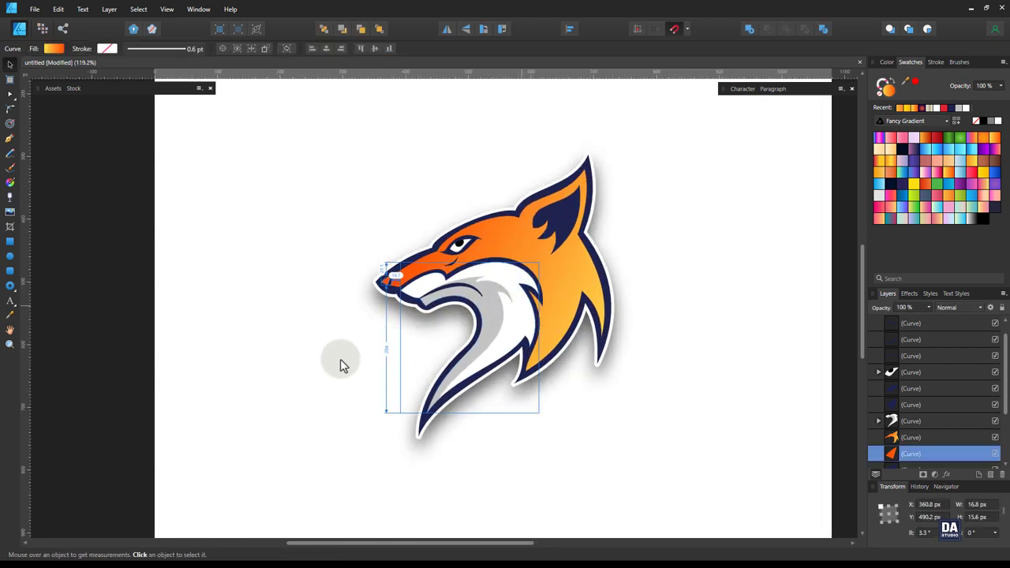
pyautogui.click(340, 363)
pyautogui.press('h')
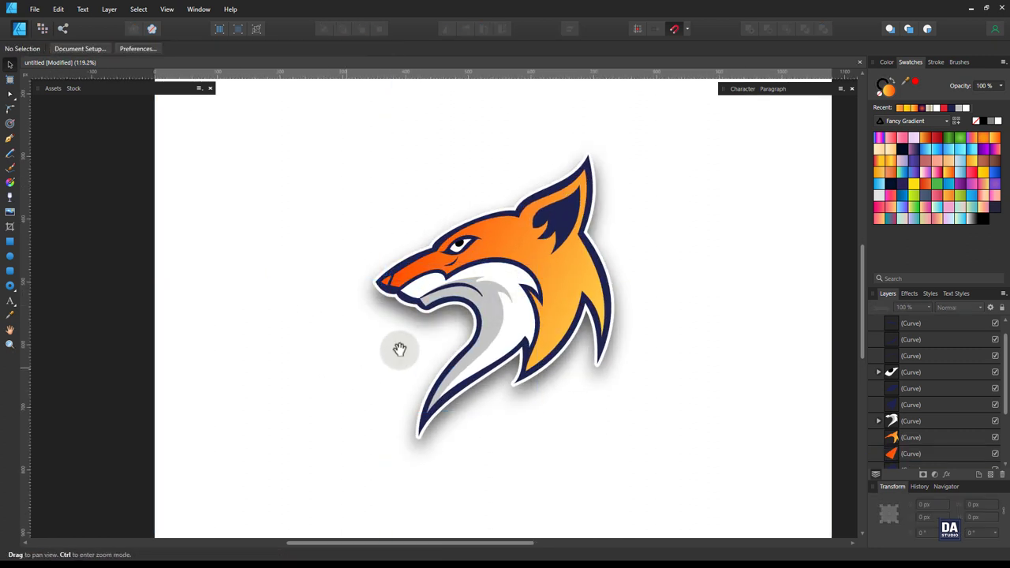
pyautogui.press('z')
pyautogui.moveTo(433, 344)
pyautogui.mouseDown()
pyautogui.moveTo(318, 316)
pyautogui.moveTo(360, 370)
pyautogui.mouseUp()
pyautogui.press('v')
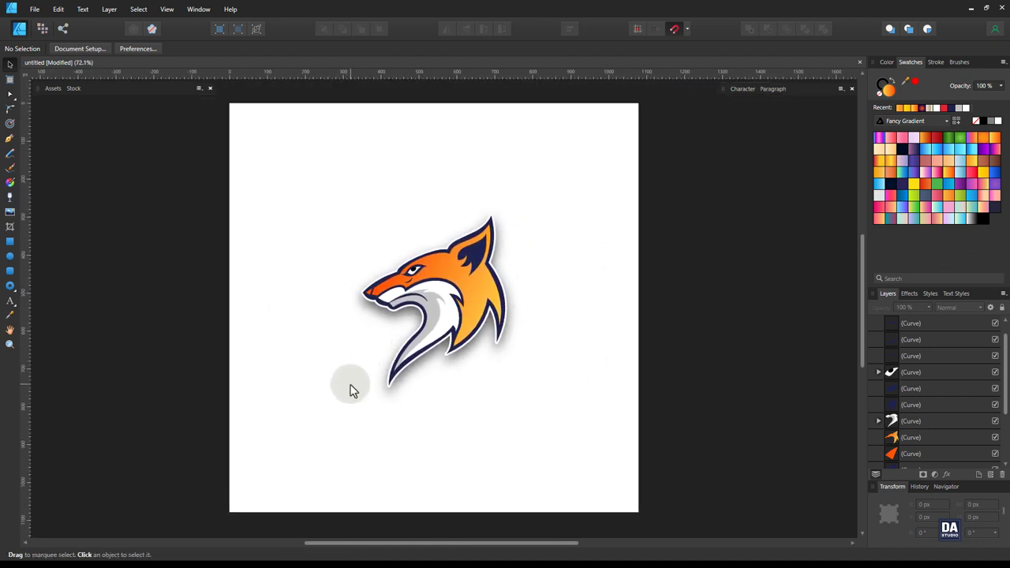